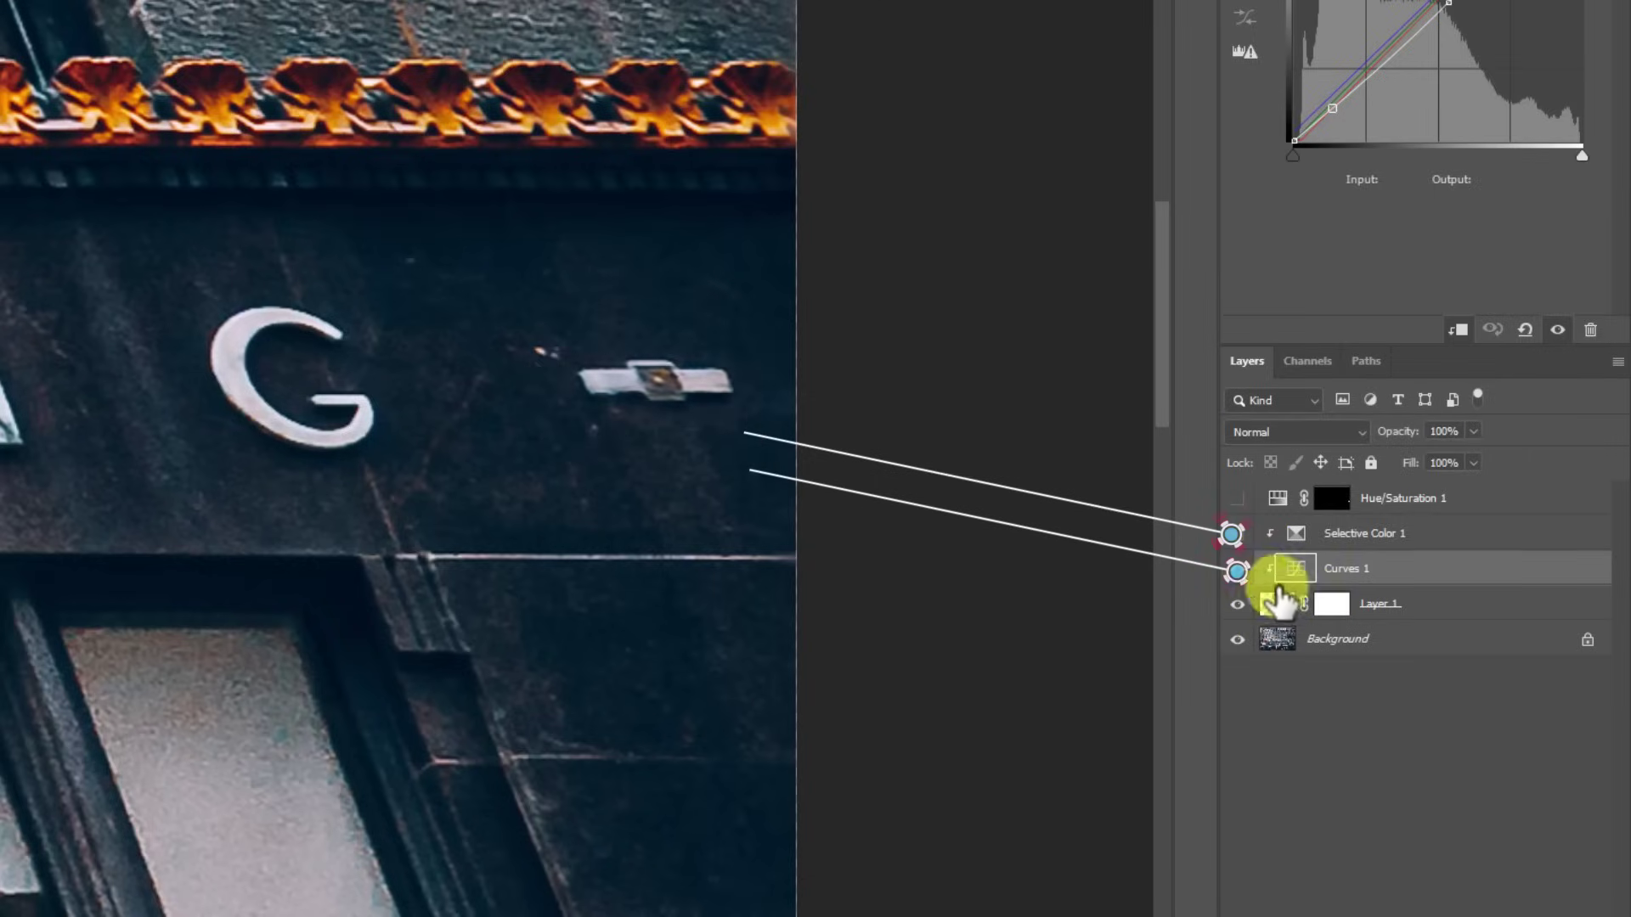
{"action": "left_click", "coordinate": [1237, 571]}
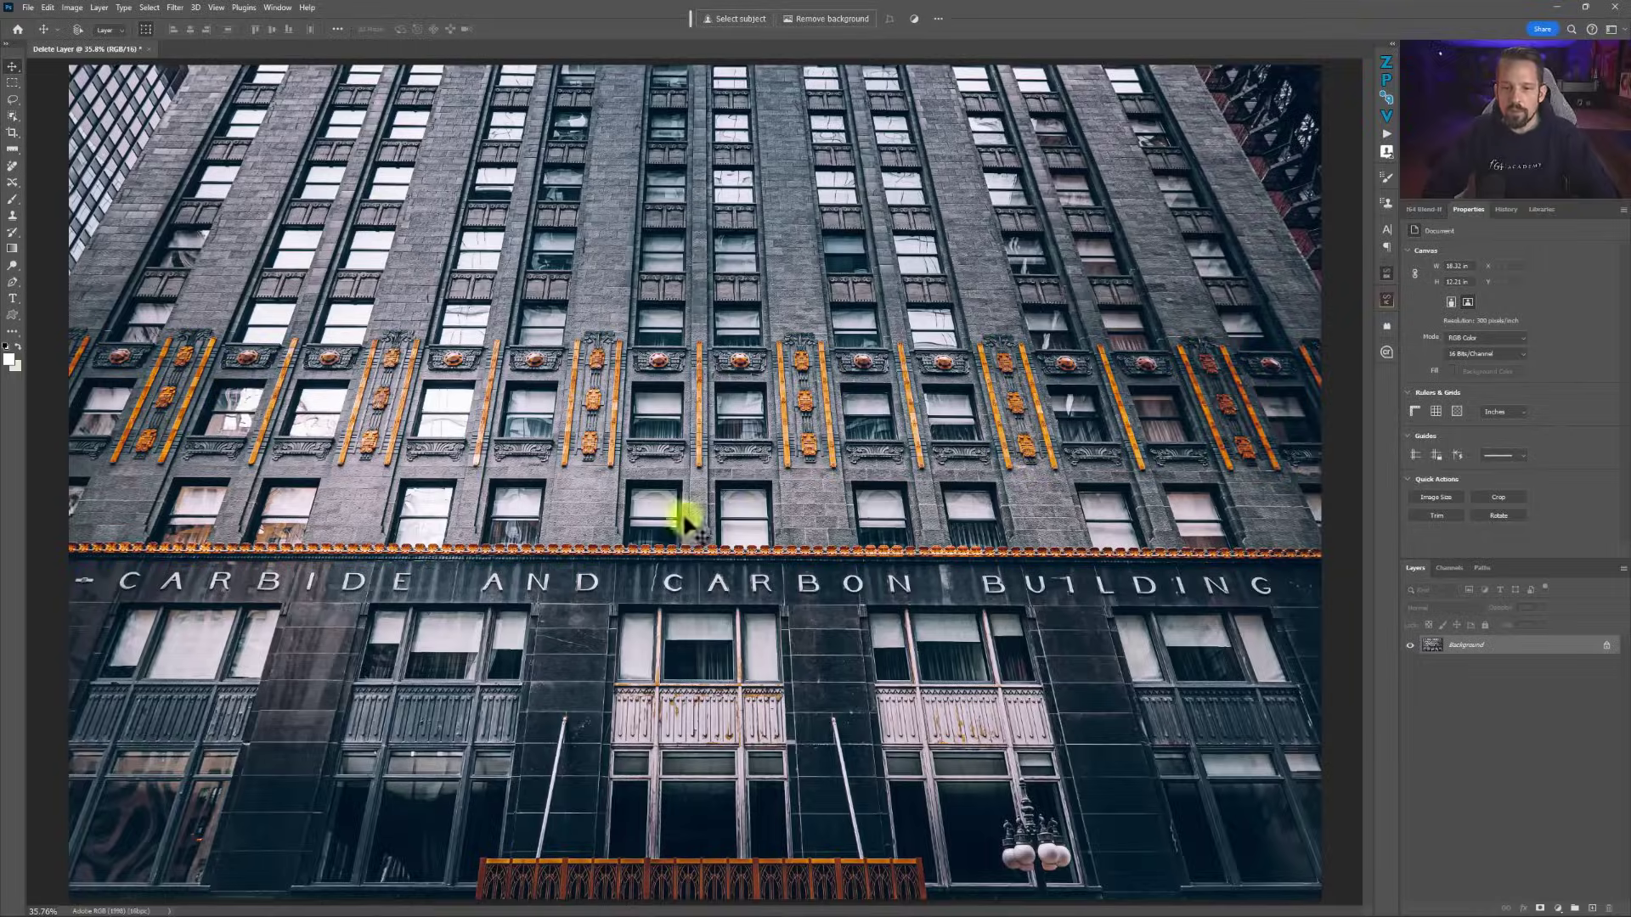
Step: Draw an elliptical selection around the small emblem just before the word CARBIDE on the building sign
{"action": "key", "text": "ctrl+space"}
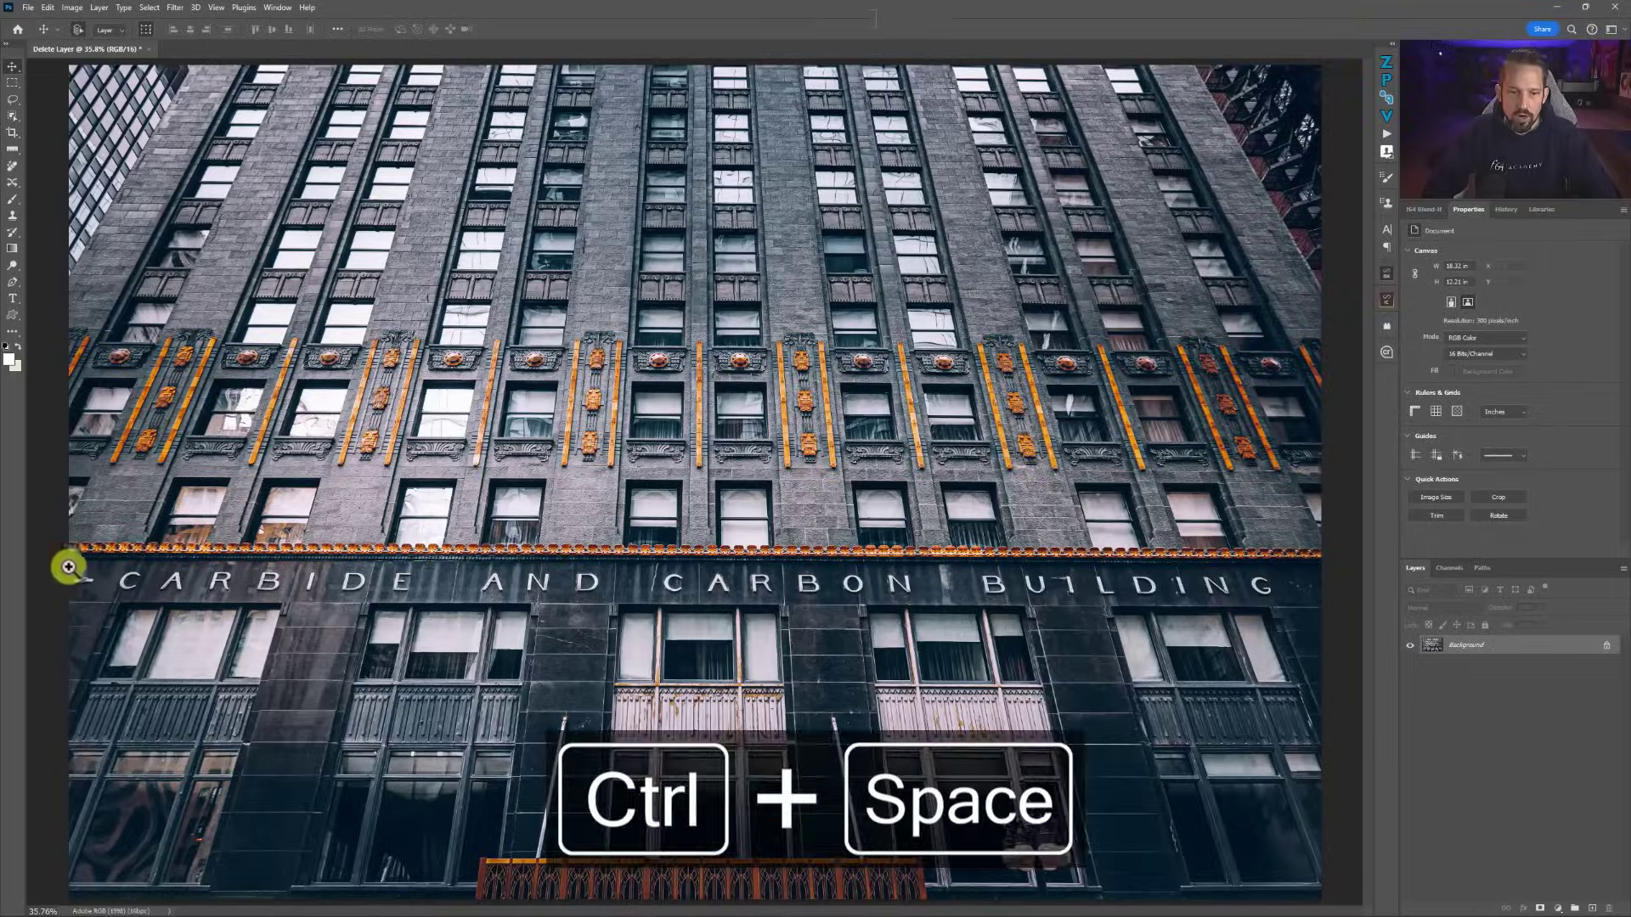
{"action": "left_click_drag", "start_coordinate": [69, 567], "coordinate": [339, 346]}
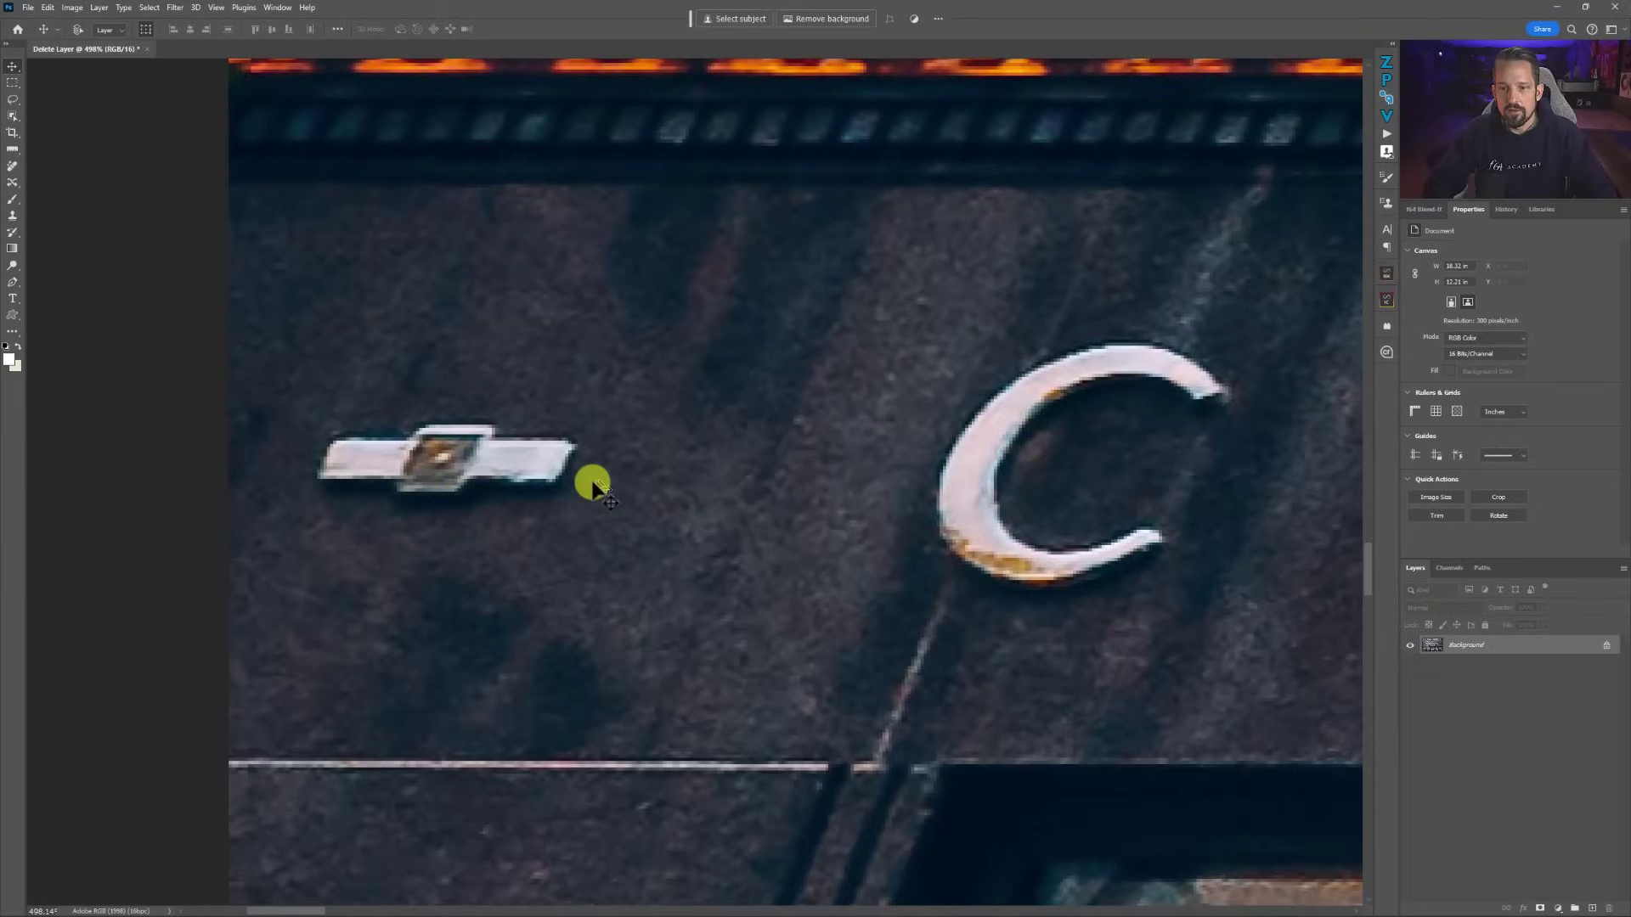
{"action": "left_click", "coordinate": [15, 85]}
{"action": "left_click", "coordinate": [64, 95]}
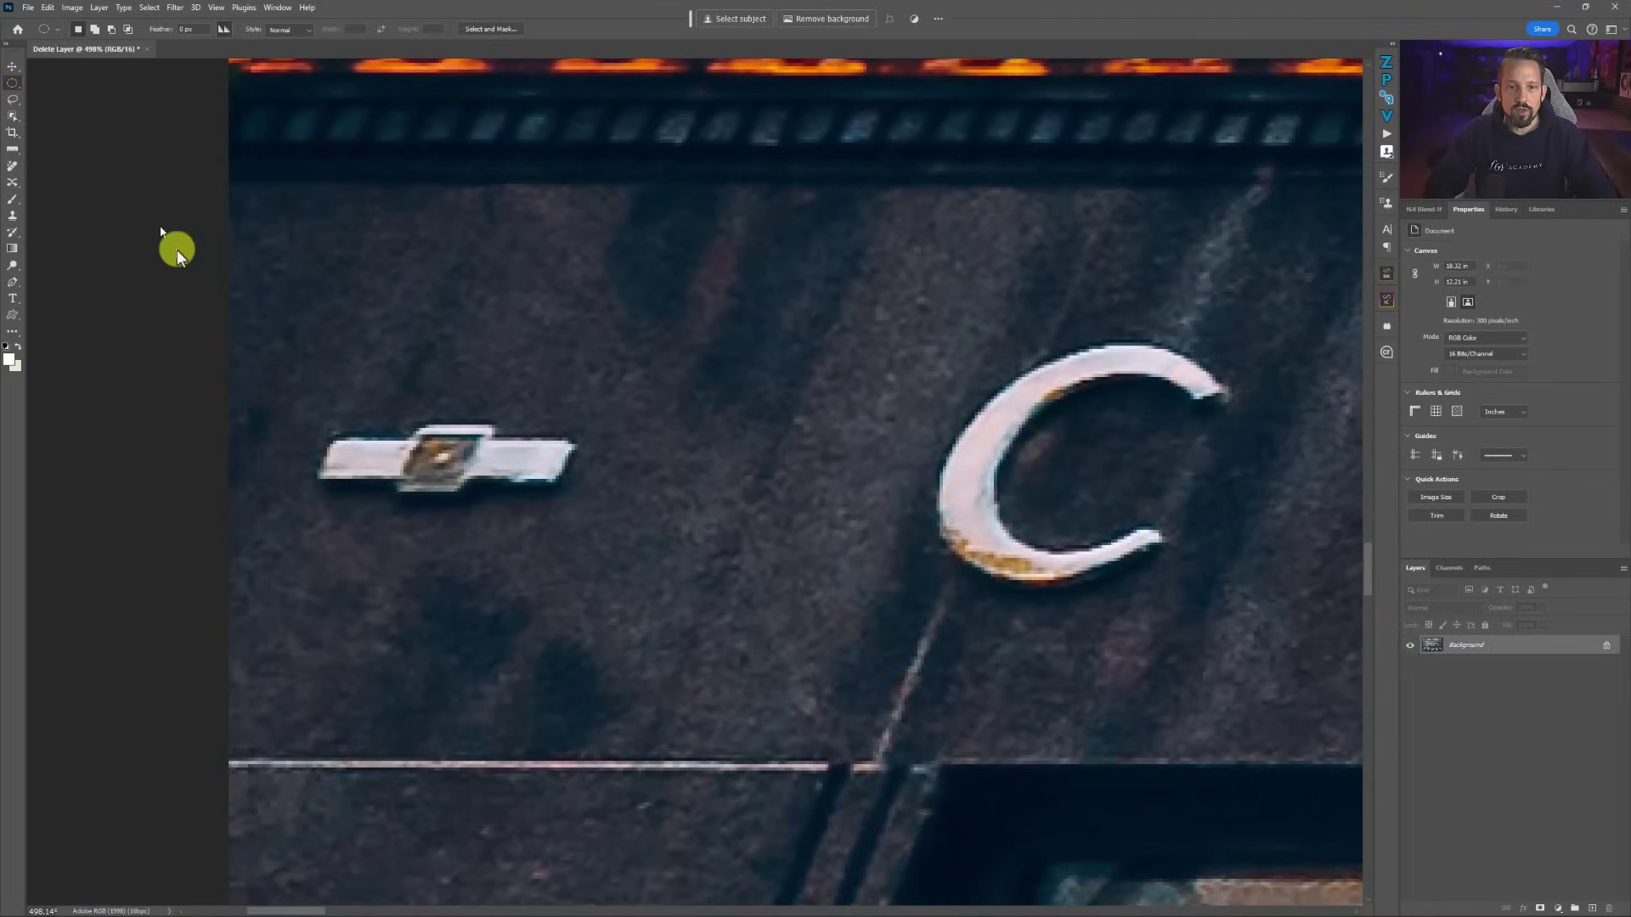
{"action": "left_click_drag", "start_coordinate": [495, 474], "coordinate": [681, 670]}
{"action": "key", "text": "ctrl+d"}
{"action": "key", "text": "ctrl+shift+d"}
{"action": "left_click_drag", "start_coordinate": [571, 582], "coordinate": [553, 548]}
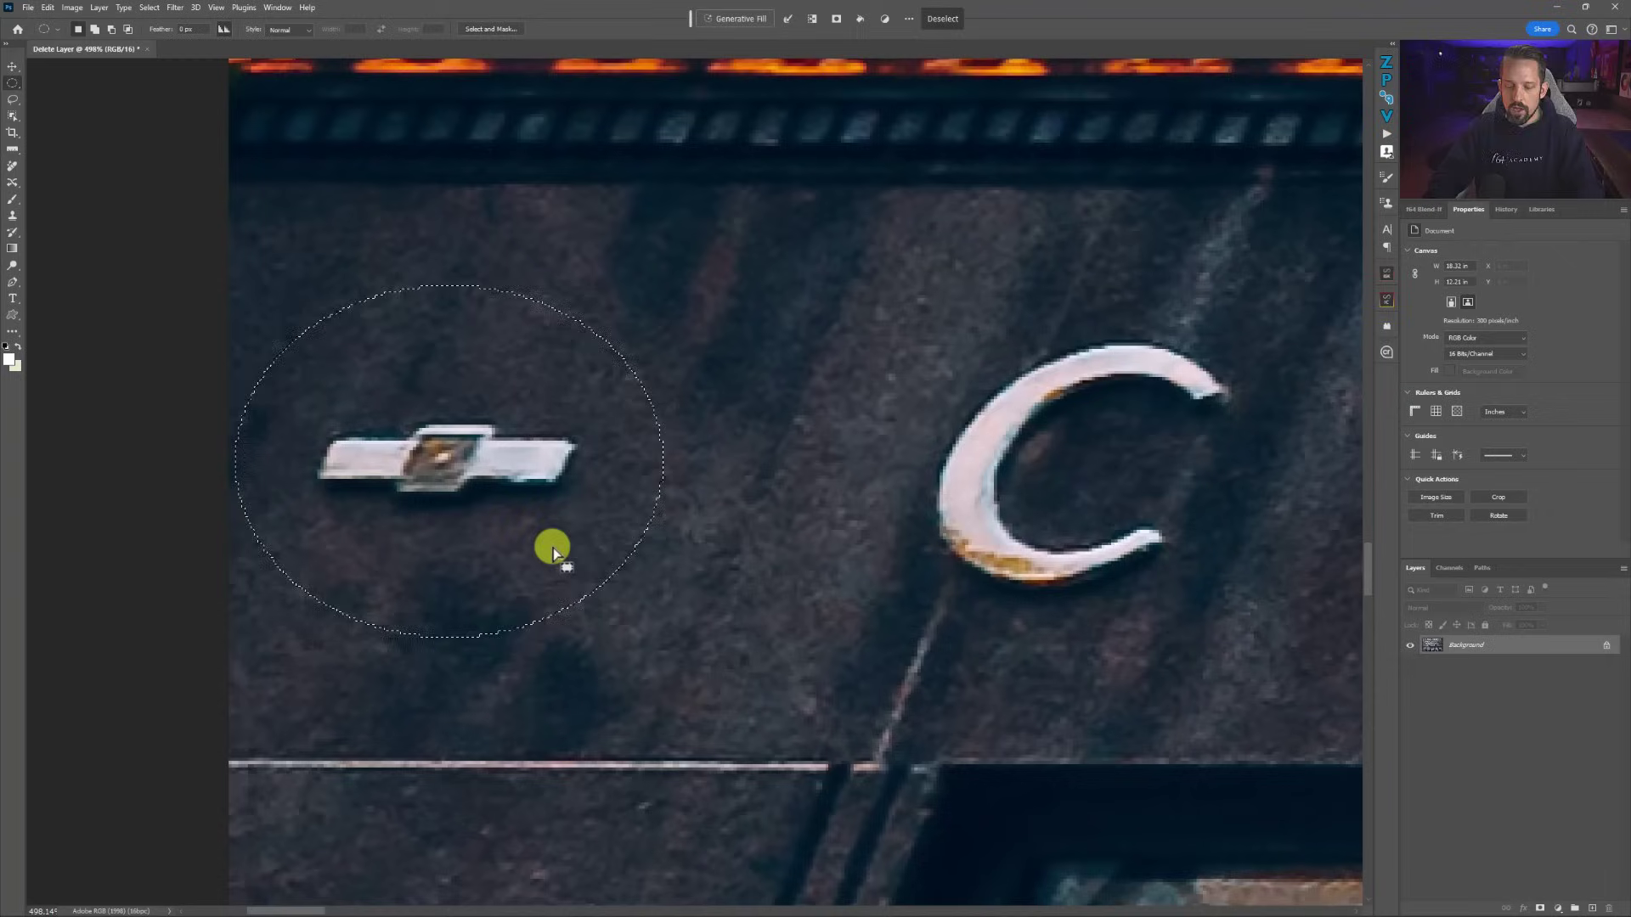
Step: Copy the selected emblem to a new layer and flip it horizontally
{"action": "key", "text": "ctrl+j"}
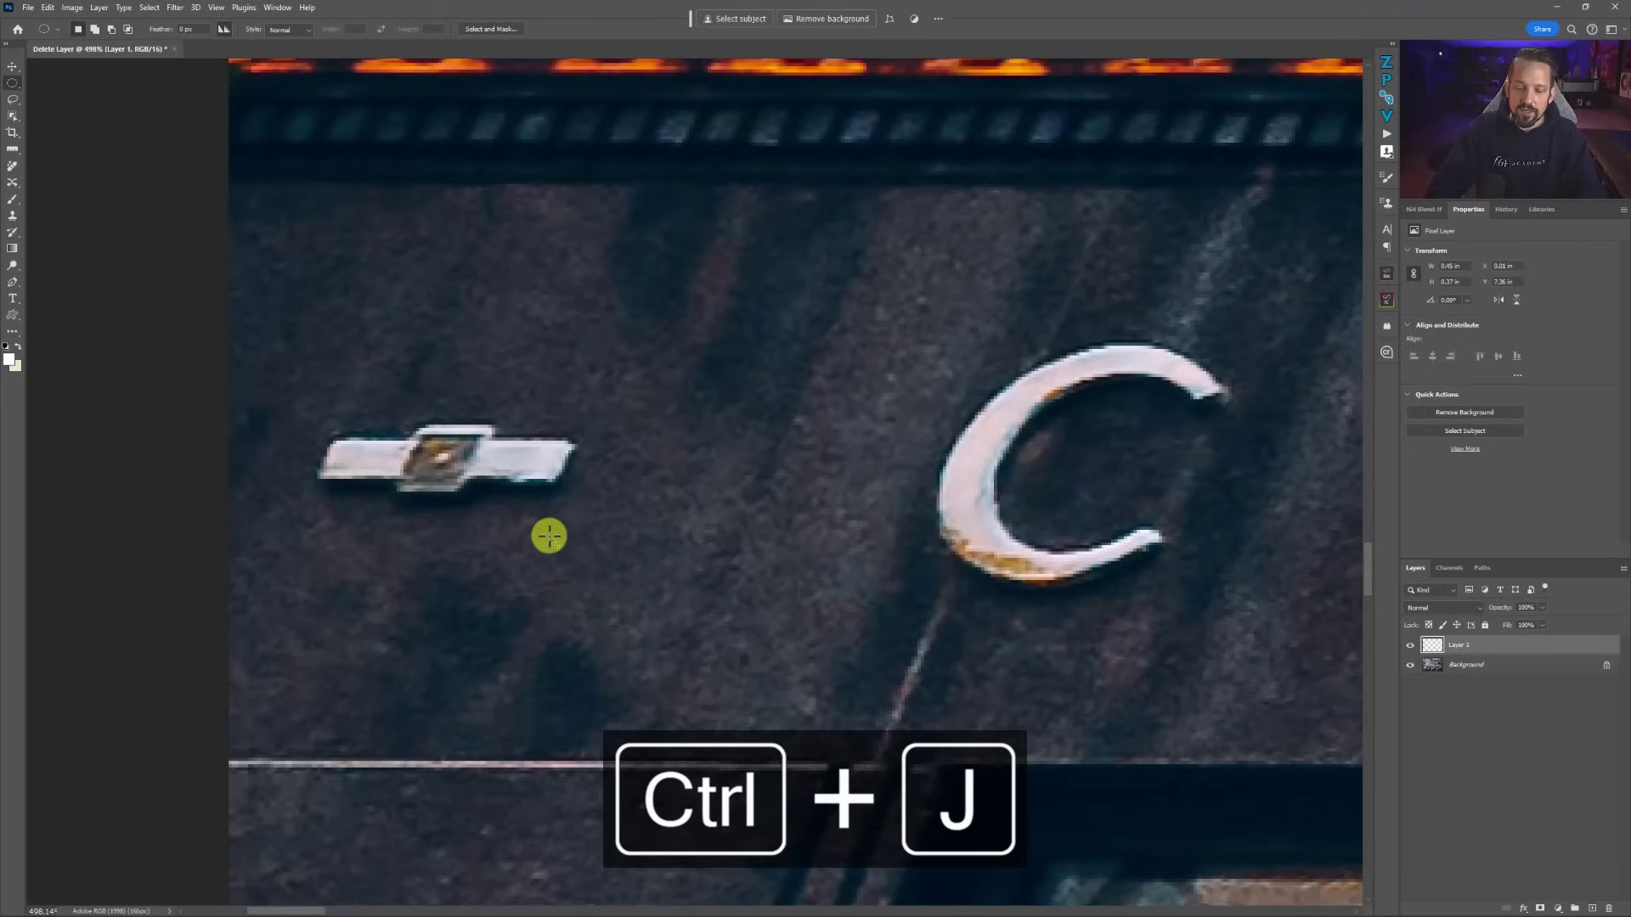
{"action": "key", "text": "ctrl+t"}
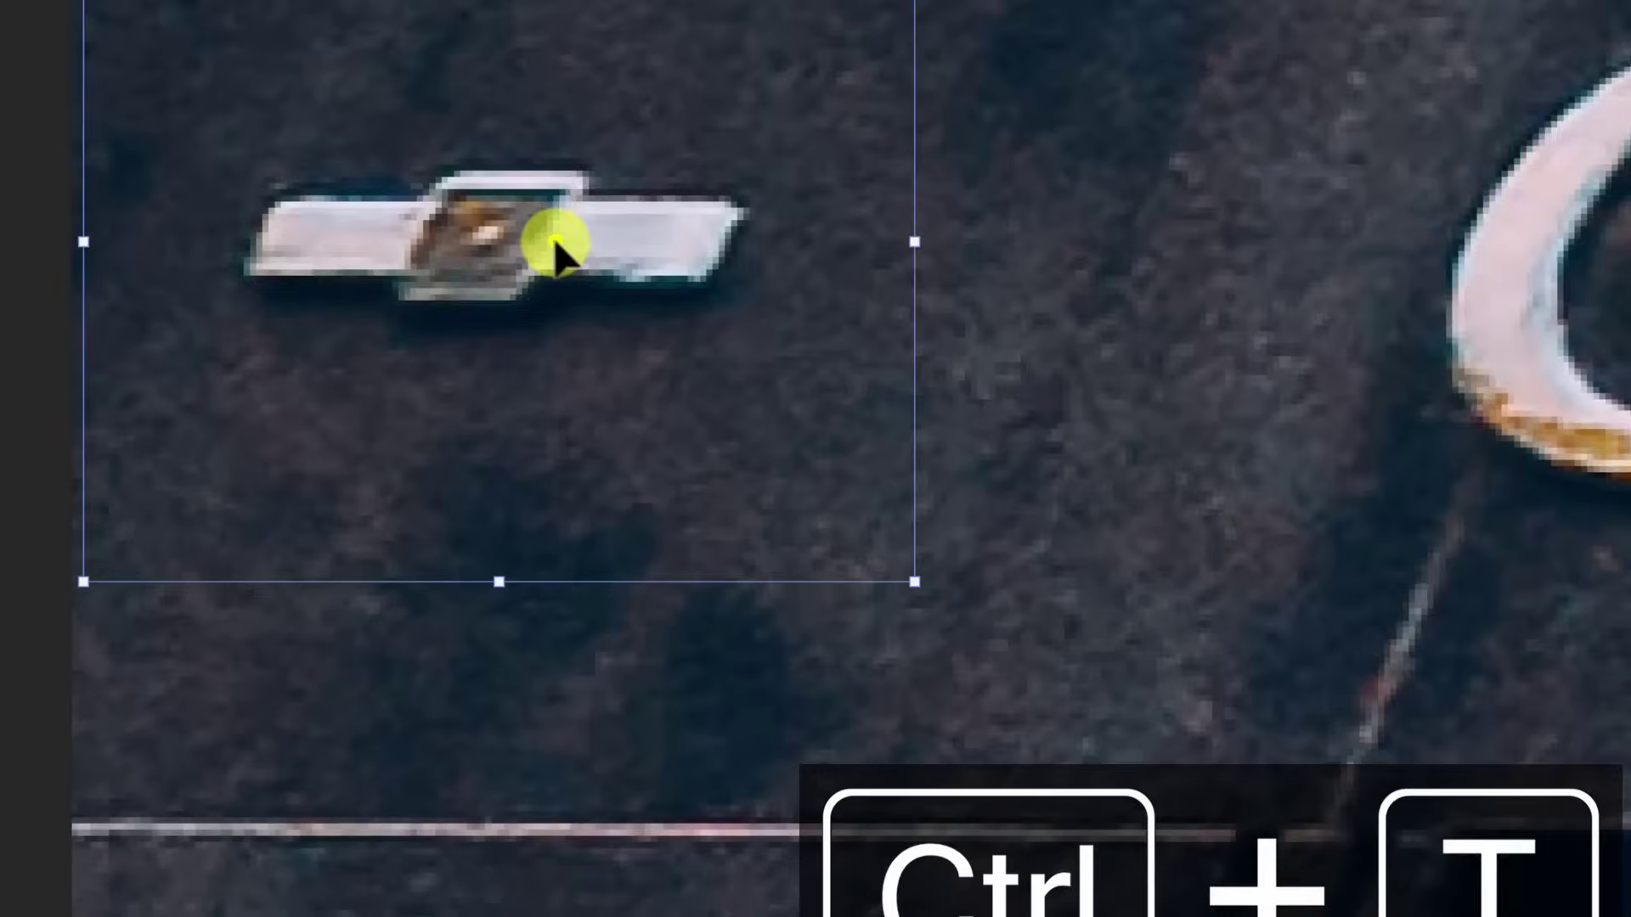
{"action": "right_click", "coordinate": [480, 466]}
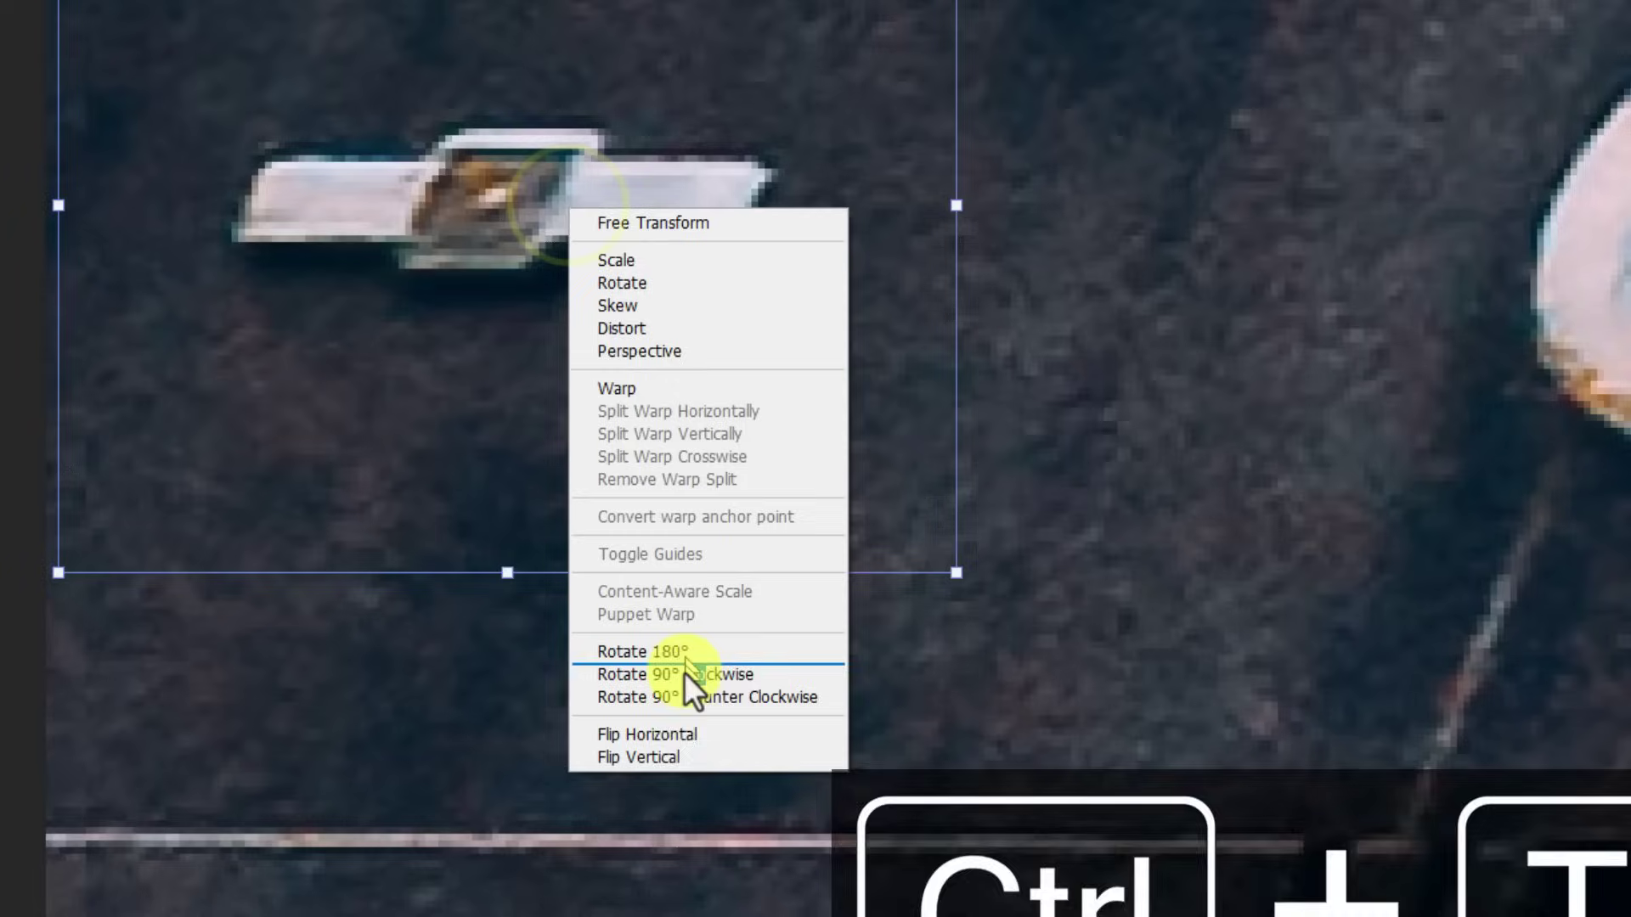
{"action": "left_click", "coordinate": [685, 736]}
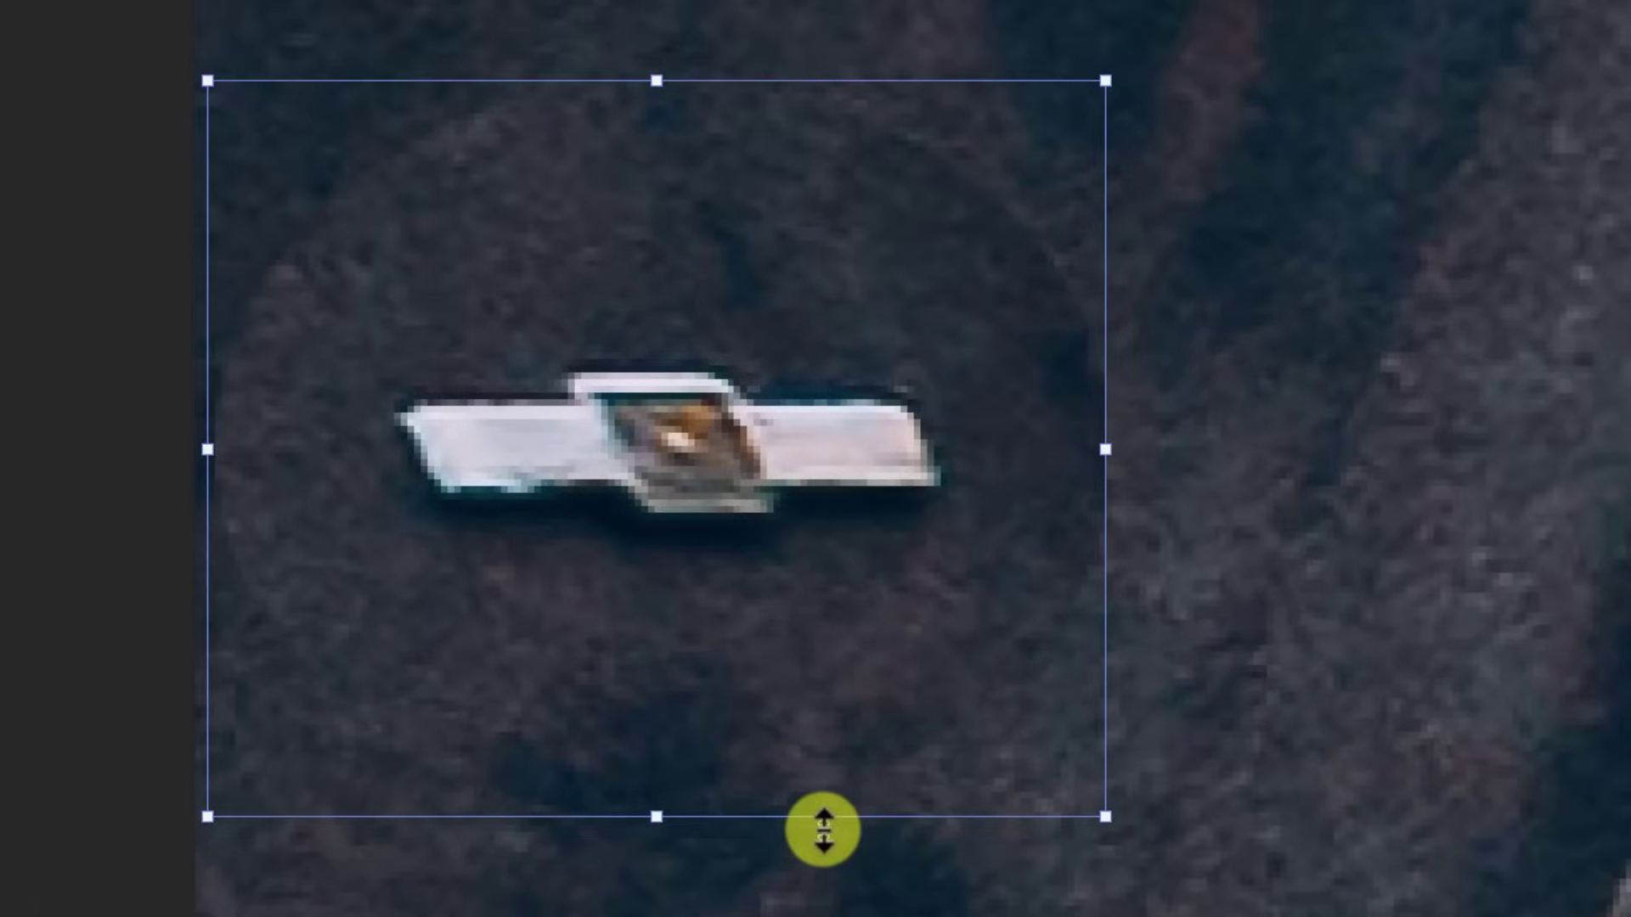
{"action": "key", "text": "Return"}
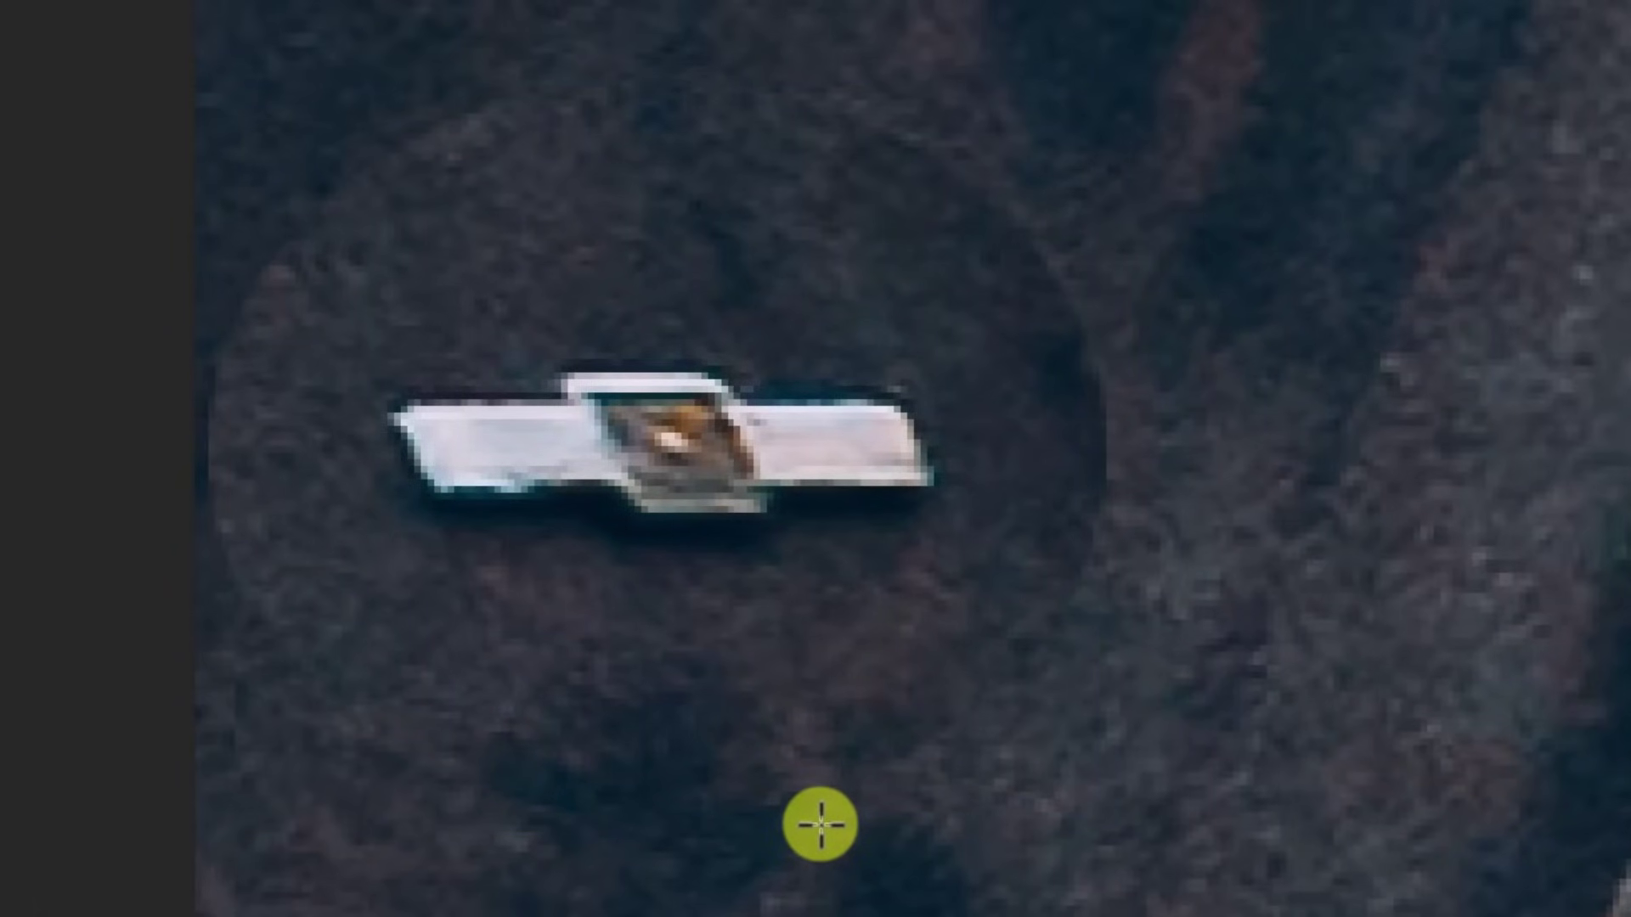
Step: Move the flipped emblem copy to the far end of the sign, just after the word BUILDING
{"action": "key", "text": "ctrl+space"}
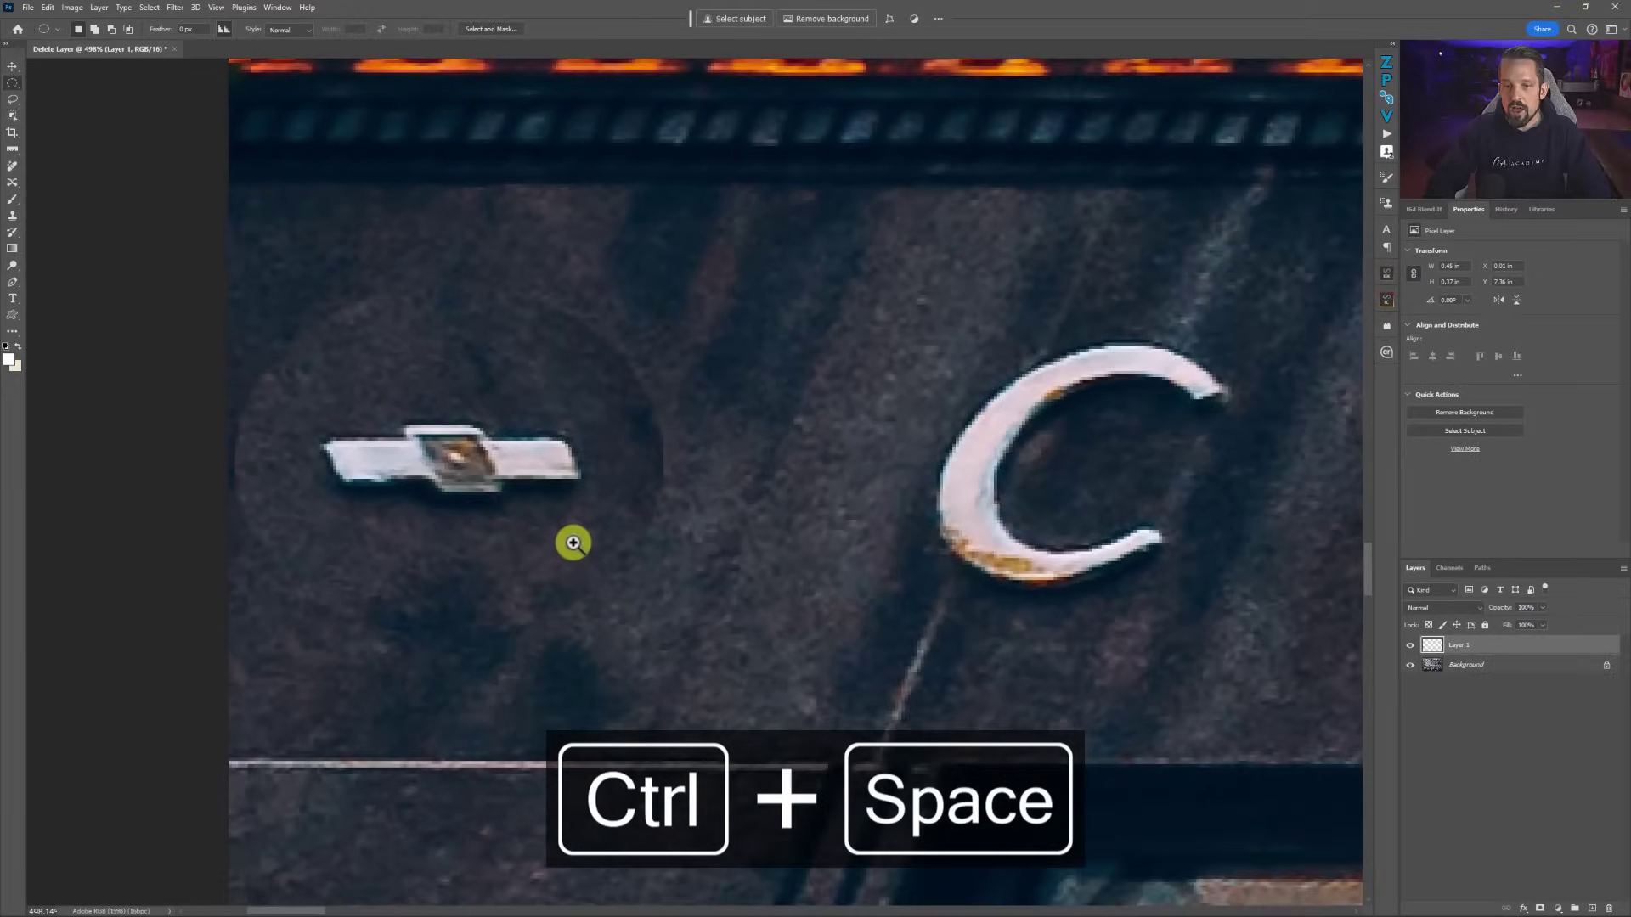
{"action": "right_click", "coordinate": [575, 544]}
{"action": "left_click", "coordinate": [611, 552]}
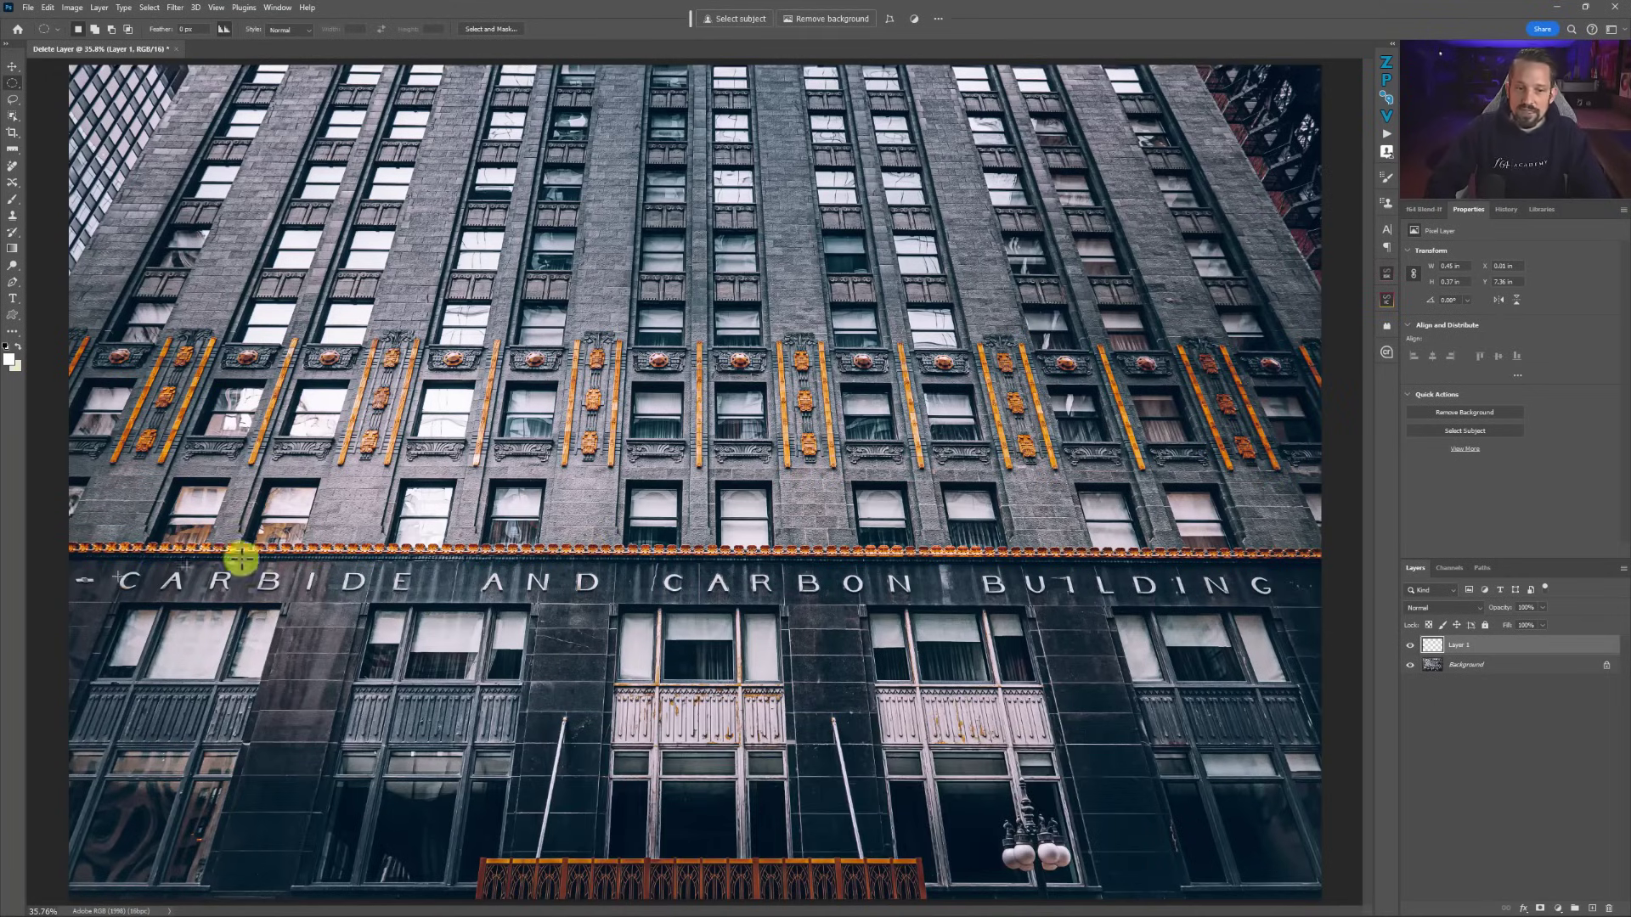
{"action": "key", "text": "v"}
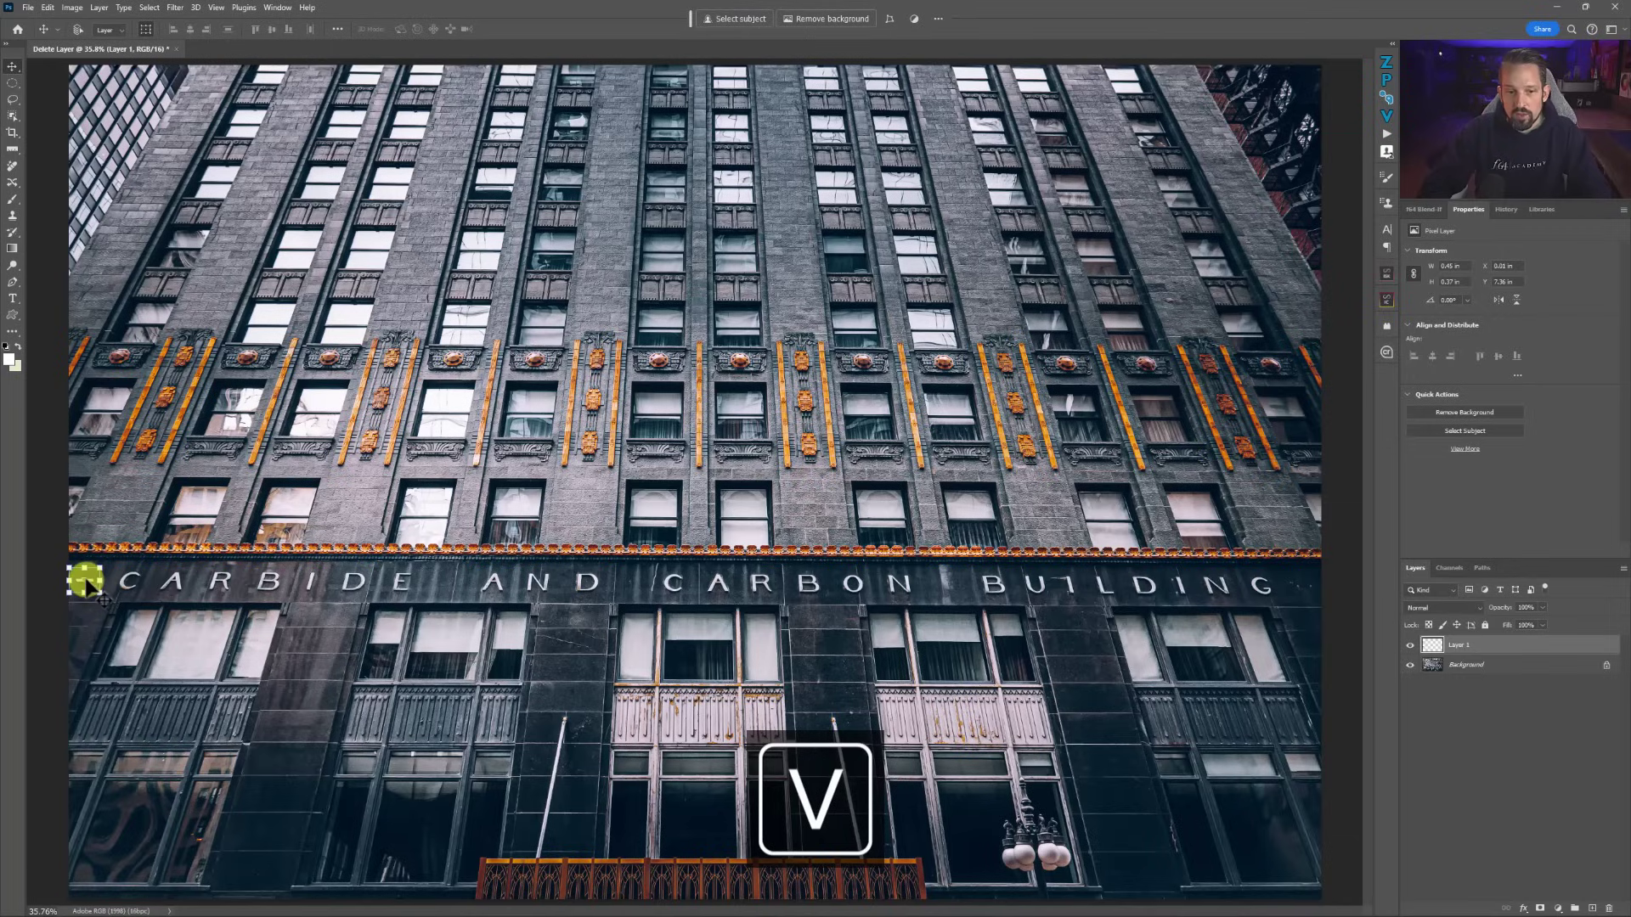
{"action": "left_click_drag", "start_coordinate": [86, 586], "coordinate": [1305, 593]}
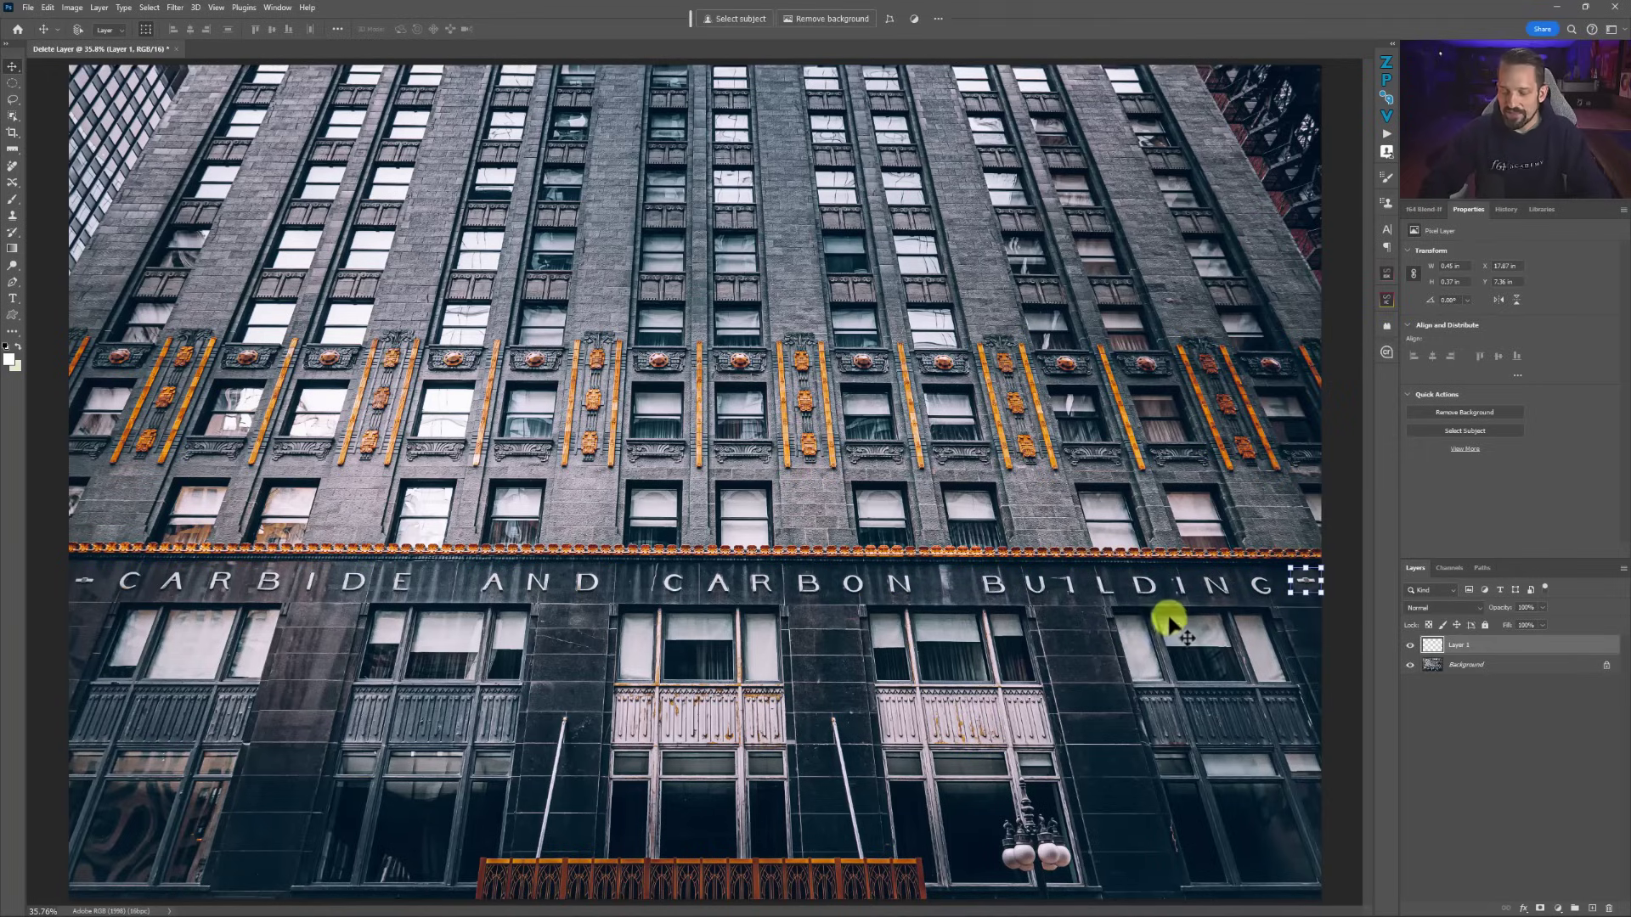
Step: Check the marks beneath the emblem copy, lower Layer 1's opacity to 33% and align the emblem over the two light marks
{"action": "key", "text": "ctrl+space"}
{"action": "left_click_drag", "start_coordinate": [1278, 589], "coordinate": [951, 586]}
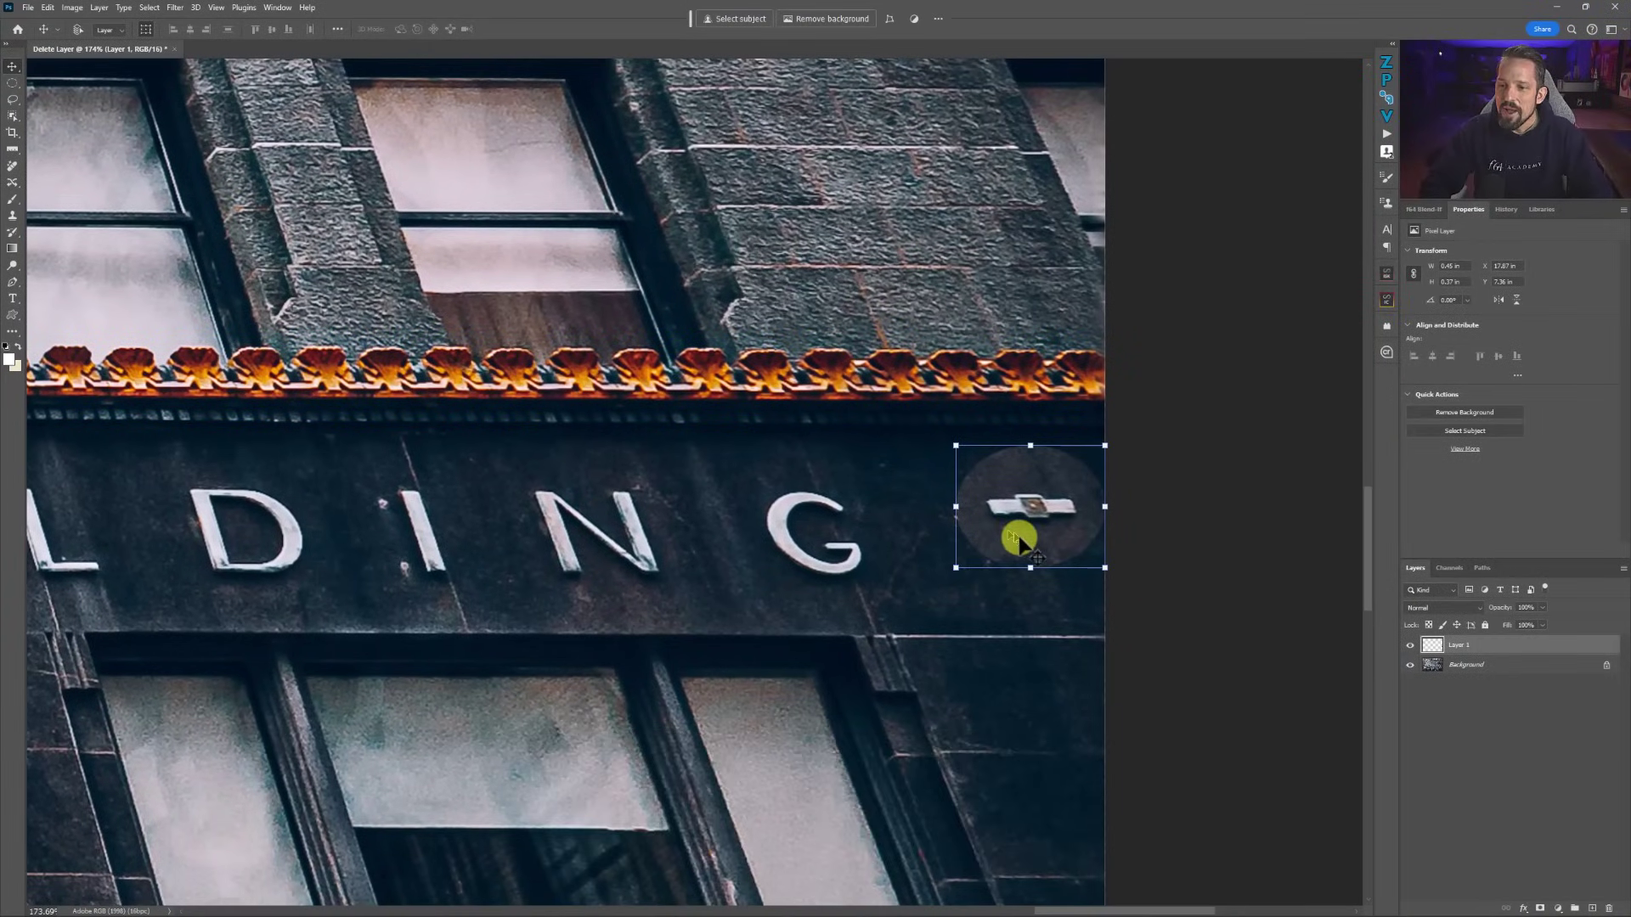
{"action": "left_click", "coordinate": [1410, 647]}
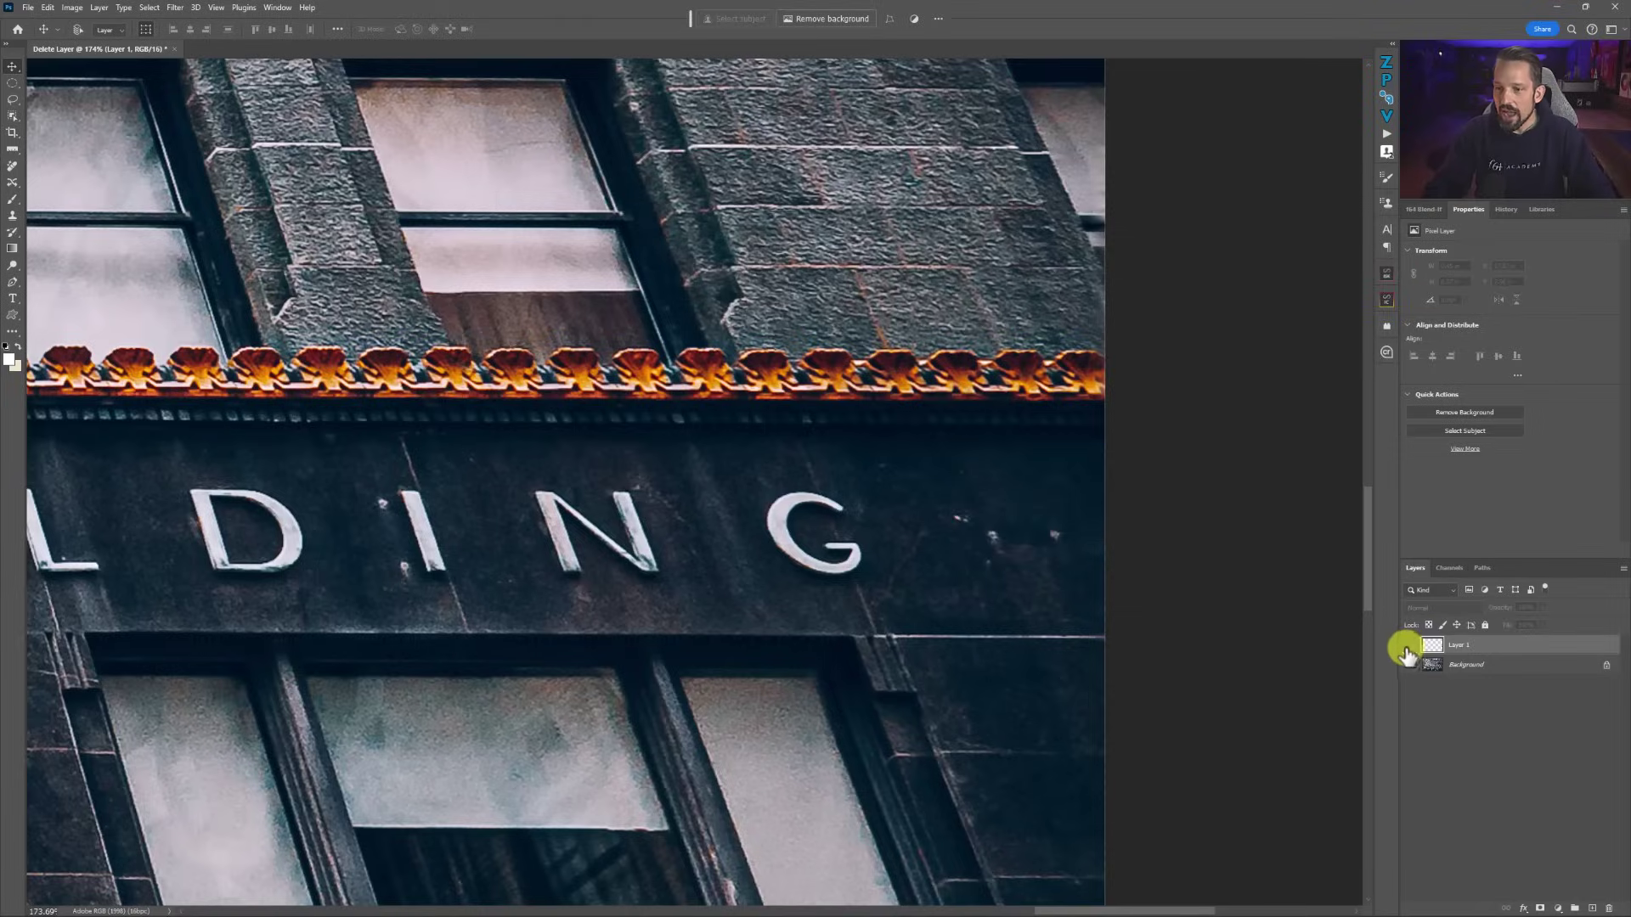
{"action": "left_click_drag", "start_coordinate": [997, 532], "coordinate": [1019, 557]}
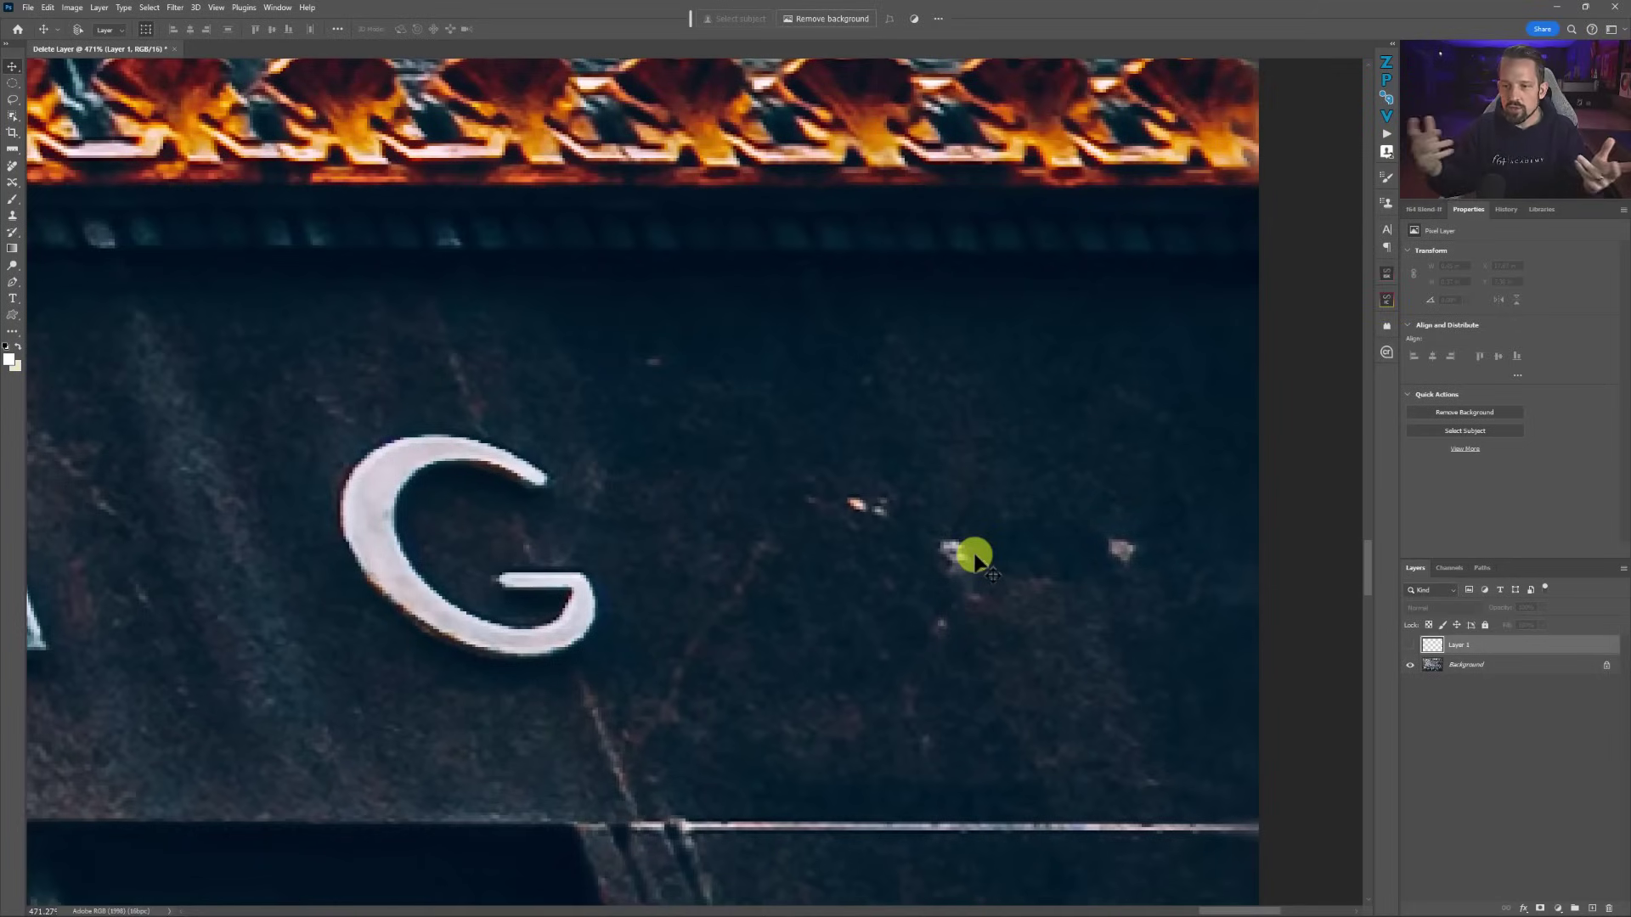
{"action": "left_click", "coordinate": [1409, 645]}
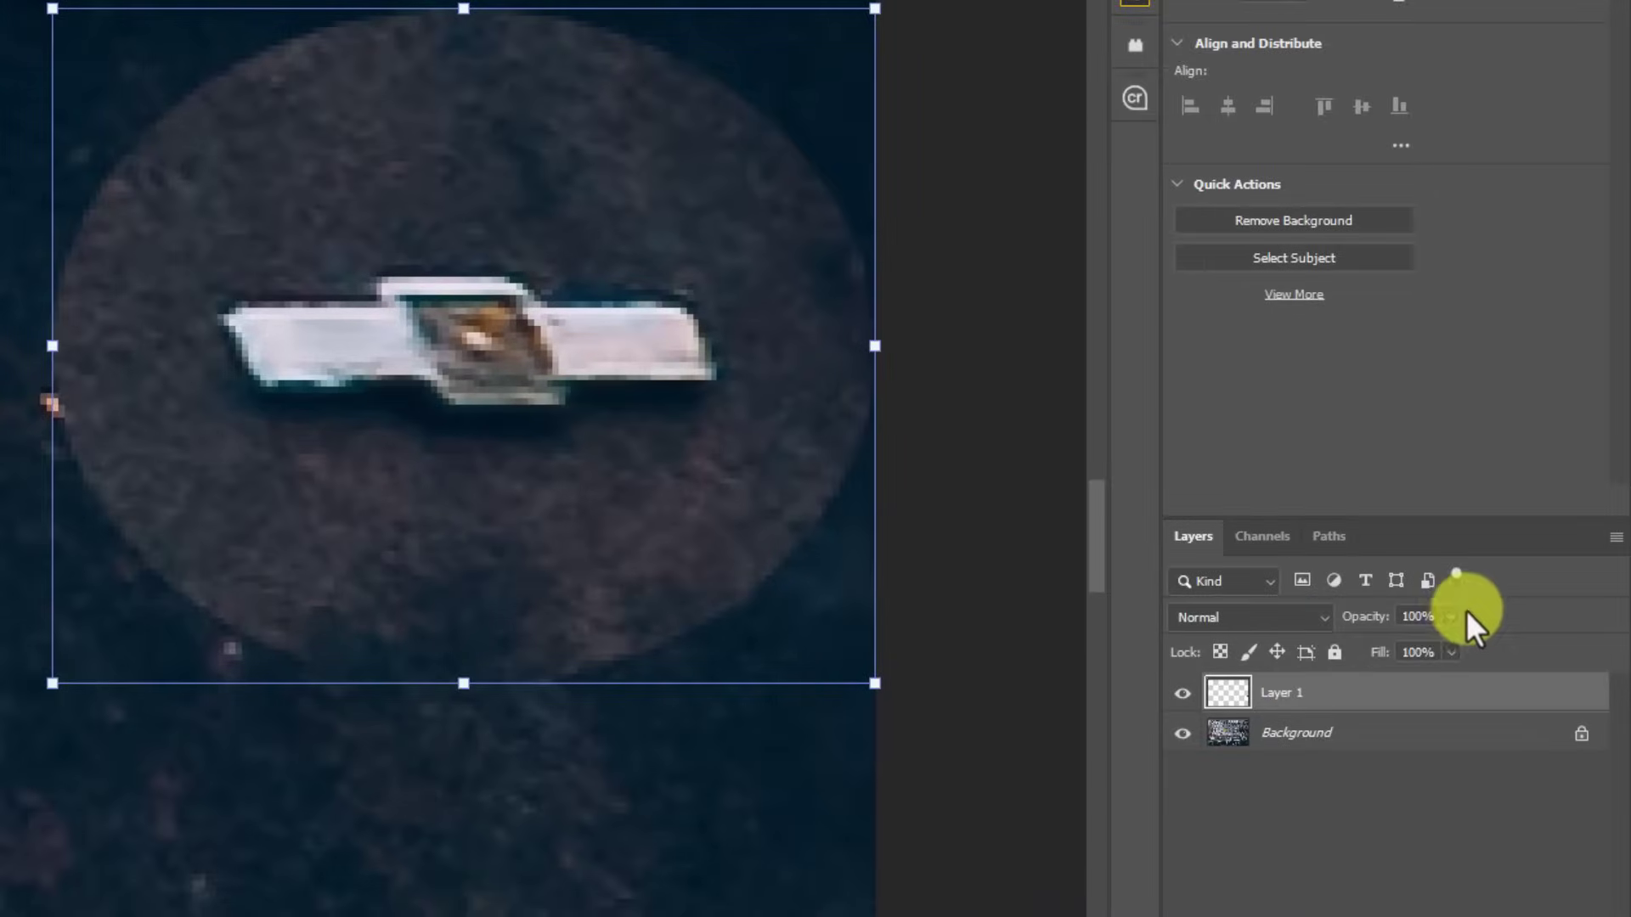
{"action": "left_click", "coordinate": [1543, 608]}
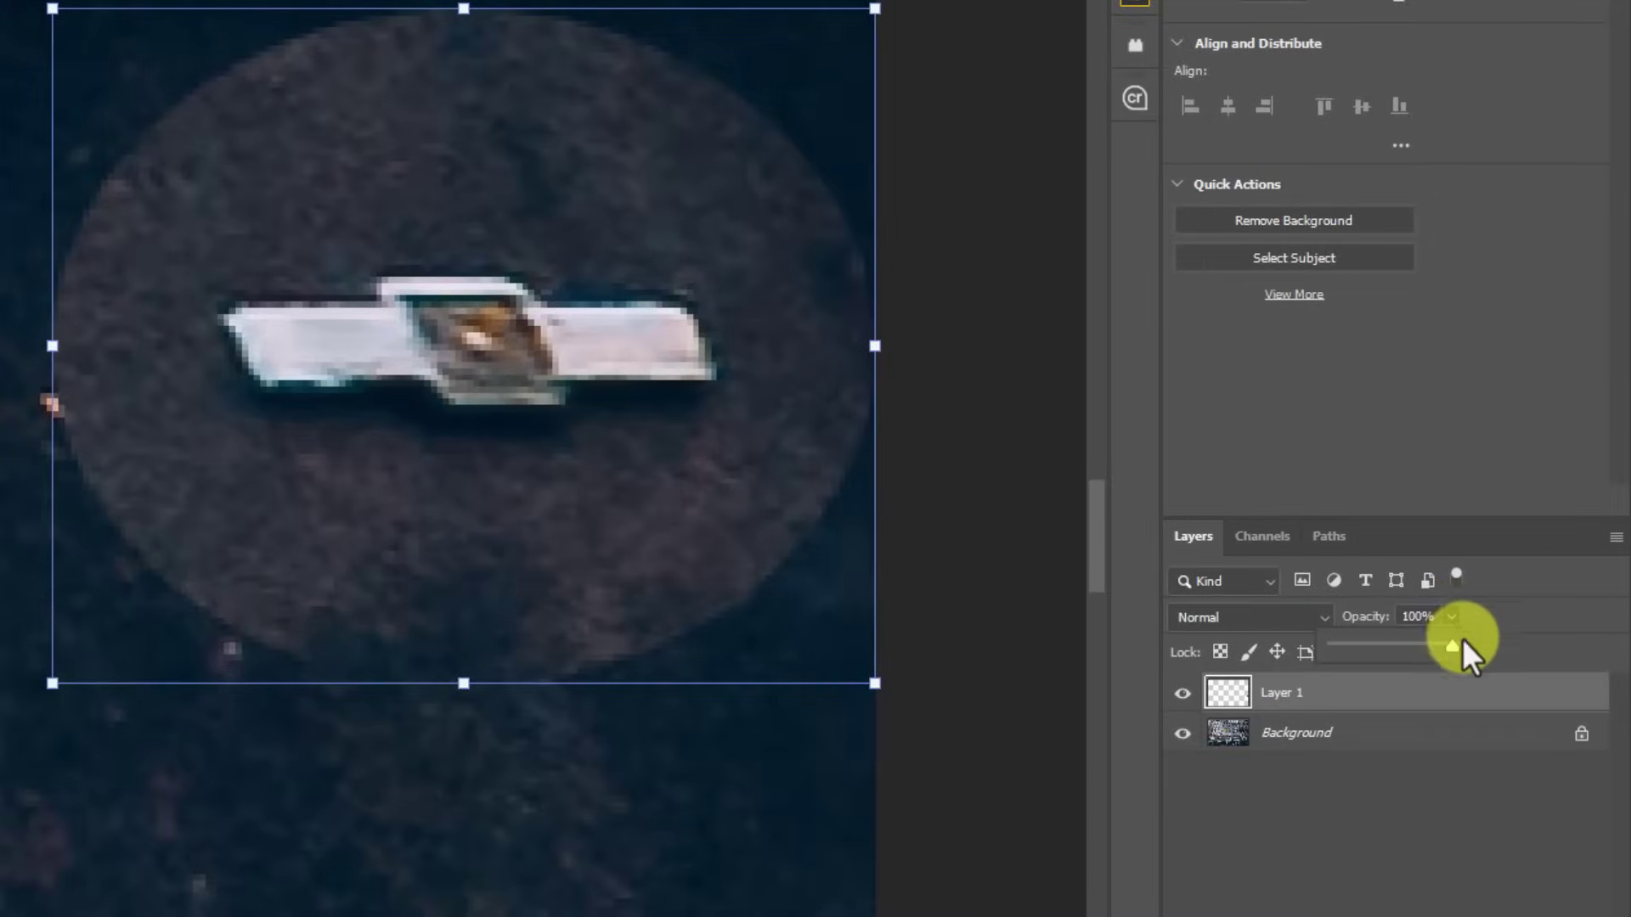
{"action": "left_click_drag", "start_coordinate": [1379, 641], "coordinate": [1373, 640]}
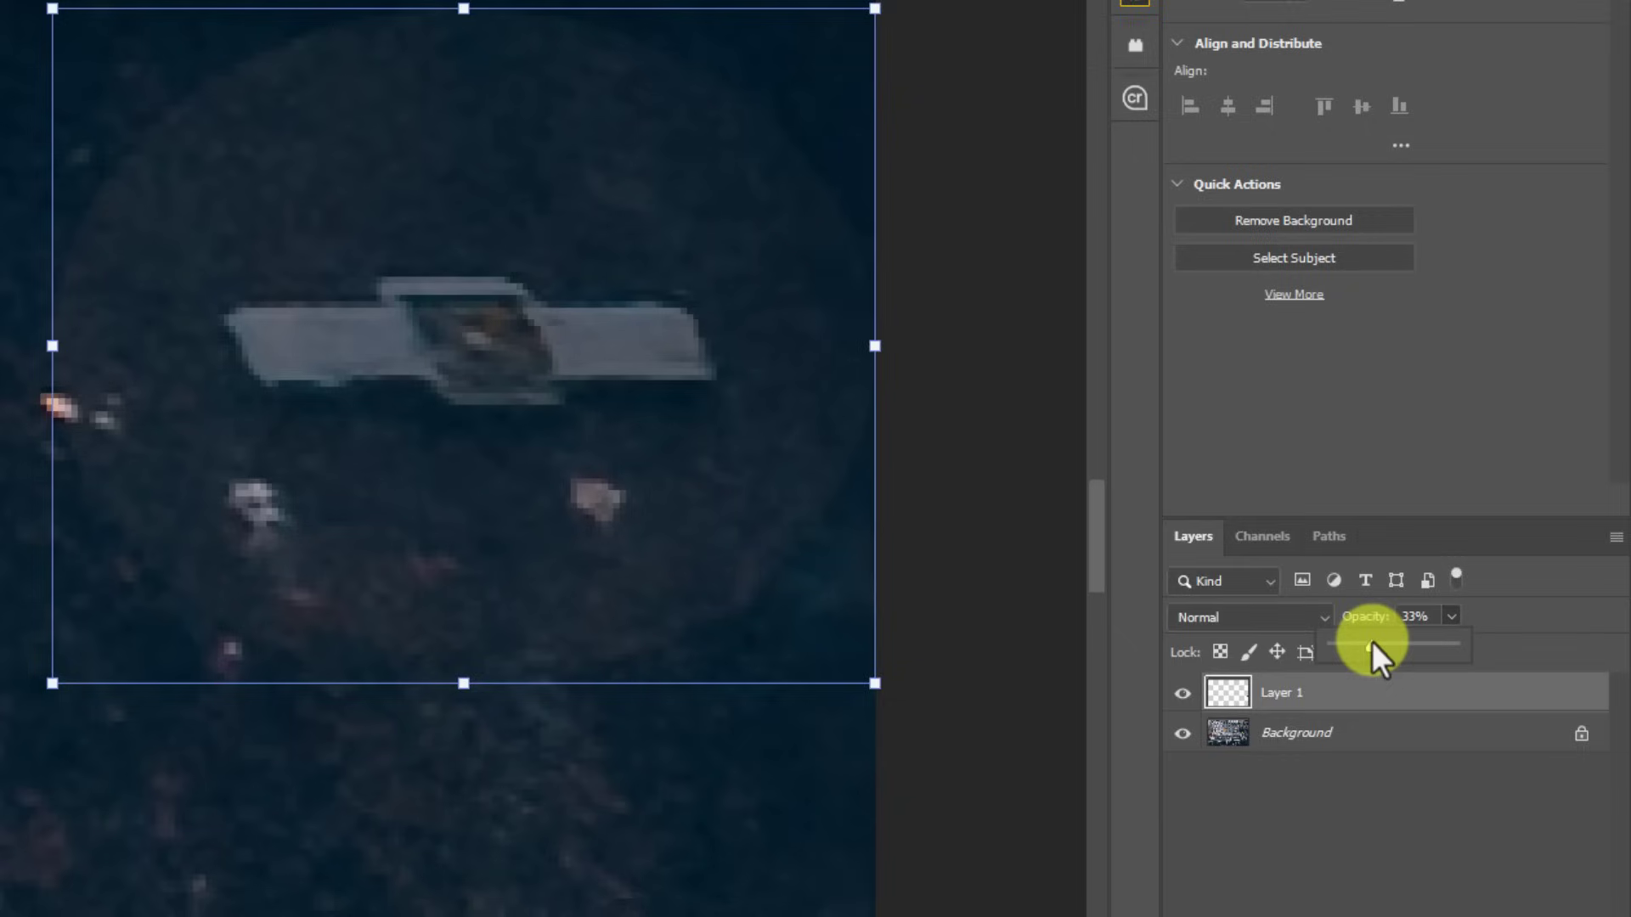
{"action": "left_click_drag", "start_coordinate": [551, 393], "coordinate": [492, 519]}
{"action": "key", "text": "Down"}
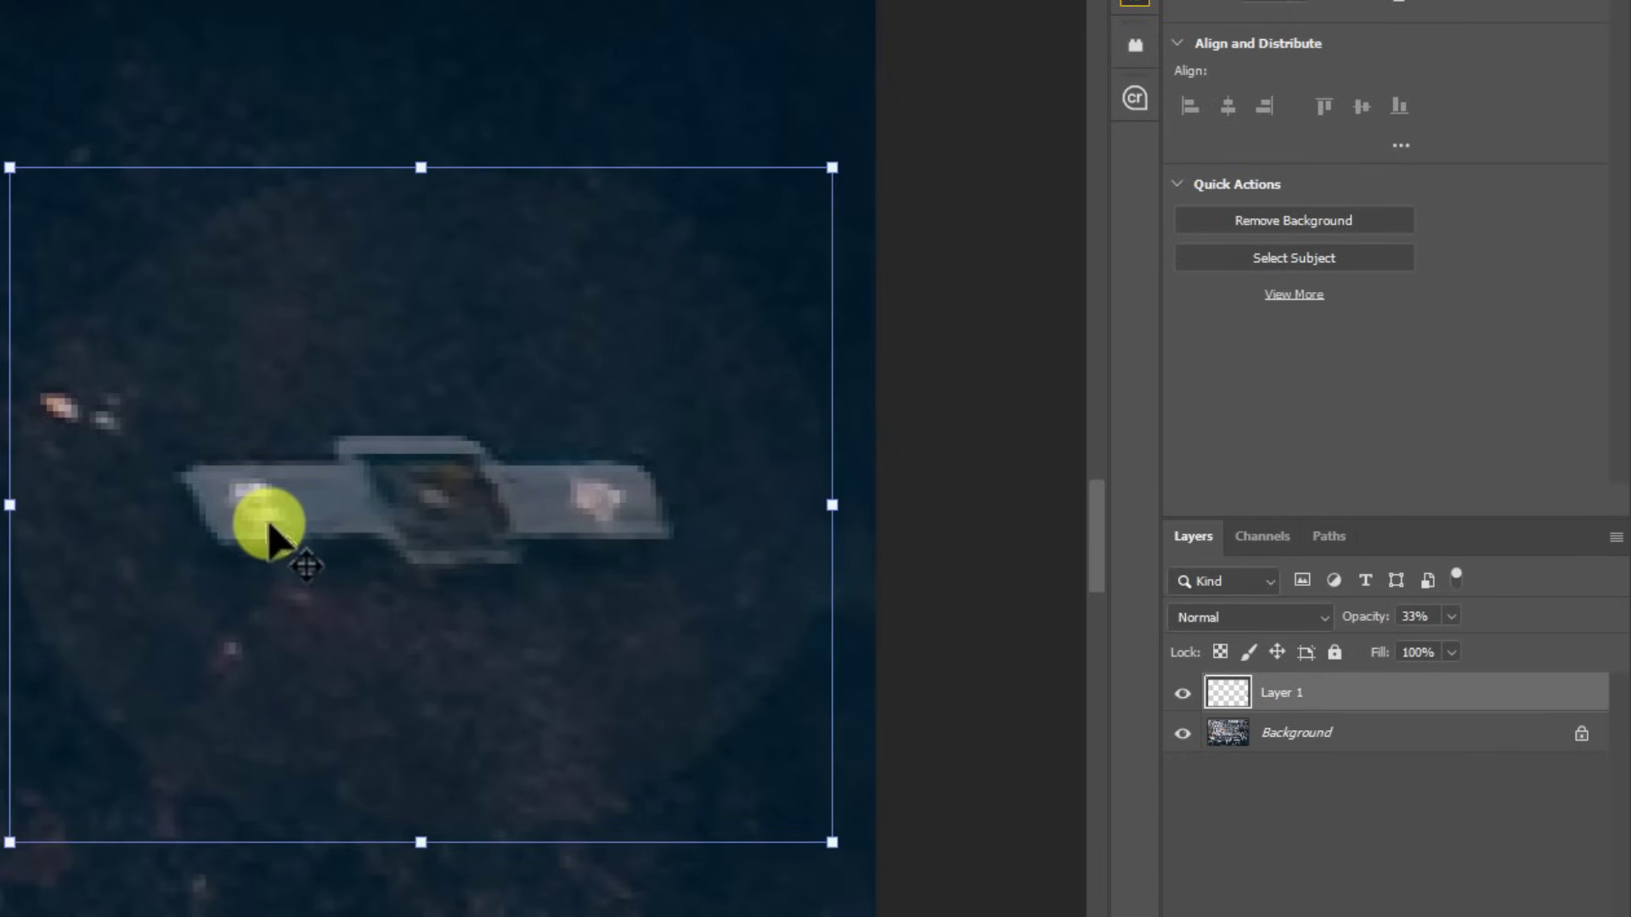
Step: Restore Layer 1's opacity to 100% and keep Layer 1 as the active layer
{"action": "left_click", "coordinate": [1451, 617]}
{"action": "key", "text": "Return"}
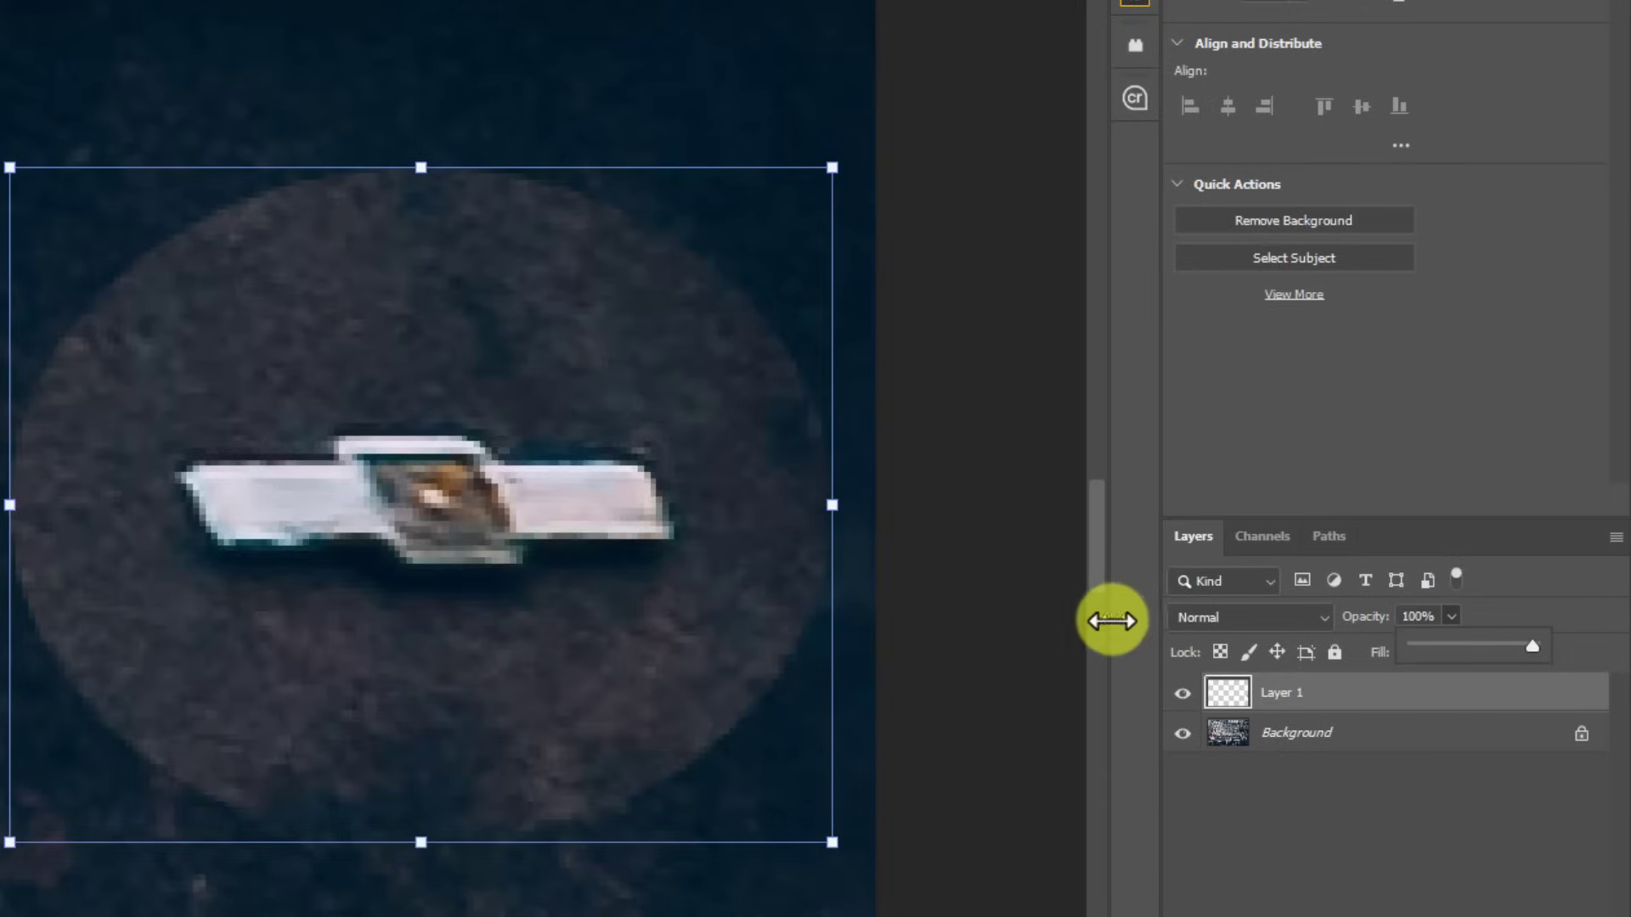
{"action": "left_click", "coordinate": [1359, 738]}
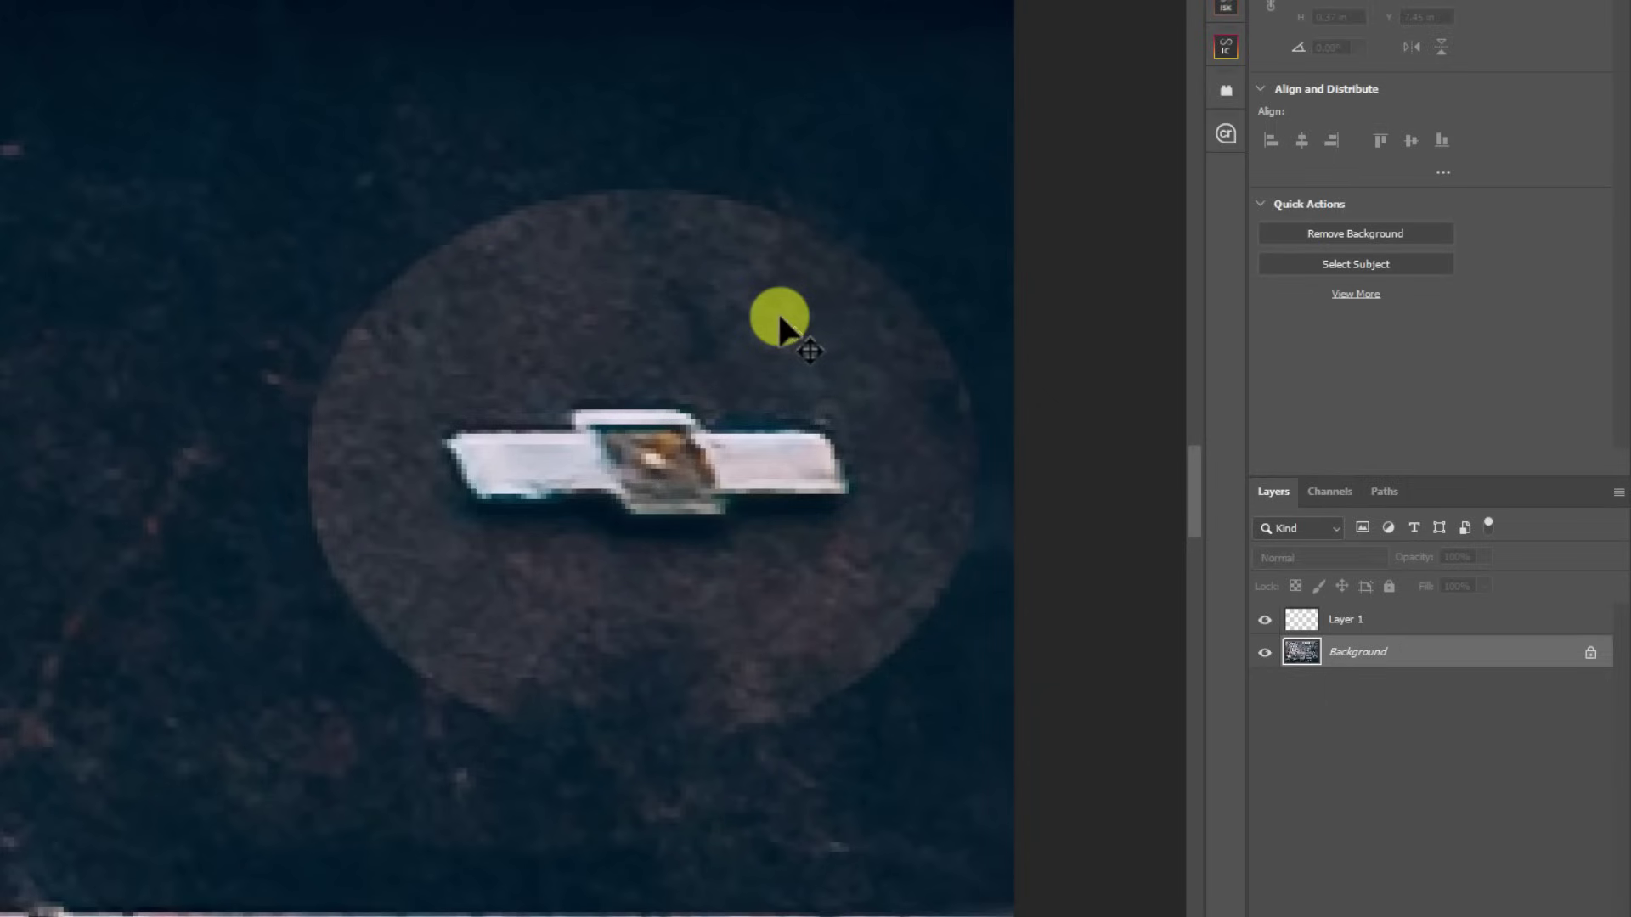
{"action": "left_click", "coordinate": [1363, 621]}
{"action": "key", "text": "Return"}
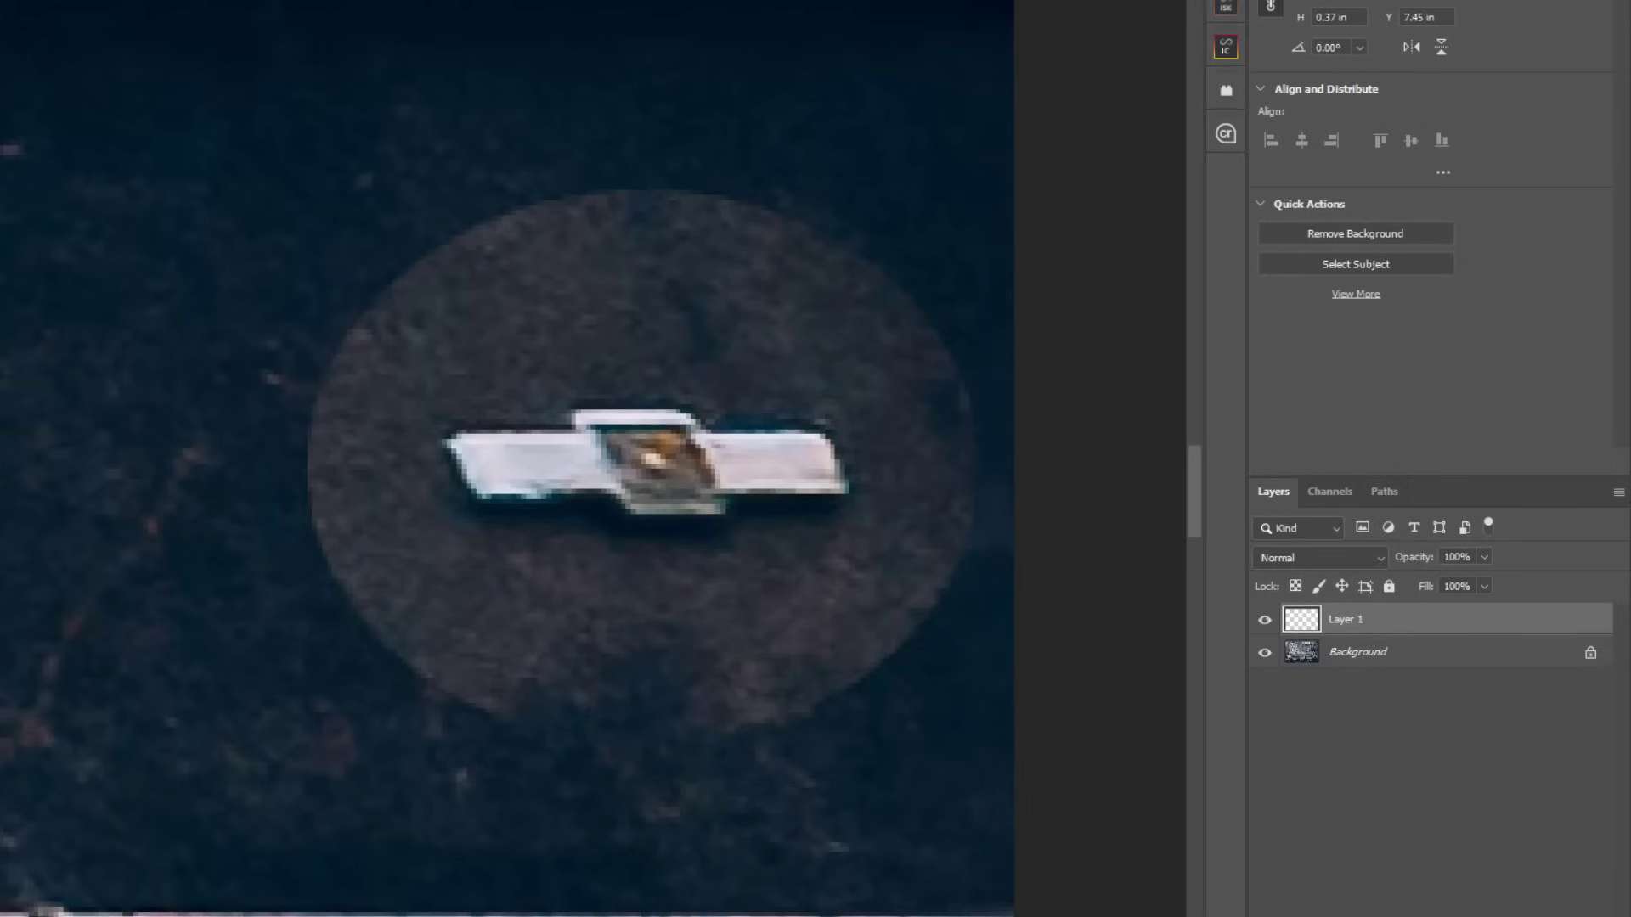
Step: Select a rectangular area around the copied emblem and add a Hue/Saturation adjustment layer with Saturation +62
{"action": "left_click_drag", "start_coordinate": [84, 17], "coordinate": [1057, 905]}
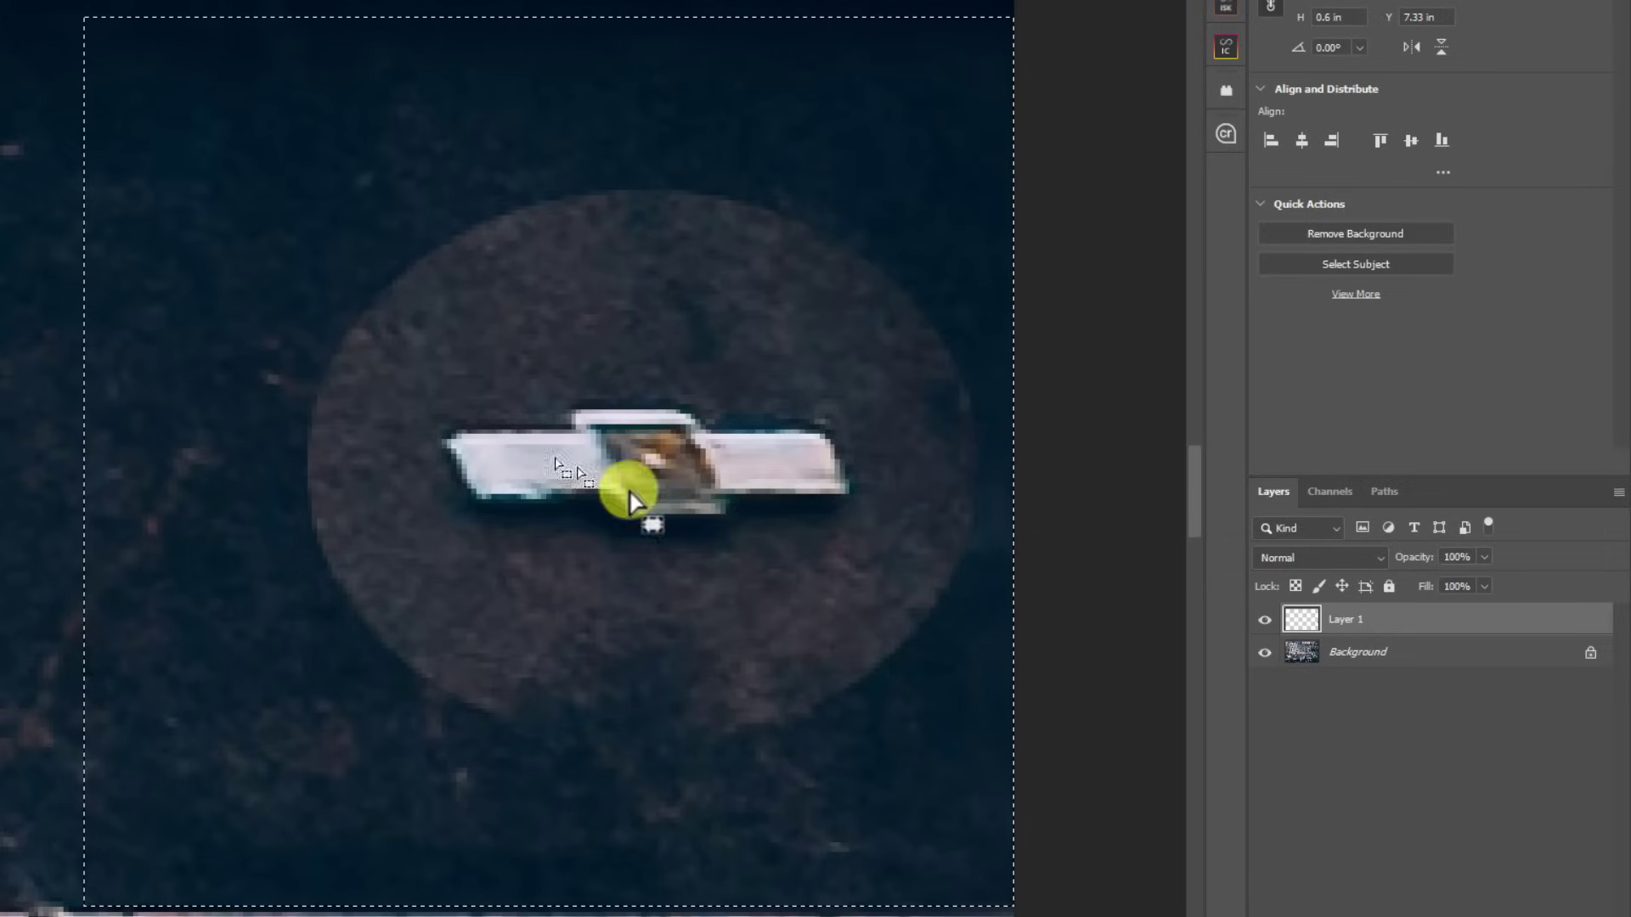
{"action": "left_click", "coordinate": [1527, 905]}
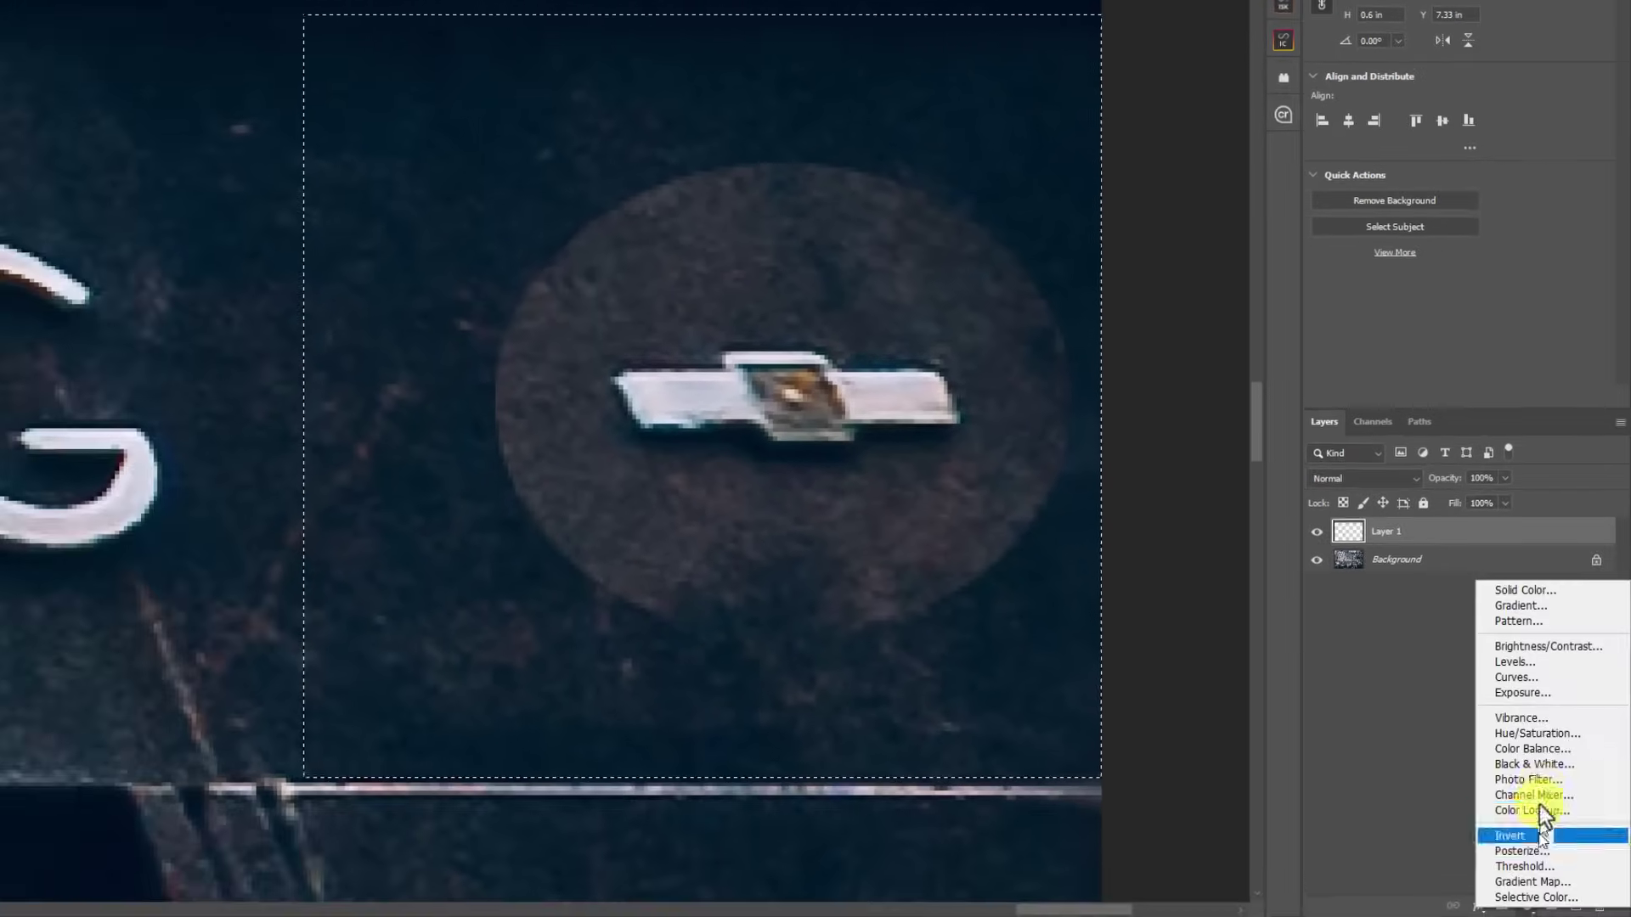
{"action": "left_click", "coordinate": [1538, 732]}
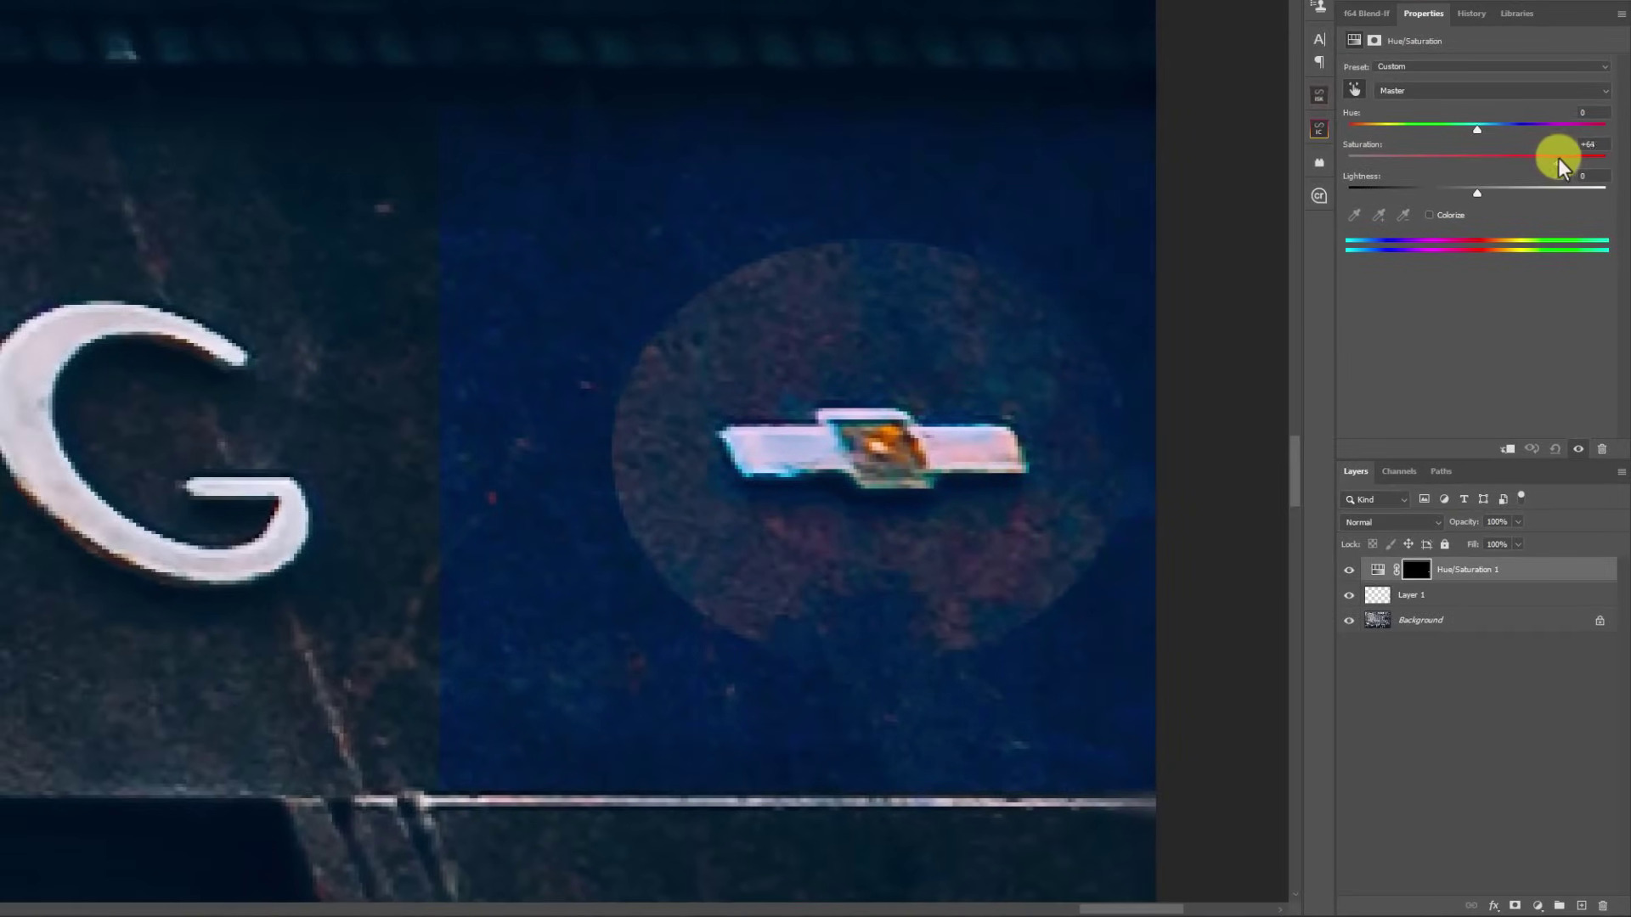
{"action": "mouse_move", "coordinate": [1557, 156]}
{"action": "left_mouse_down"}
{"action": "mouse_move", "coordinate": [1617, 157]}
{"action": "mouse_move", "coordinate": [1556, 156]}
{"action": "left_mouse_up"}
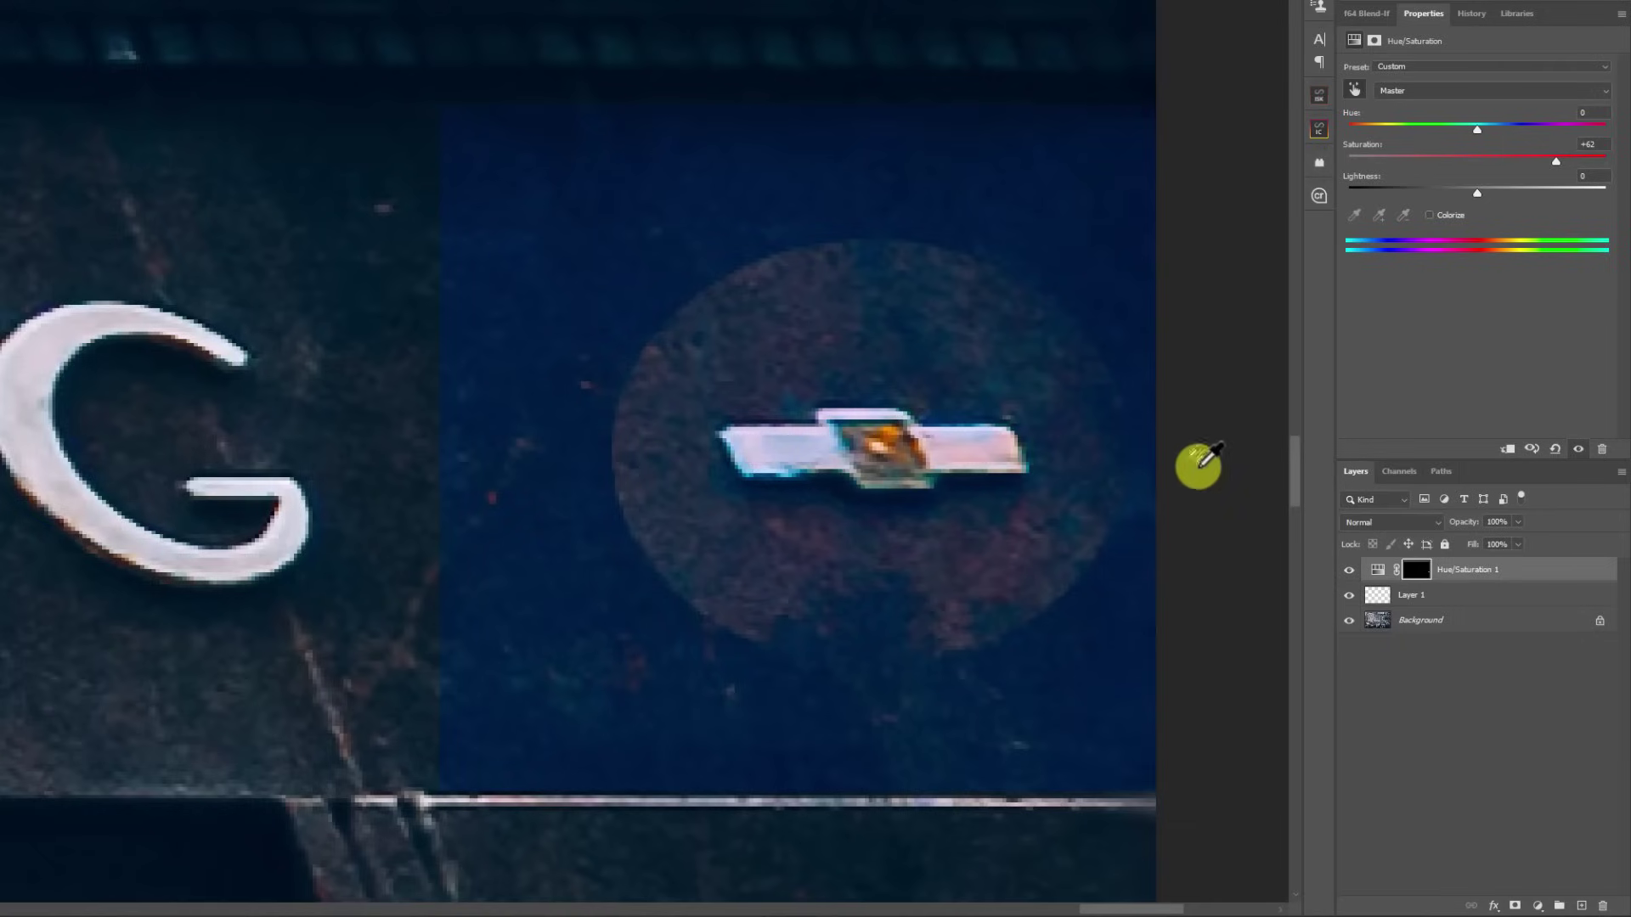
Step: Compare the emblem patch with the surrounding wall with the Hue/Saturation layer hidden and shown
{"action": "left_click", "coordinate": [1350, 574]}
{"action": "left_click", "coordinate": [1349, 574]}
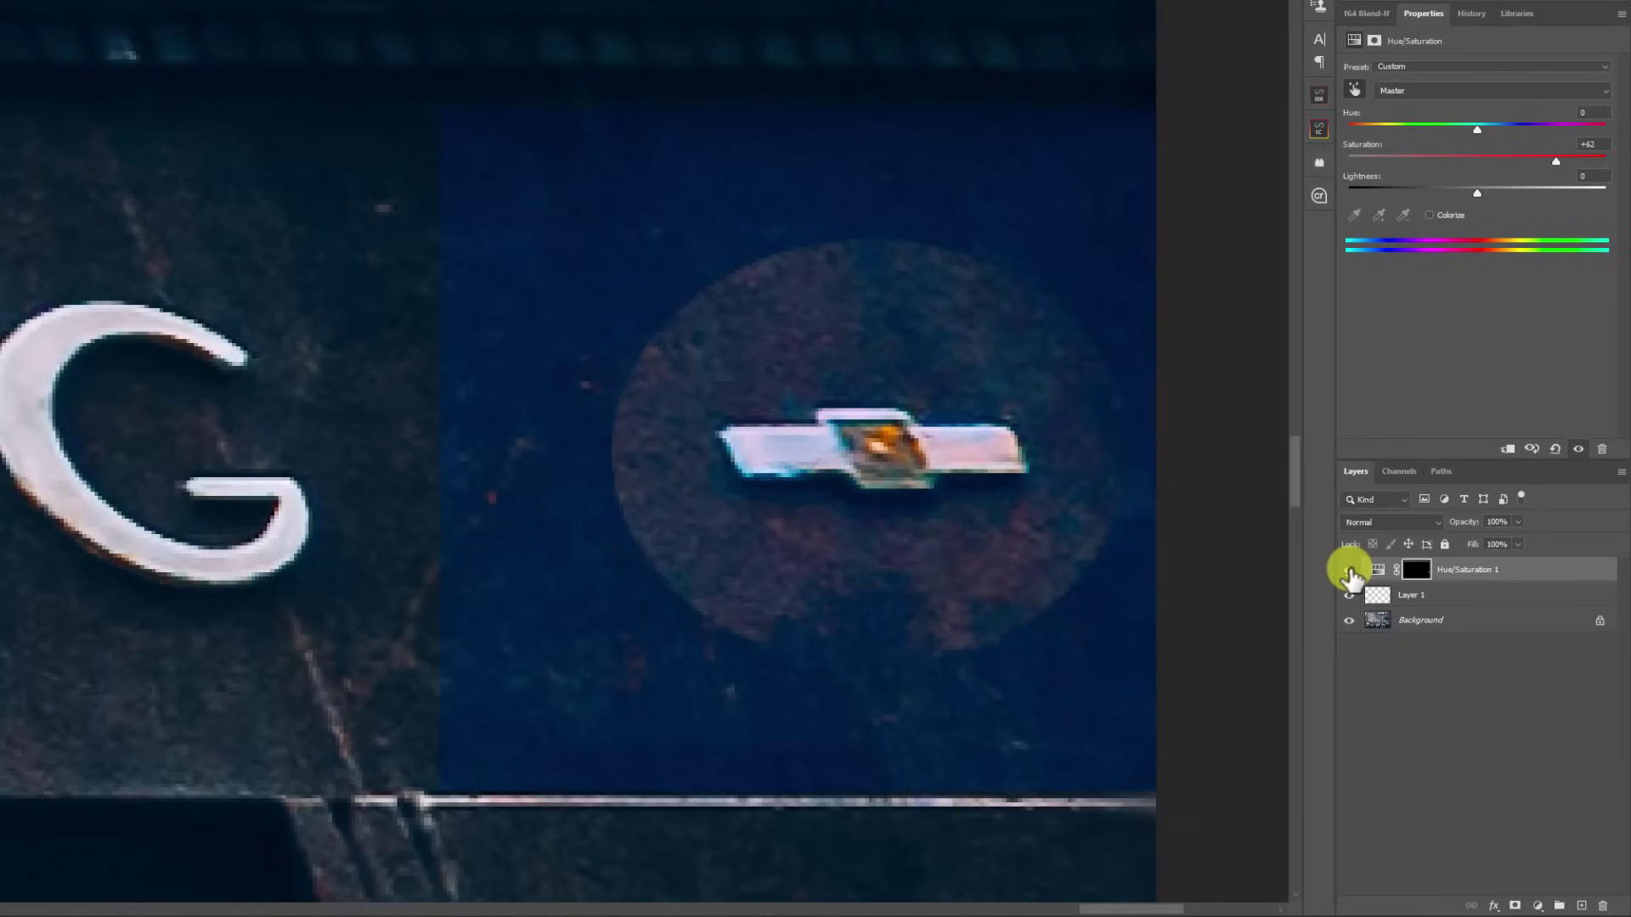
{"action": "left_click", "coordinate": [1349, 574]}
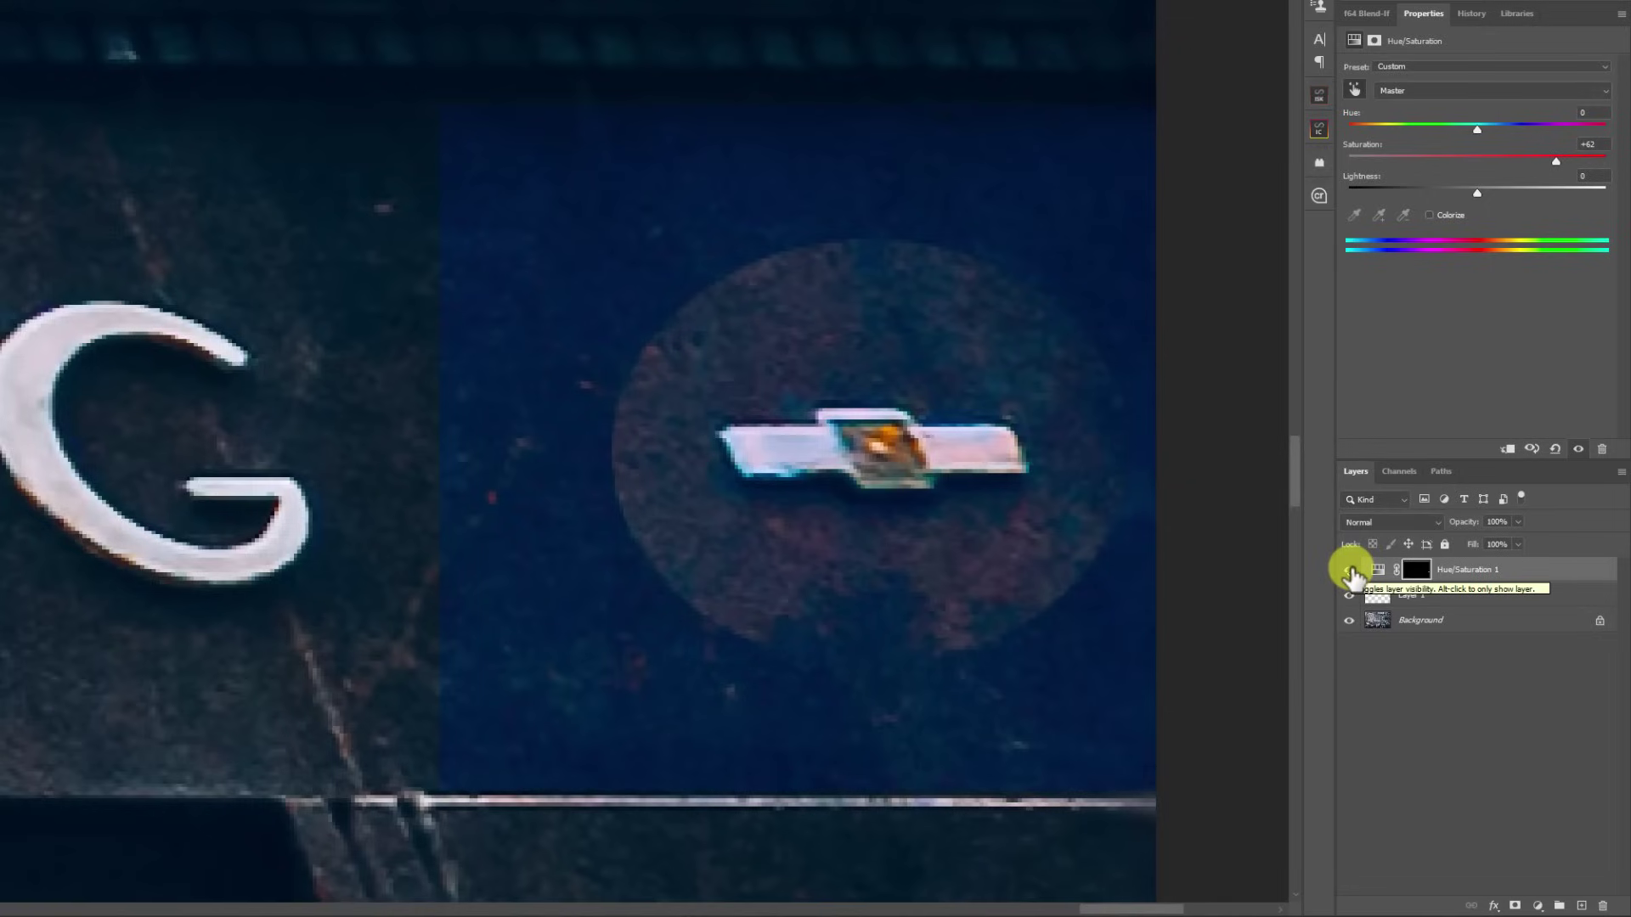
{"action": "left_click", "coordinate": [1350, 574]}
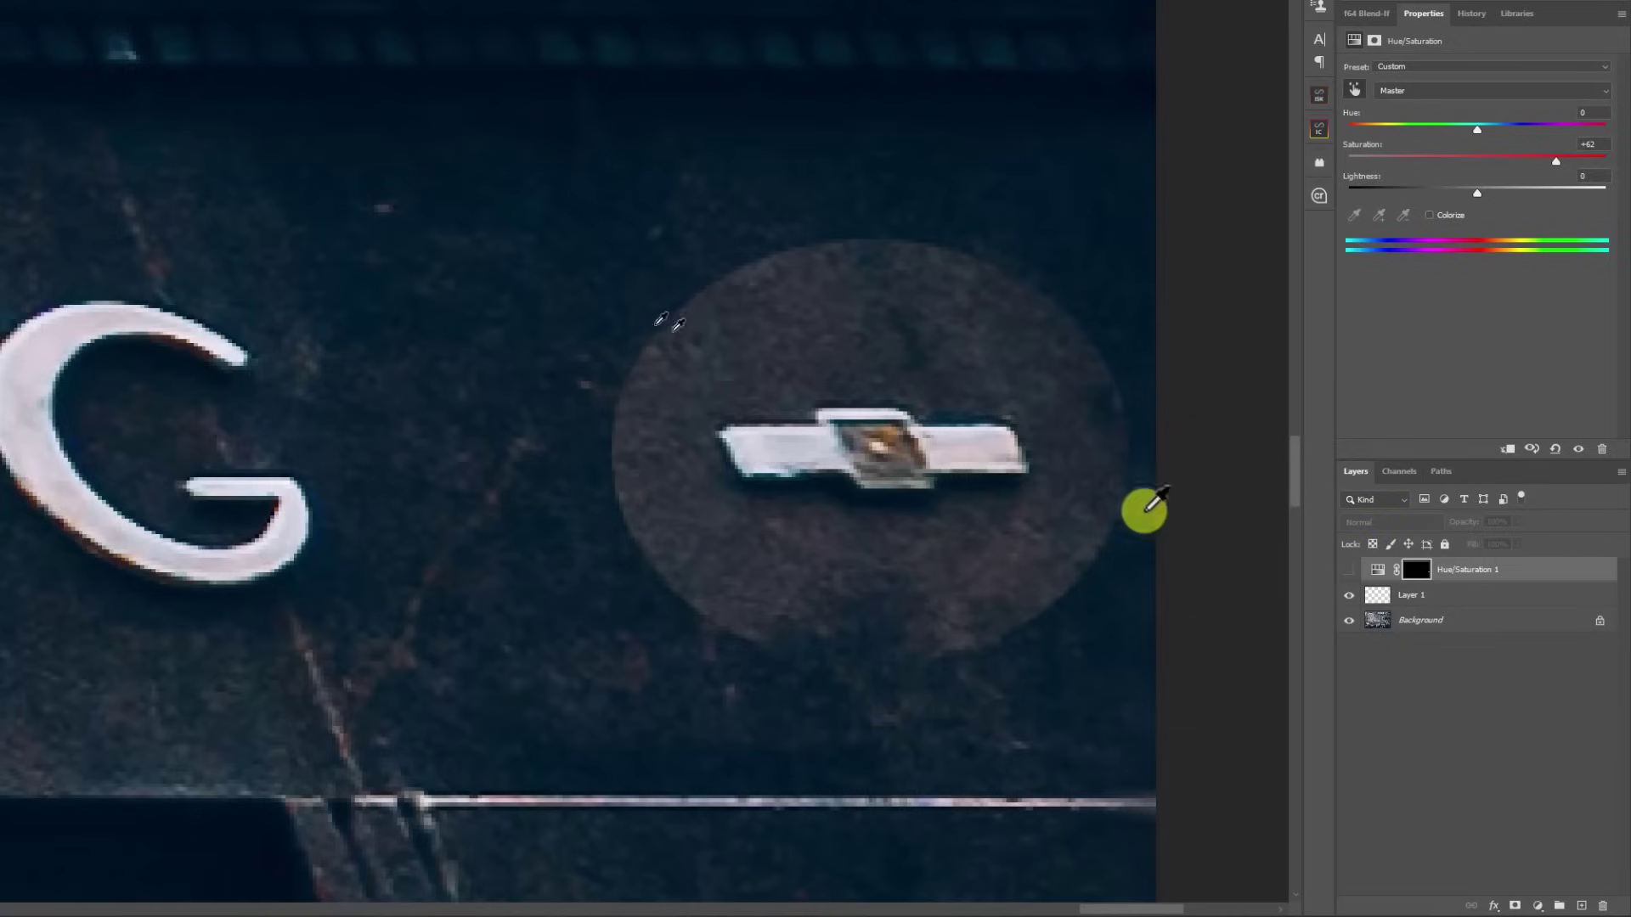
{"action": "left_click", "coordinate": [1344, 568]}
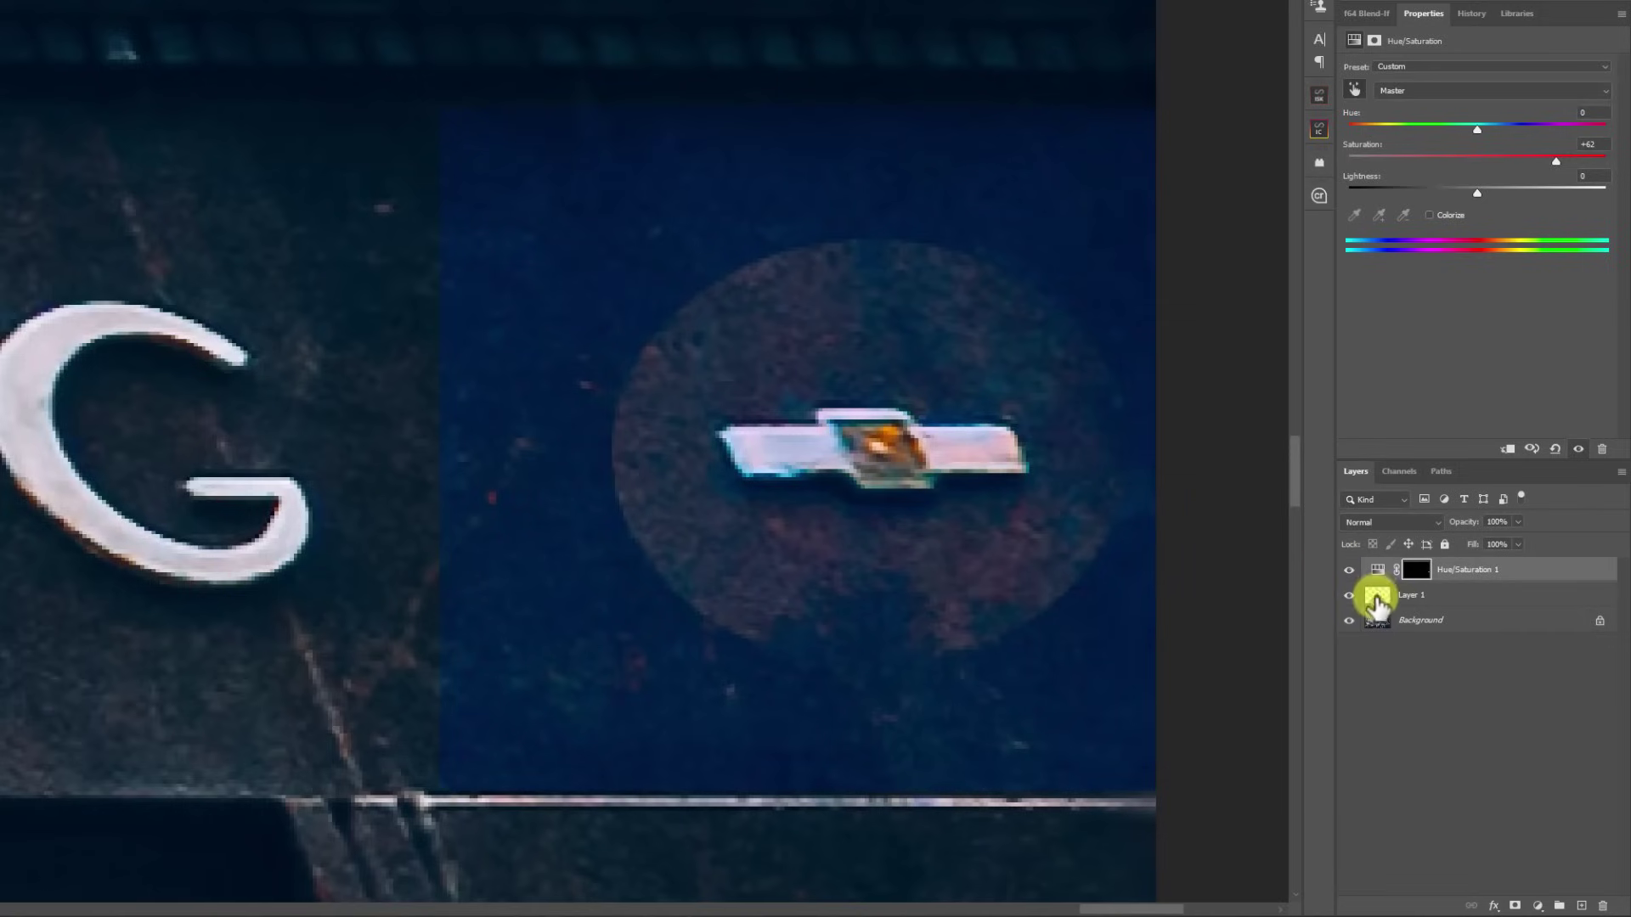
Step: Add a Curves adjustment layer directly above Layer 1 and clip it to Layer 1
{"action": "left_click", "coordinate": [1376, 594]}
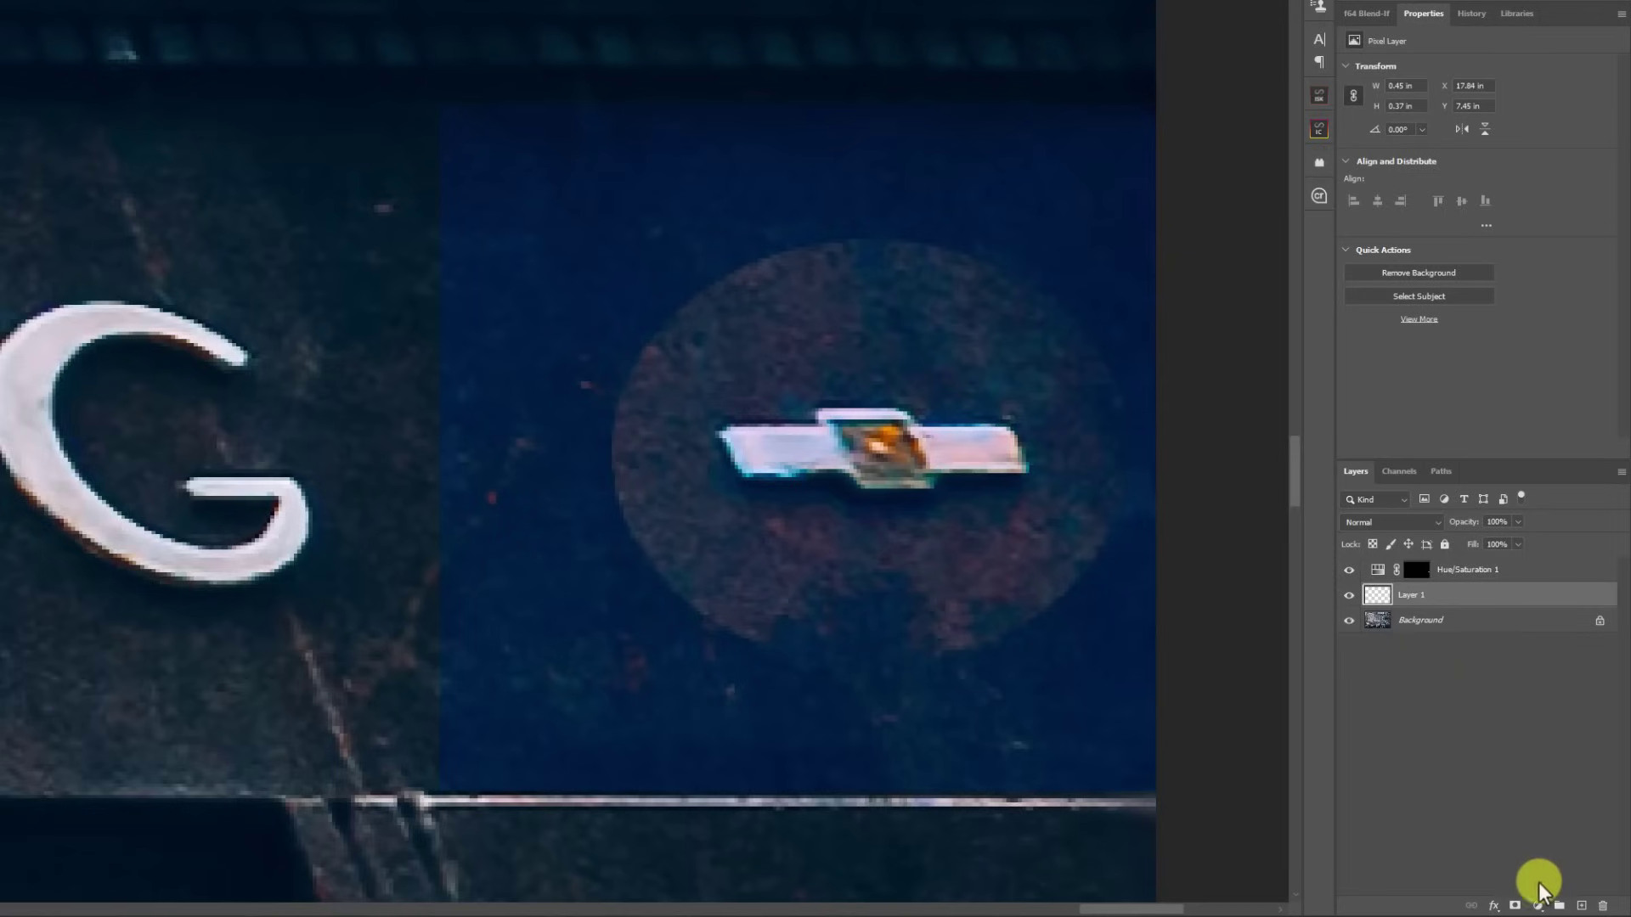
{"action": "left_click", "coordinate": [1537, 905]}
{"action": "left_click", "coordinate": [1517, 696]}
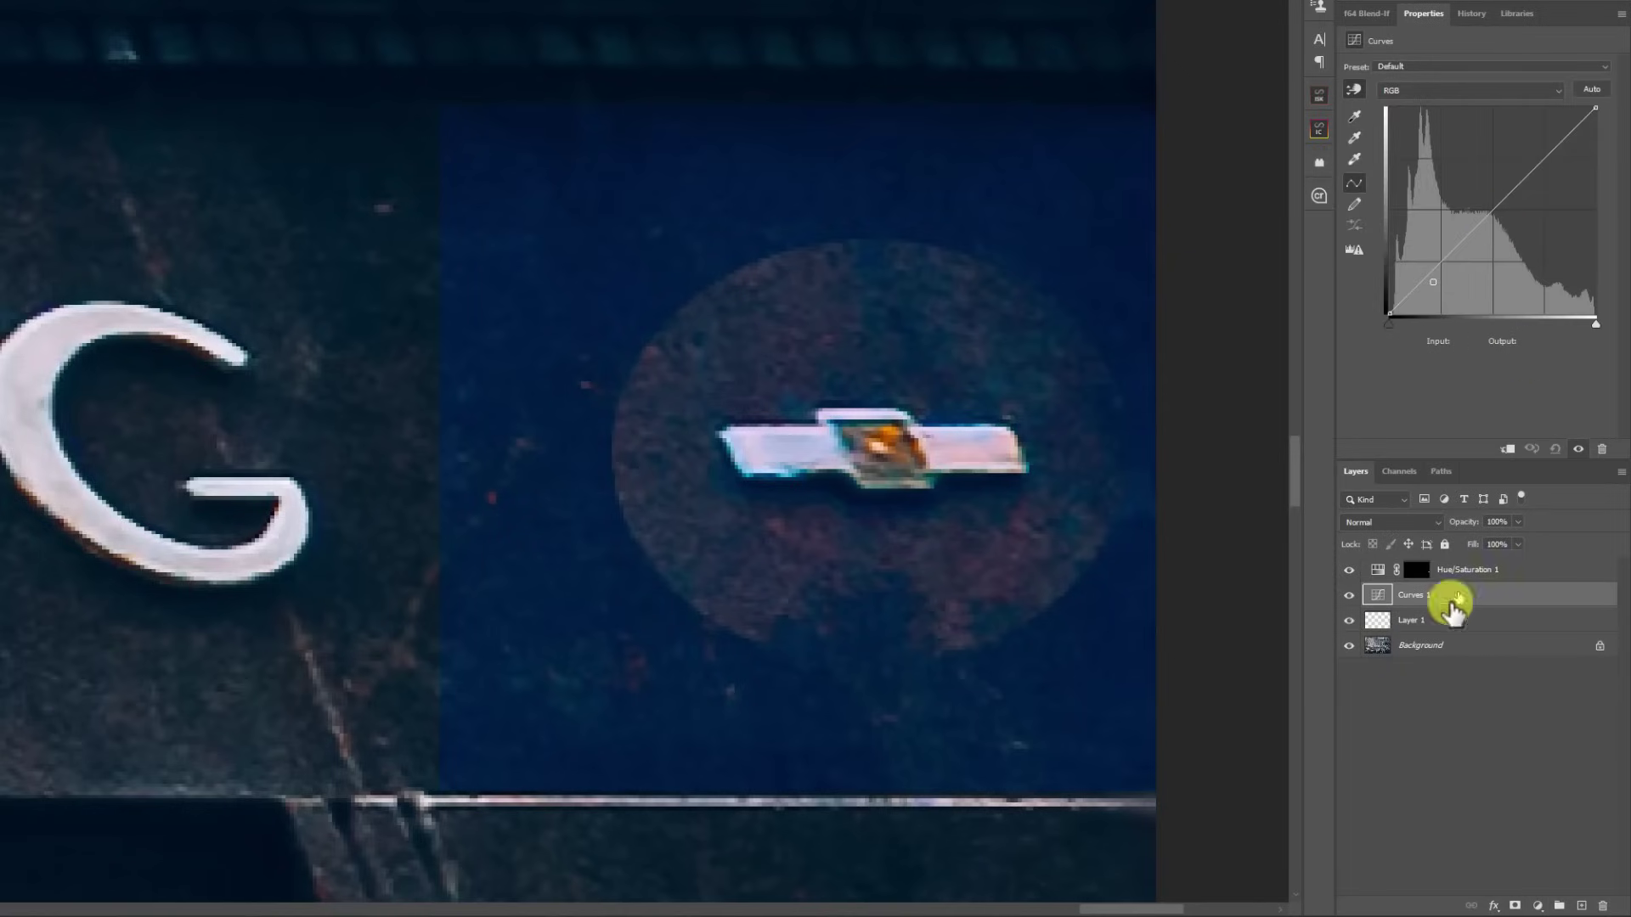
{"action": "left_click_drag", "start_coordinate": [1493, 226], "coordinate": [1477, 459]}
{"action": "key", "text": "alt"}
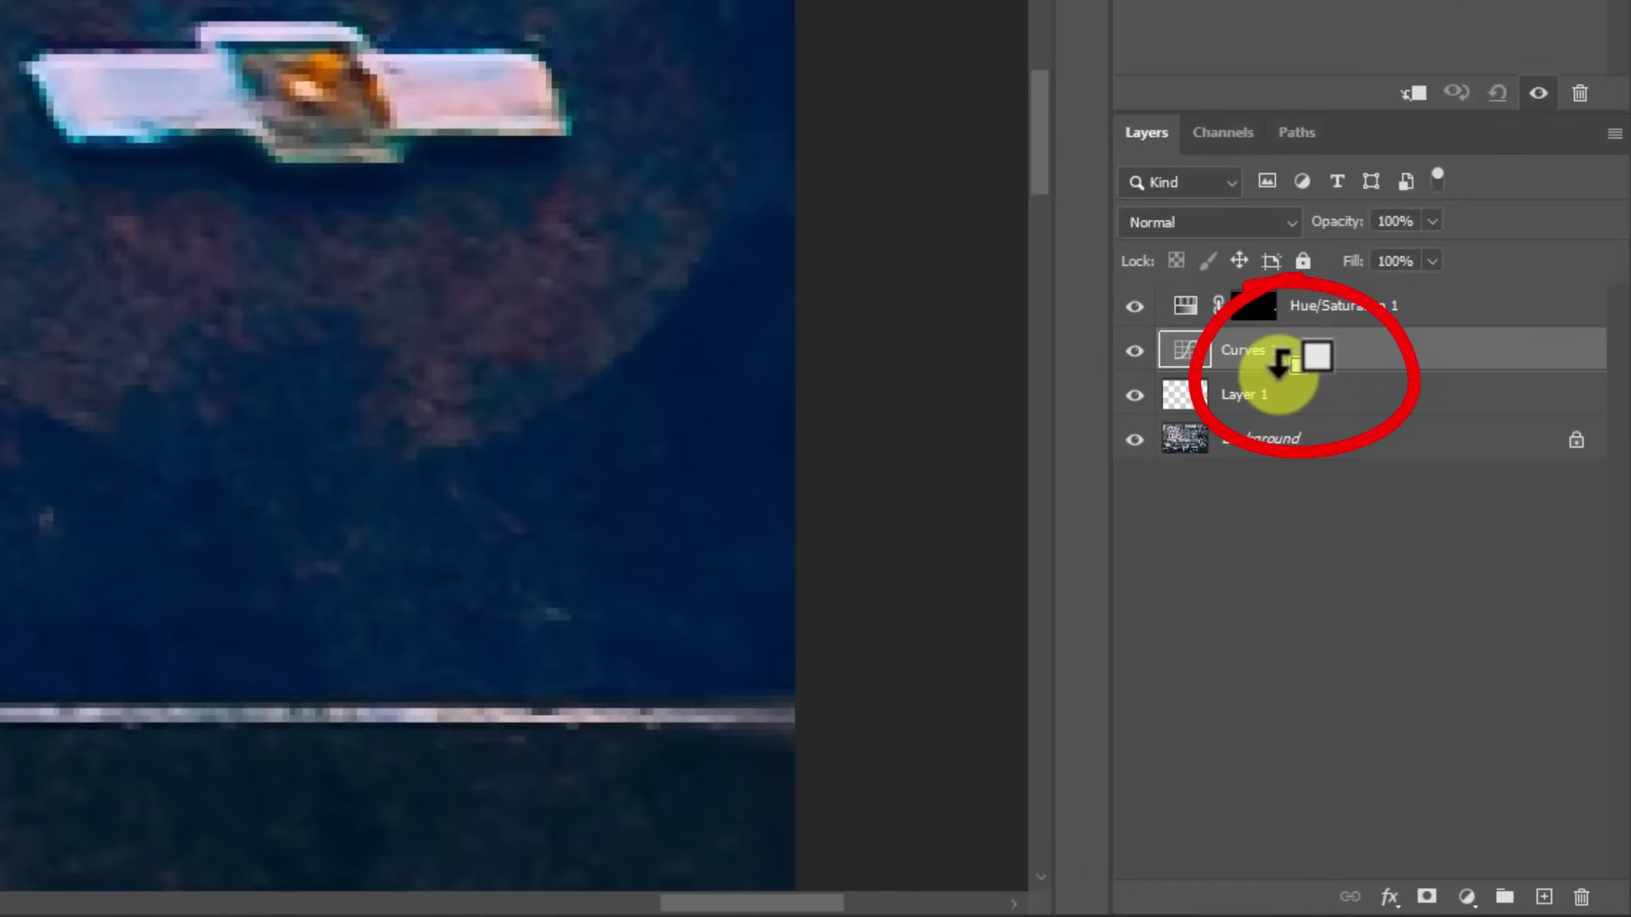
{"action": "left_click", "coordinate": [1272, 367], "text": "alt"}
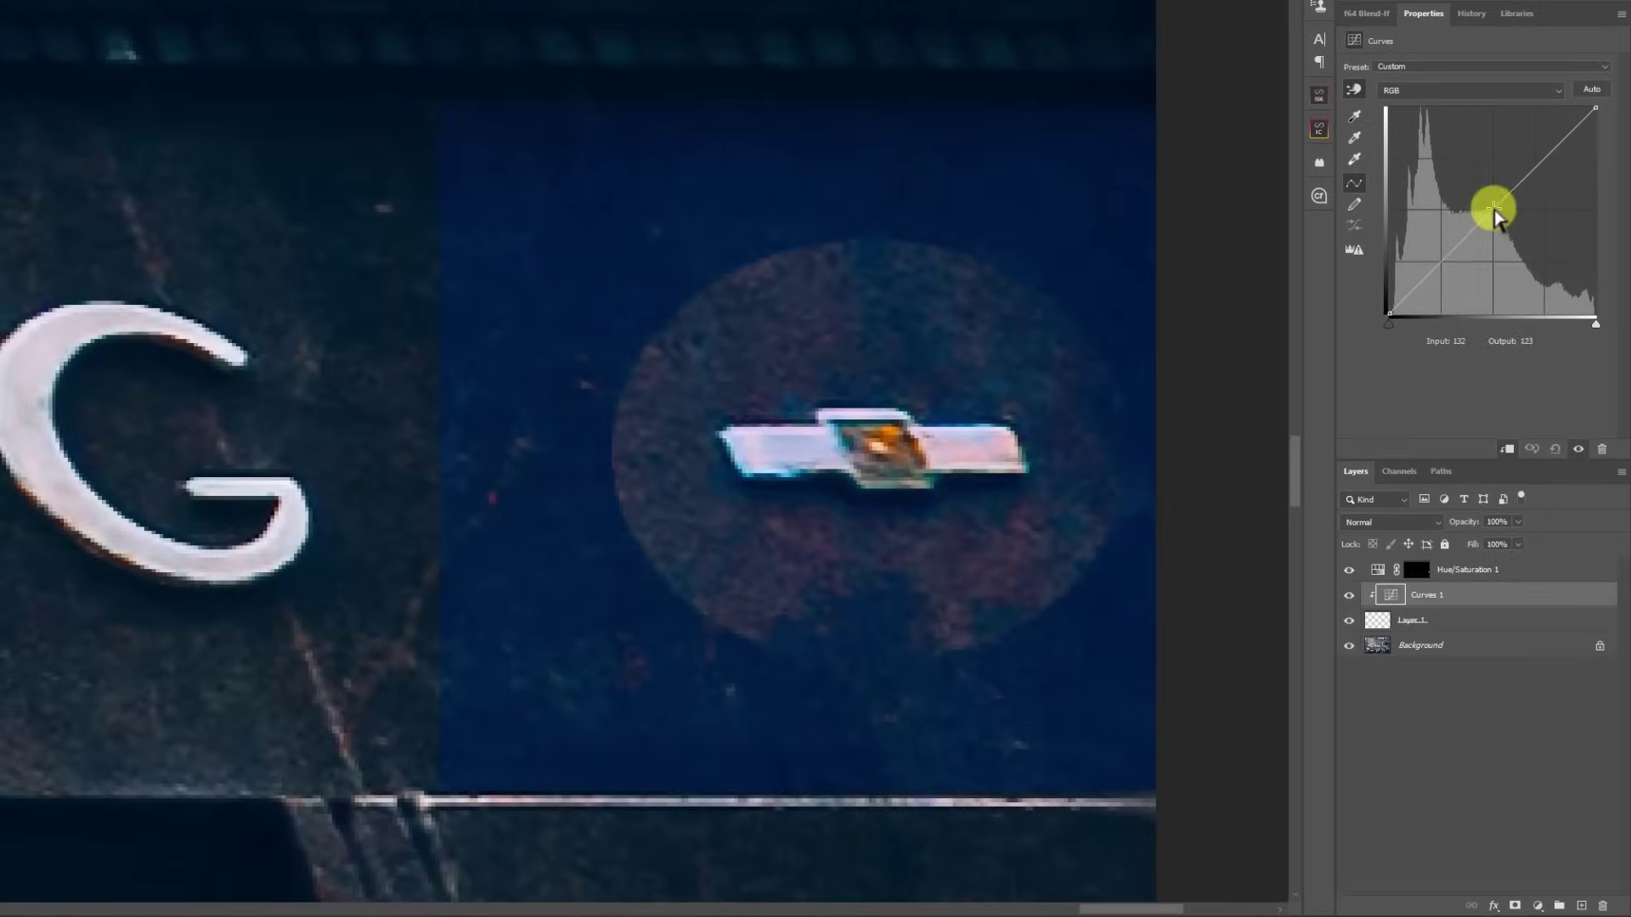
Step: Darken the emblem patch by pulling the RGB curve's midpoint to Input 137, Output 123
{"action": "mouse_move", "coordinate": [1492, 211]}
{"action": "left_mouse_down"}
{"action": "mouse_move", "coordinate": [1486, 177]}
{"action": "mouse_move", "coordinate": [1494, 212]}
{"action": "left_mouse_up"}
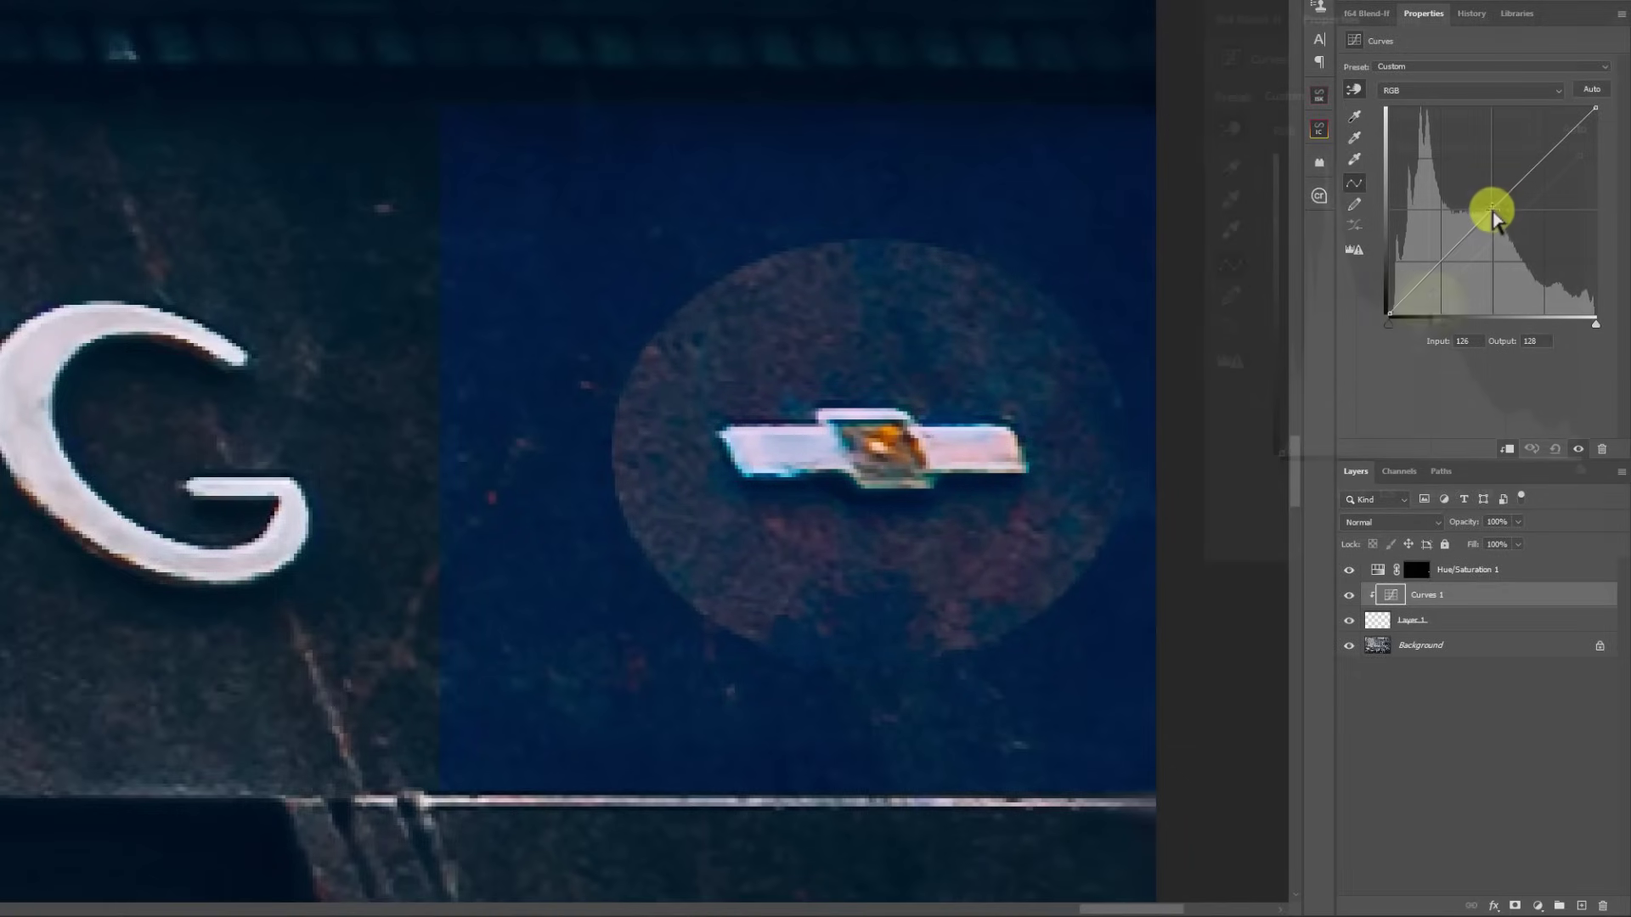
{"action": "mouse_move", "coordinate": [1437, 305]}
{"action": "left_mouse_down"}
{"action": "mouse_move", "coordinate": [1419, 298]}
{"action": "mouse_move", "coordinate": [1442, 310]}
{"action": "left_mouse_up"}
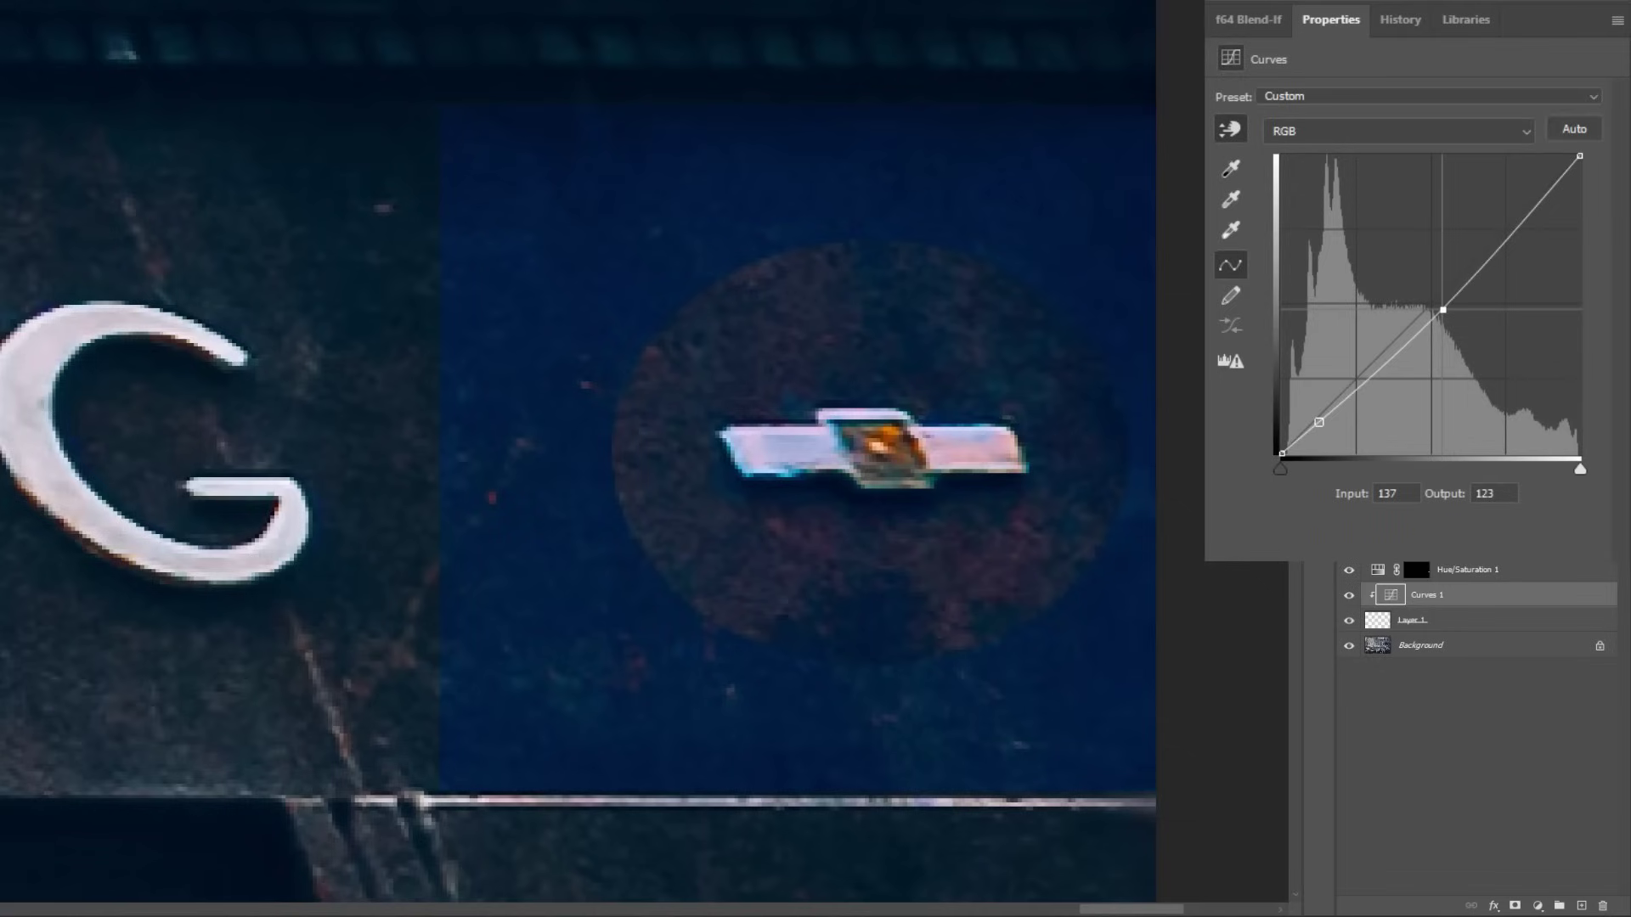
Step: Check the patch without Hue/Saturation, show that layer again and raise the Blue curve's black point to Output 10
{"action": "left_click", "coordinate": [1369, 134]}
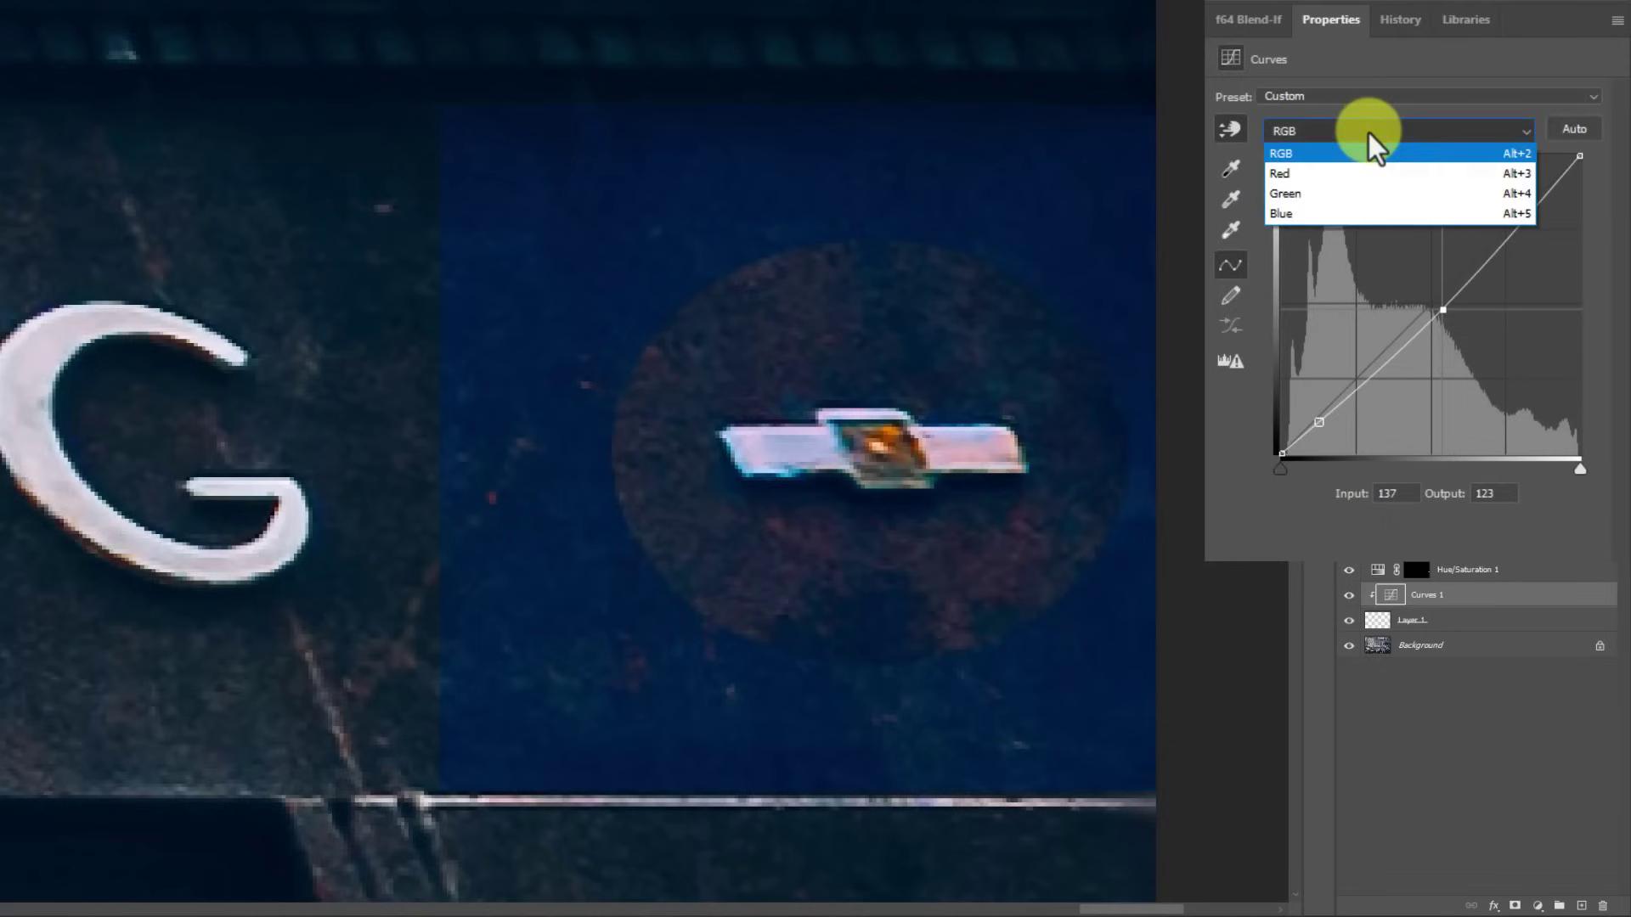
{"action": "left_click", "coordinate": [1309, 214]}
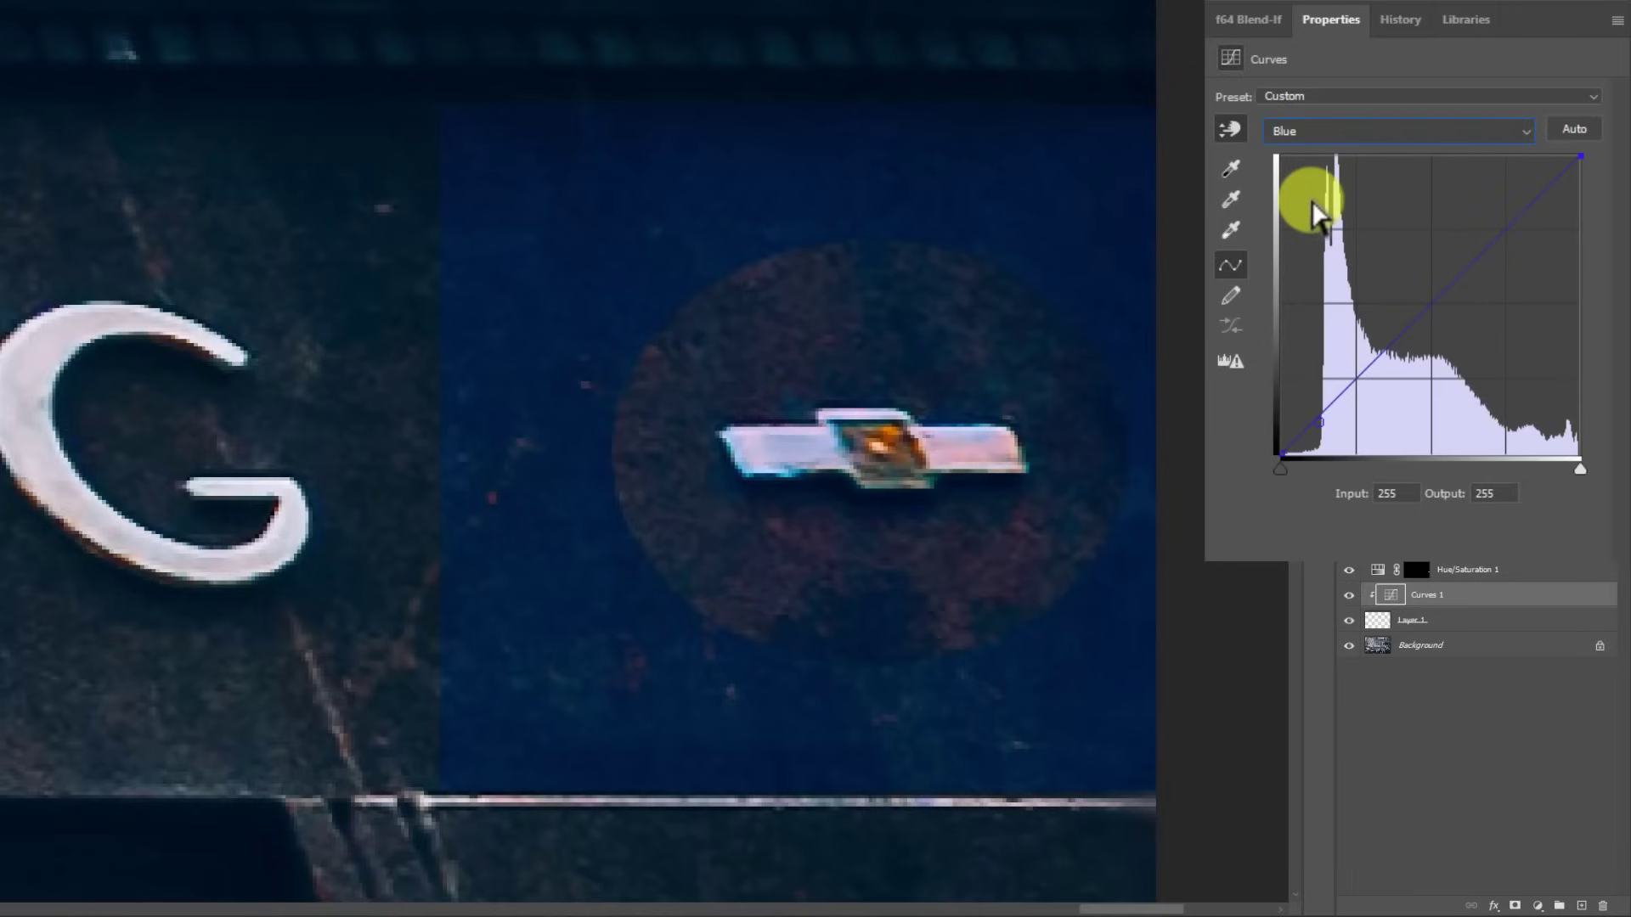
{"action": "left_click", "coordinate": [1350, 571]}
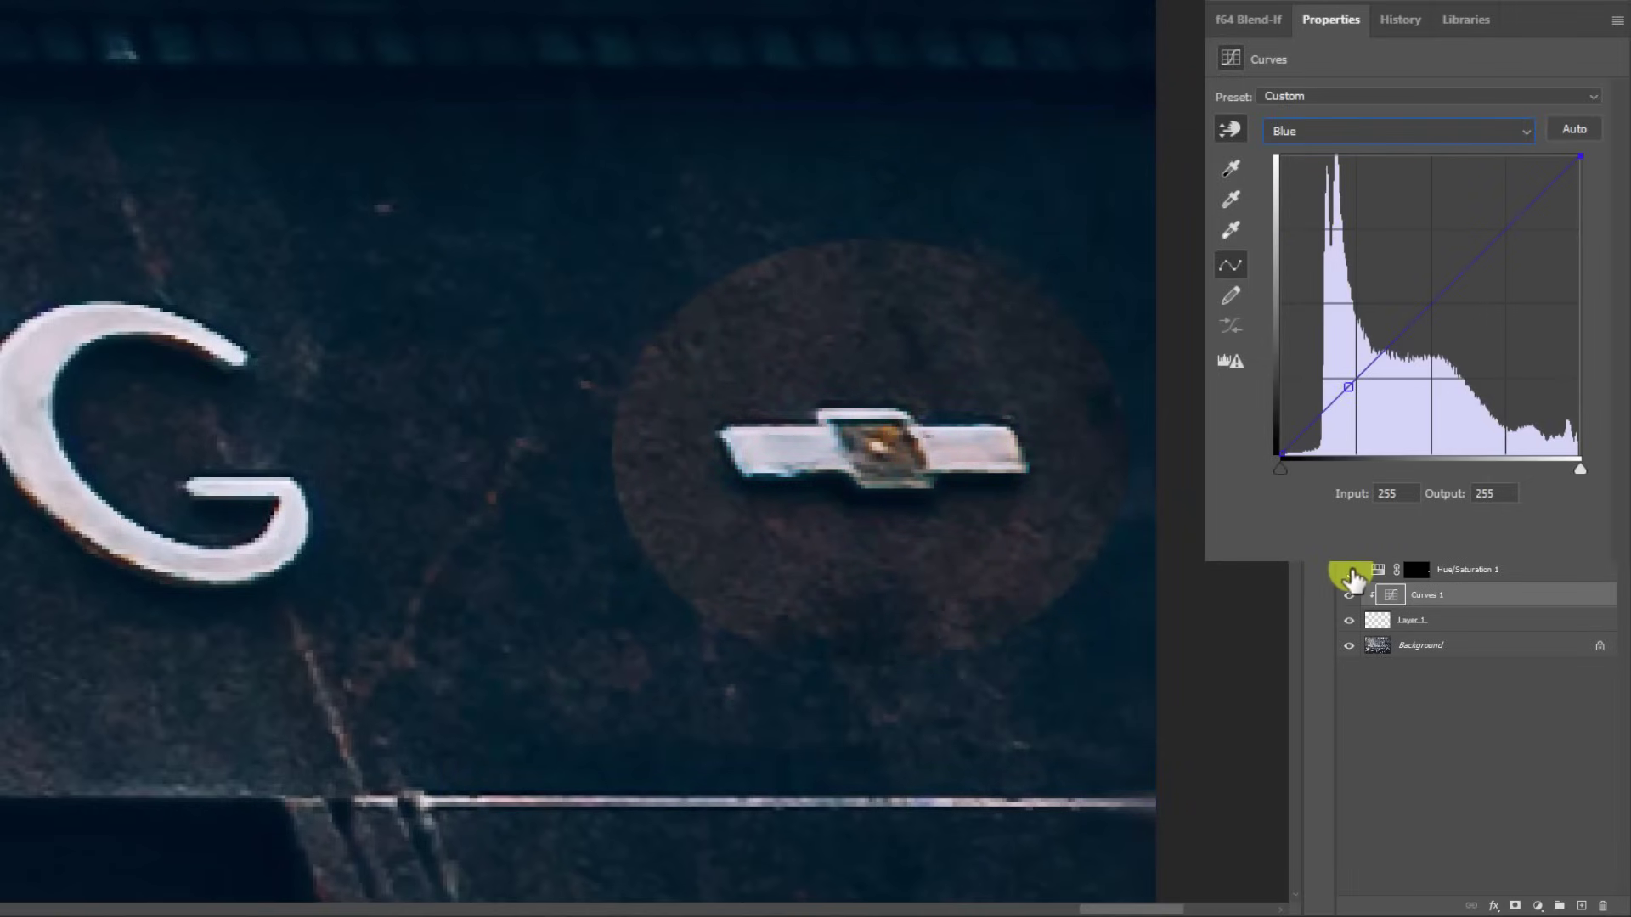
{"action": "left_click", "coordinate": [1350, 572]}
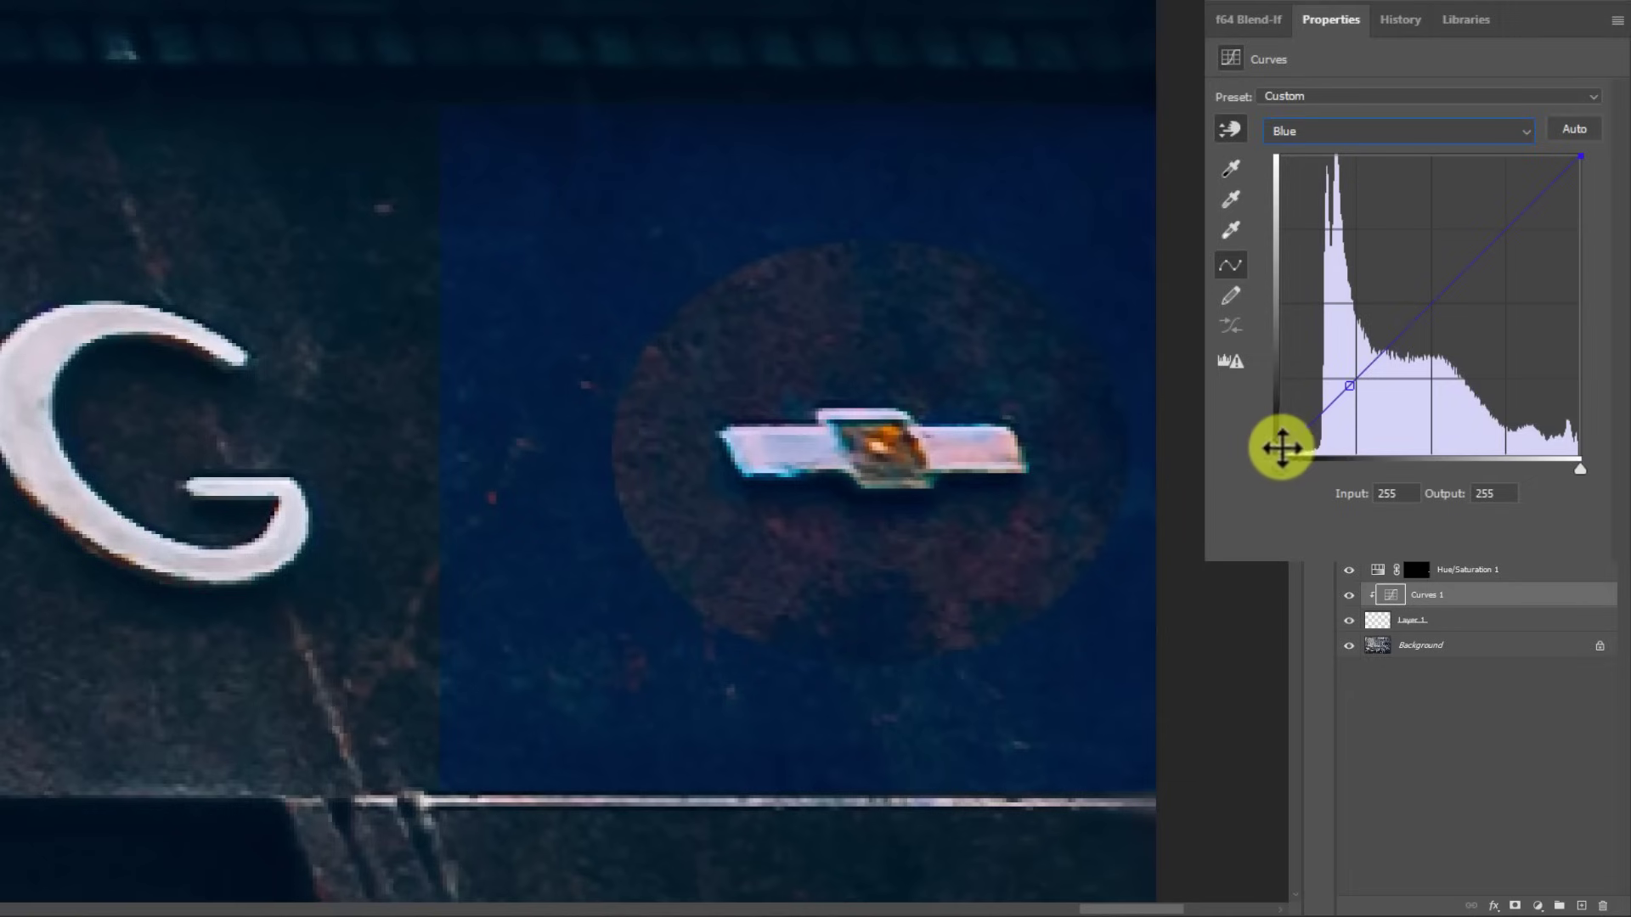
{"action": "mouse_move", "coordinate": [1281, 447]}
{"action": "left_mouse_down"}
{"action": "mouse_move", "coordinate": [1318, 456]}
{"action": "mouse_move", "coordinate": [1283, 465]}
{"action": "mouse_move", "coordinate": [1271, 445]}
{"action": "left_mouse_up"}
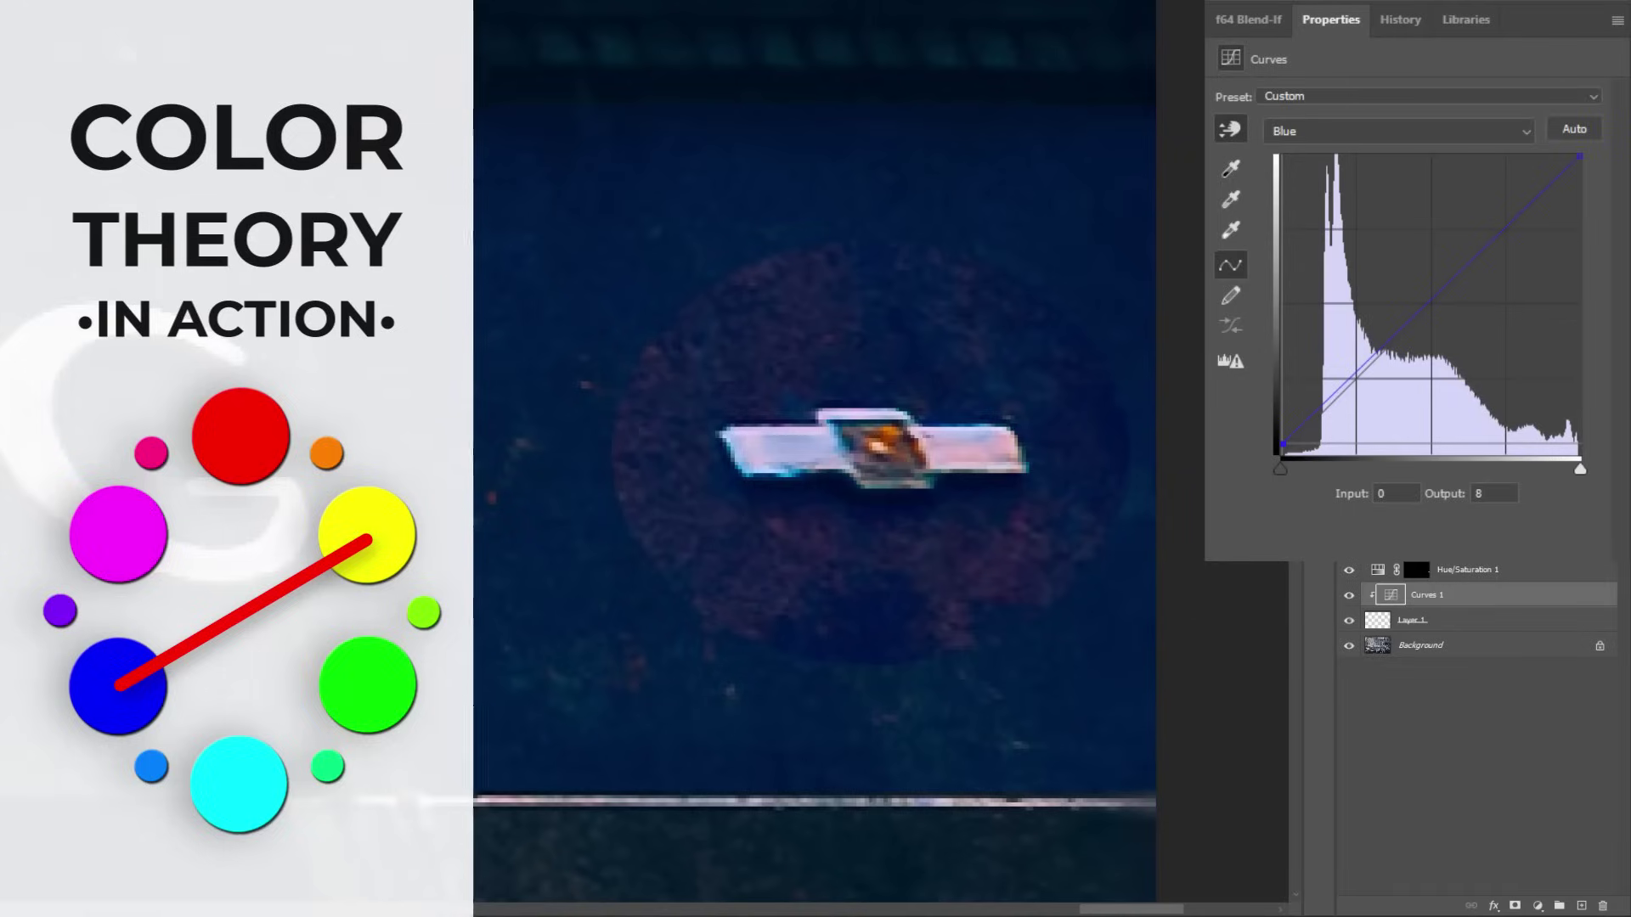
{"action": "mouse_move", "coordinate": [1281, 444]}
{"action": "left_mouse_down"}
{"action": "mouse_move", "coordinate": [1274, 426]}
{"action": "mouse_move", "coordinate": [1265, 439]}
{"action": "left_mouse_up"}
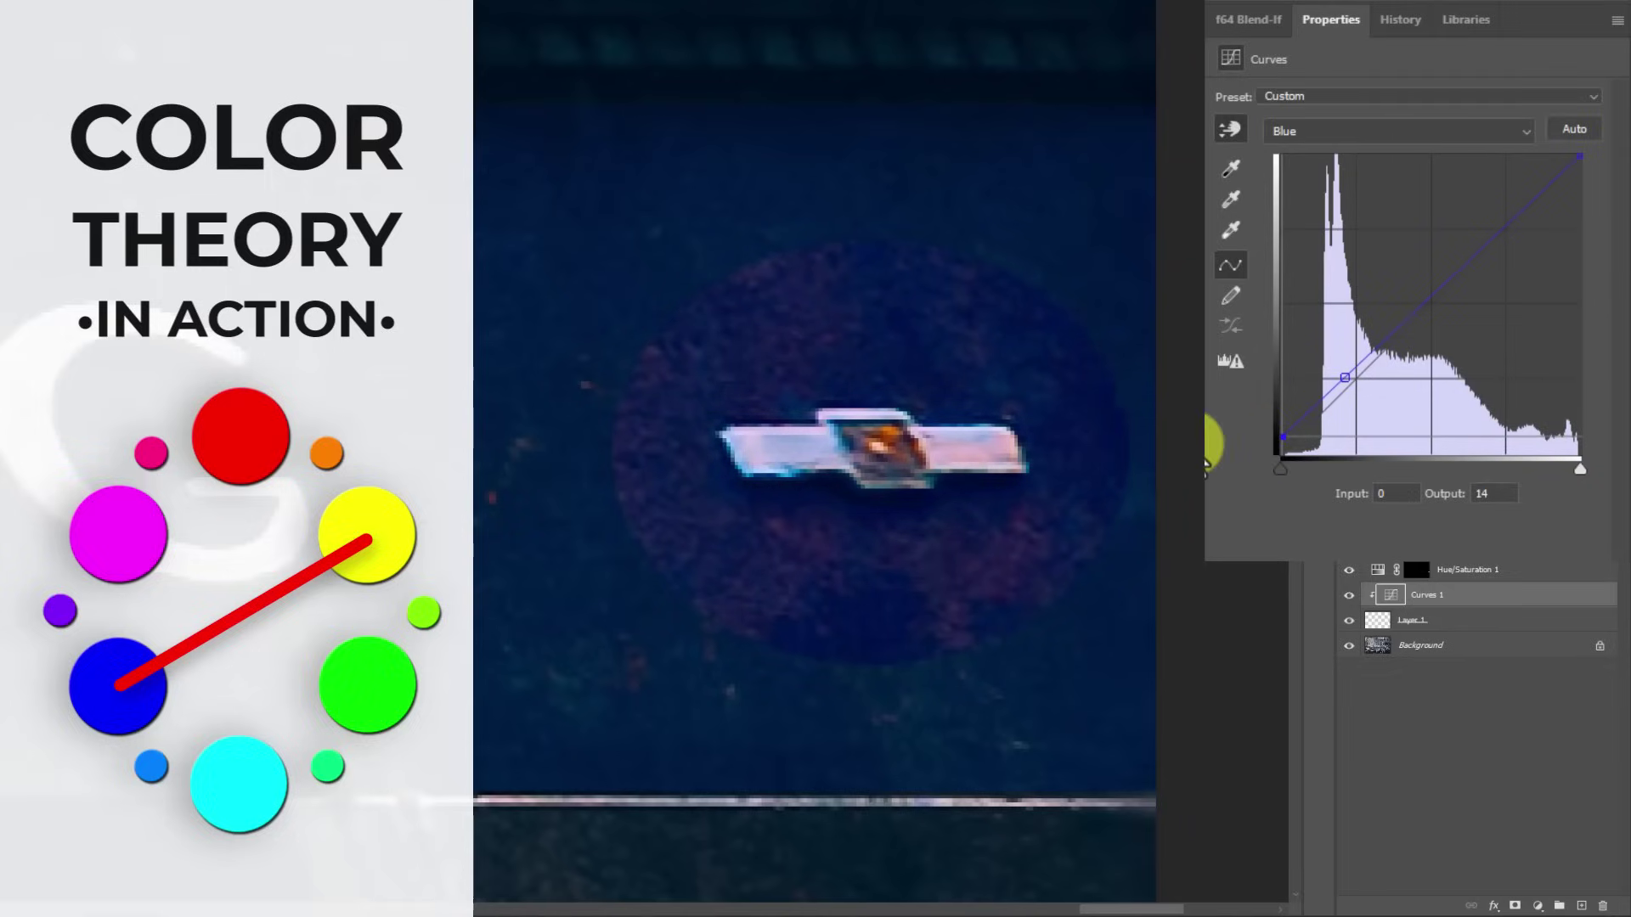
{"action": "left_click", "coordinate": [864, 492]}
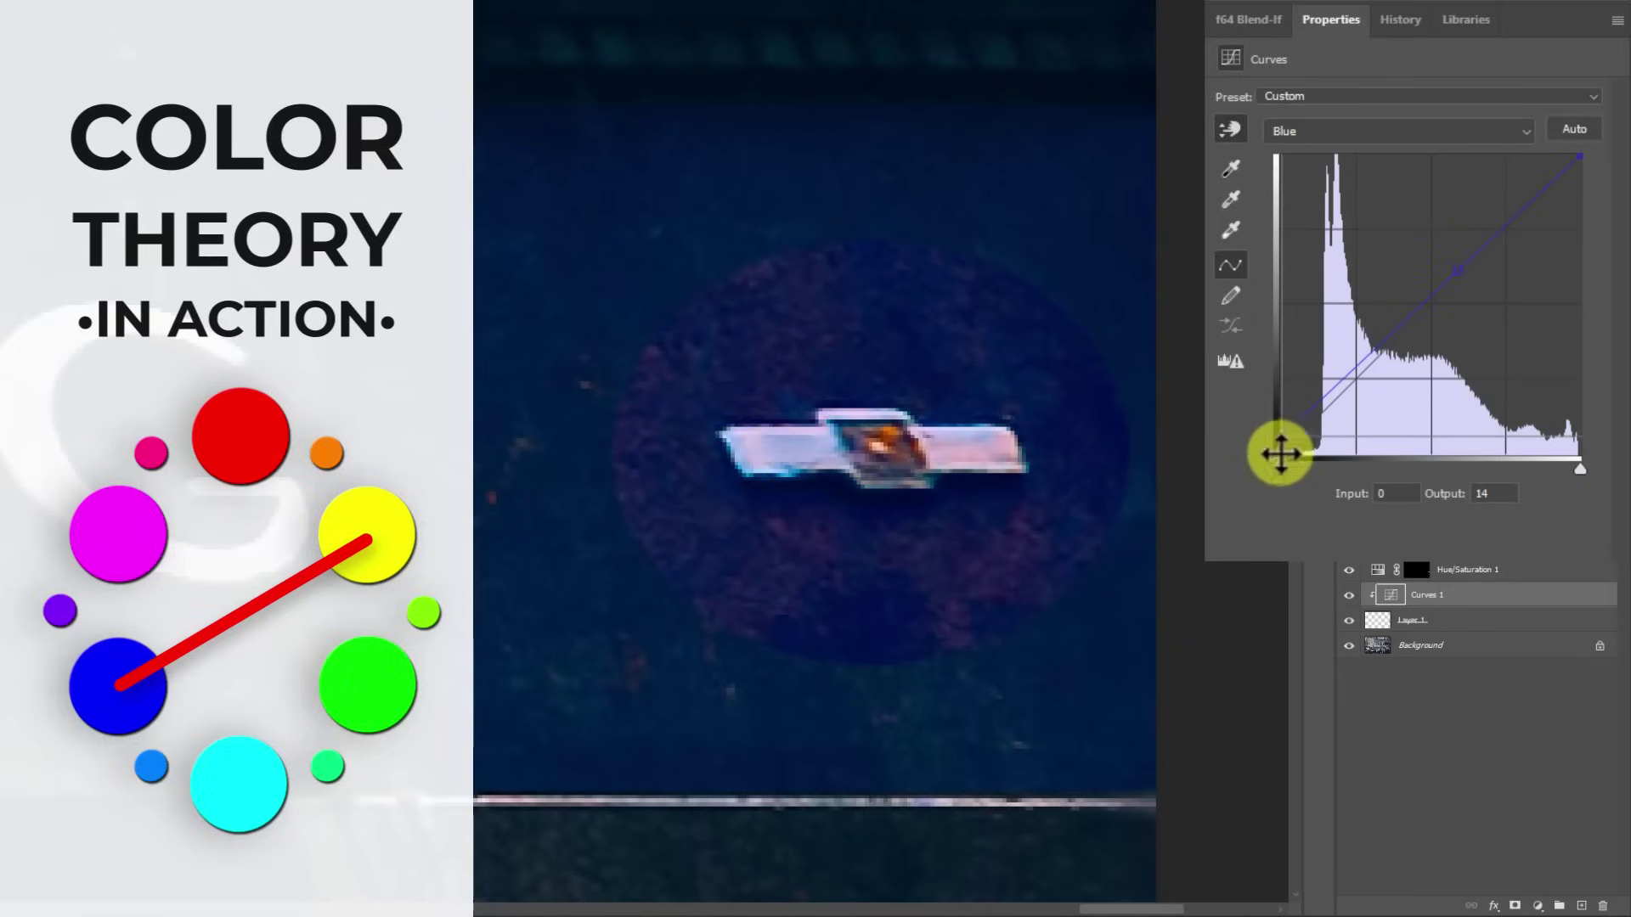
{"action": "left_click_drag", "start_coordinate": [1281, 435], "coordinate": [1282, 442]}
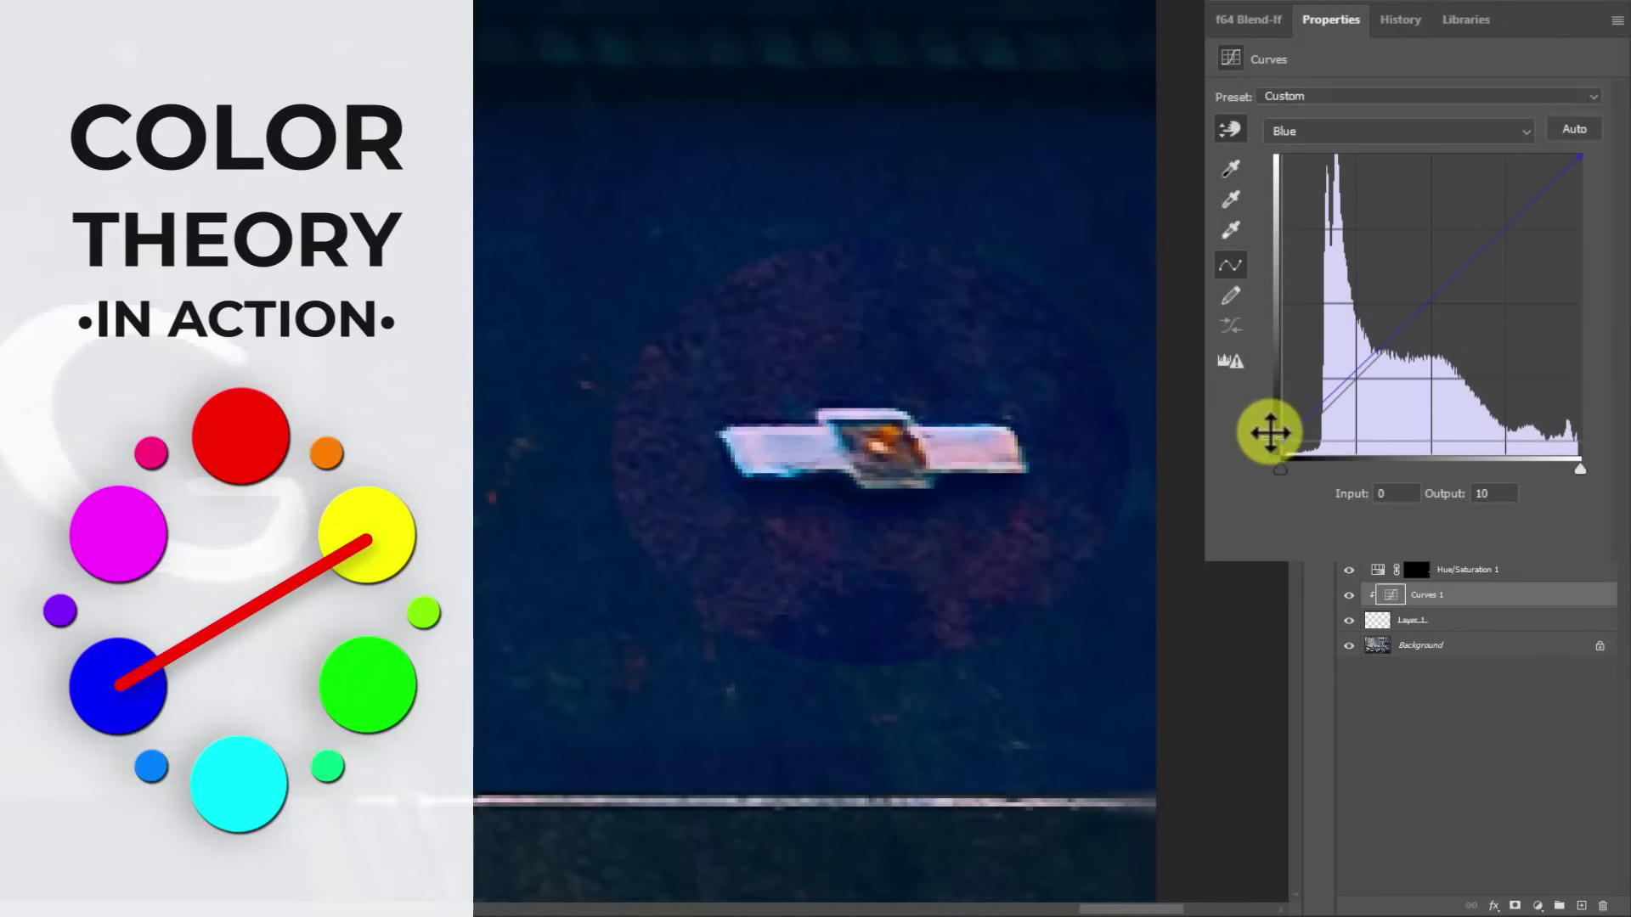
Step: Reduce red in the patch's shadows by moving the Red curve's black point to Input 7, Output 0
{"action": "left_click", "coordinate": [1328, 133]}
{"action": "left_click", "coordinate": [1317, 174]}
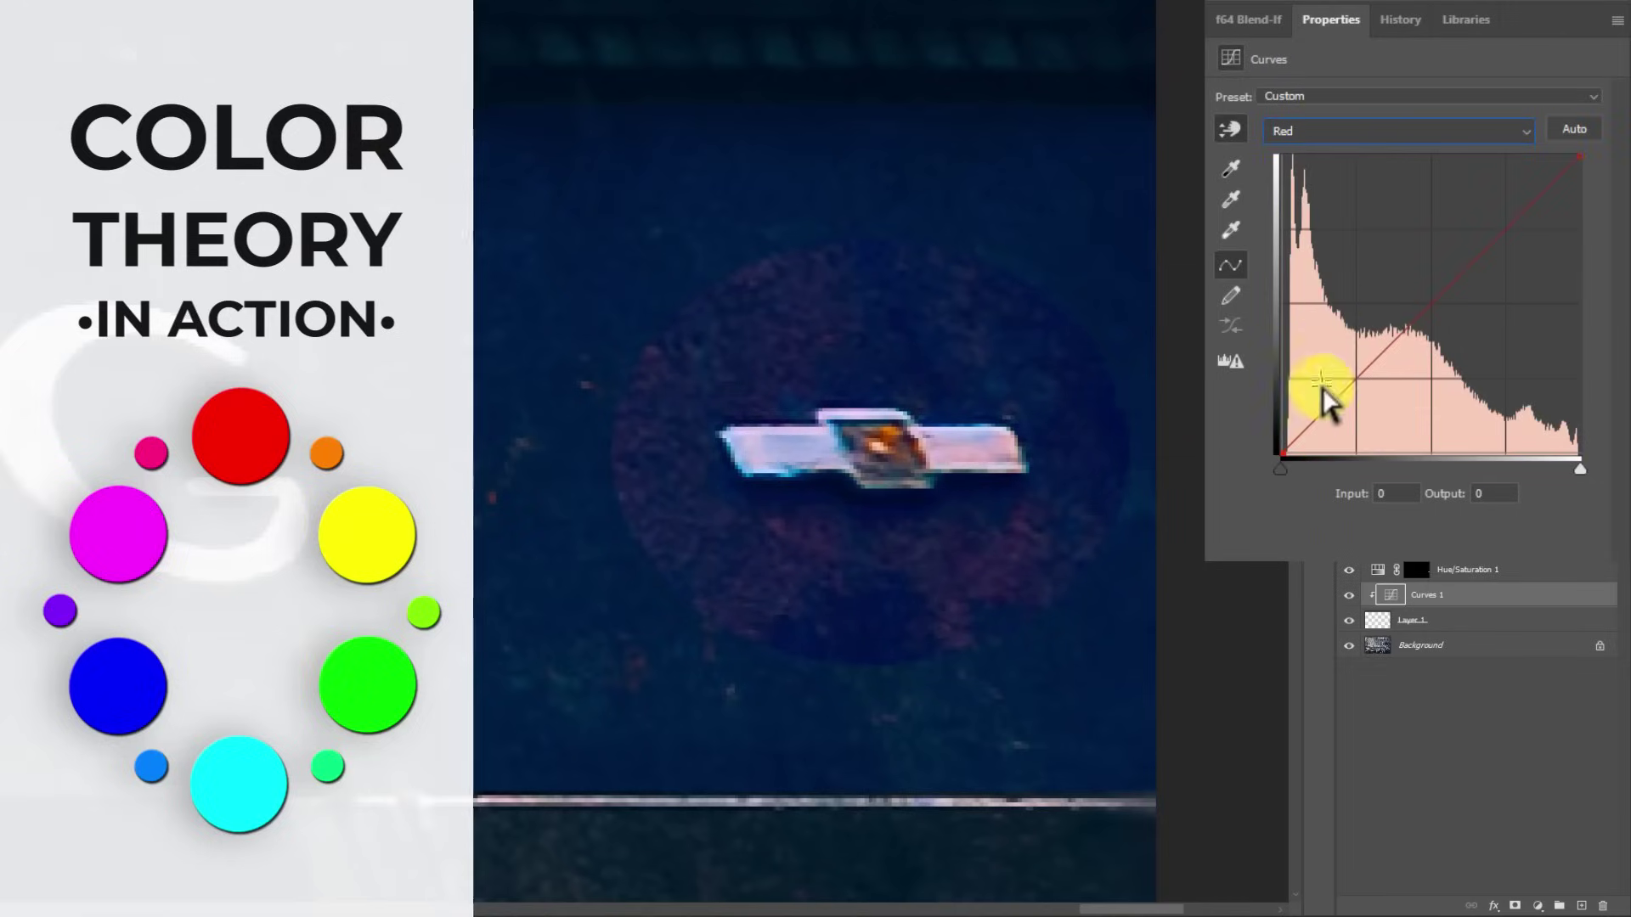
{"action": "mouse_move", "coordinate": [1291, 457]}
{"action": "left_mouse_down"}
{"action": "mouse_move", "coordinate": [1267, 419]}
{"action": "mouse_move", "coordinate": [1270, 476]}
{"action": "mouse_move", "coordinate": [1281, 451]}
{"action": "mouse_move", "coordinate": [1297, 459]}
{"action": "left_mouse_up"}
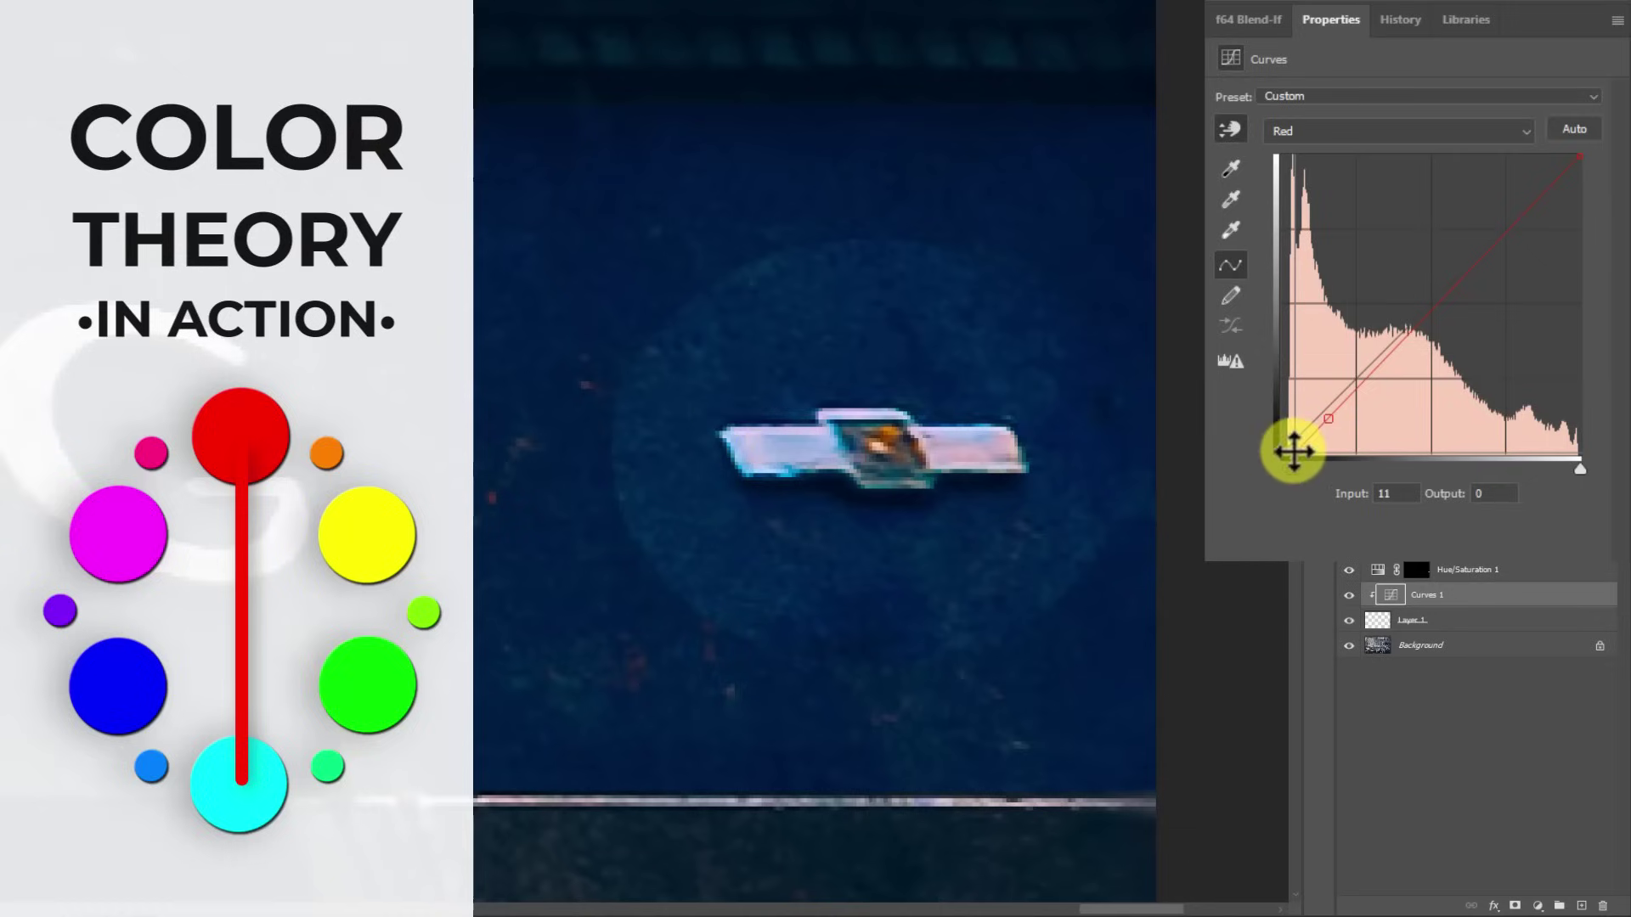
{"action": "mouse_move", "coordinate": [1292, 448]}
{"action": "left_mouse_down"}
{"action": "mouse_move", "coordinate": [1336, 462]}
{"action": "mouse_move", "coordinate": [1292, 467]}
{"action": "left_mouse_up"}
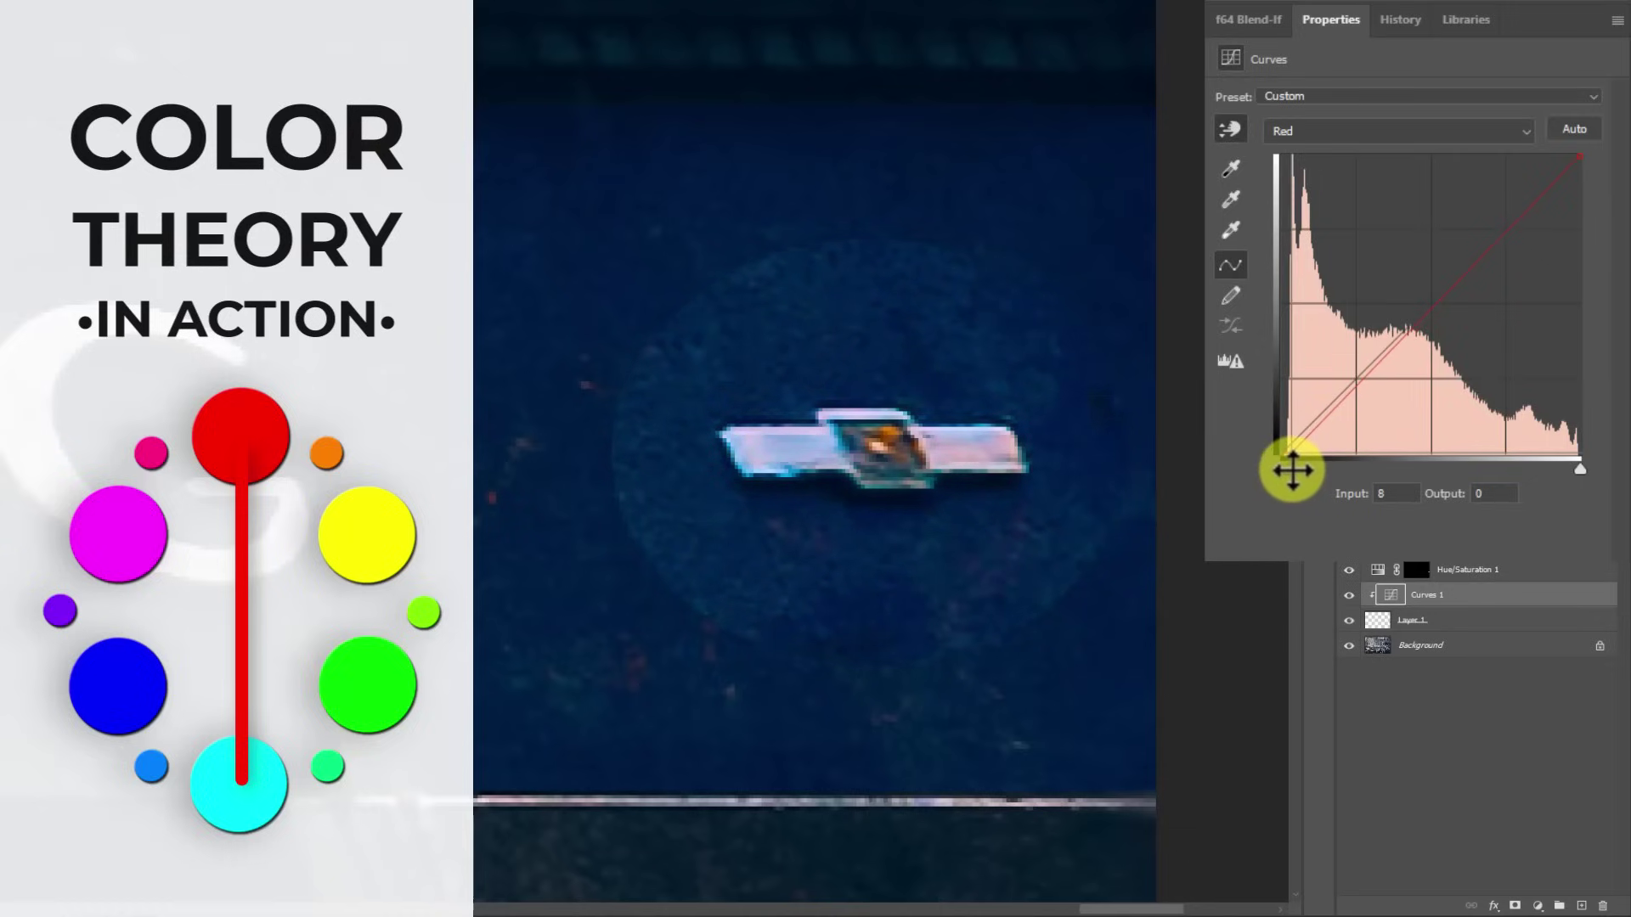
Step: Adjust the Green curve's black point to Input 1, Output 0
{"action": "left_click", "coordinate": [1342, 132]}
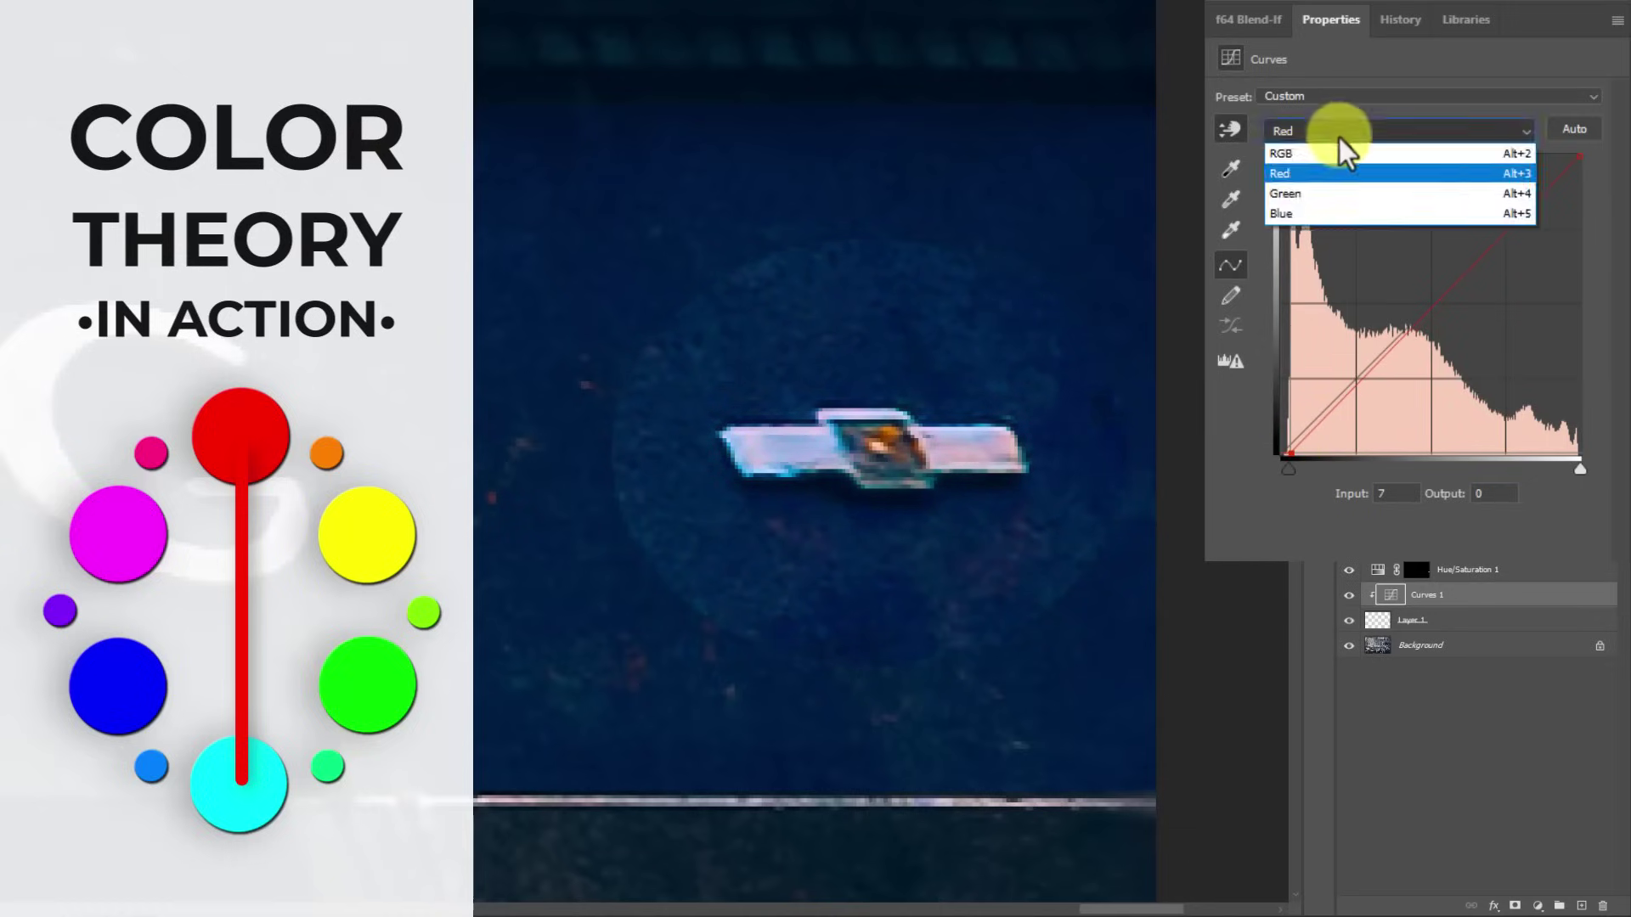
{"action": "left_click", "coordinate": [1322, 193]}
{"action": "mouse_move", "coordinate": [1291, 448]}
{"action": "left_mouse_down"}
{"action": "mouse_move", "coordinate": [1266, 425]}
{"action": "mouse_move", "coordinate": [1278, 451]}
{"action": "left_mouse_up"}
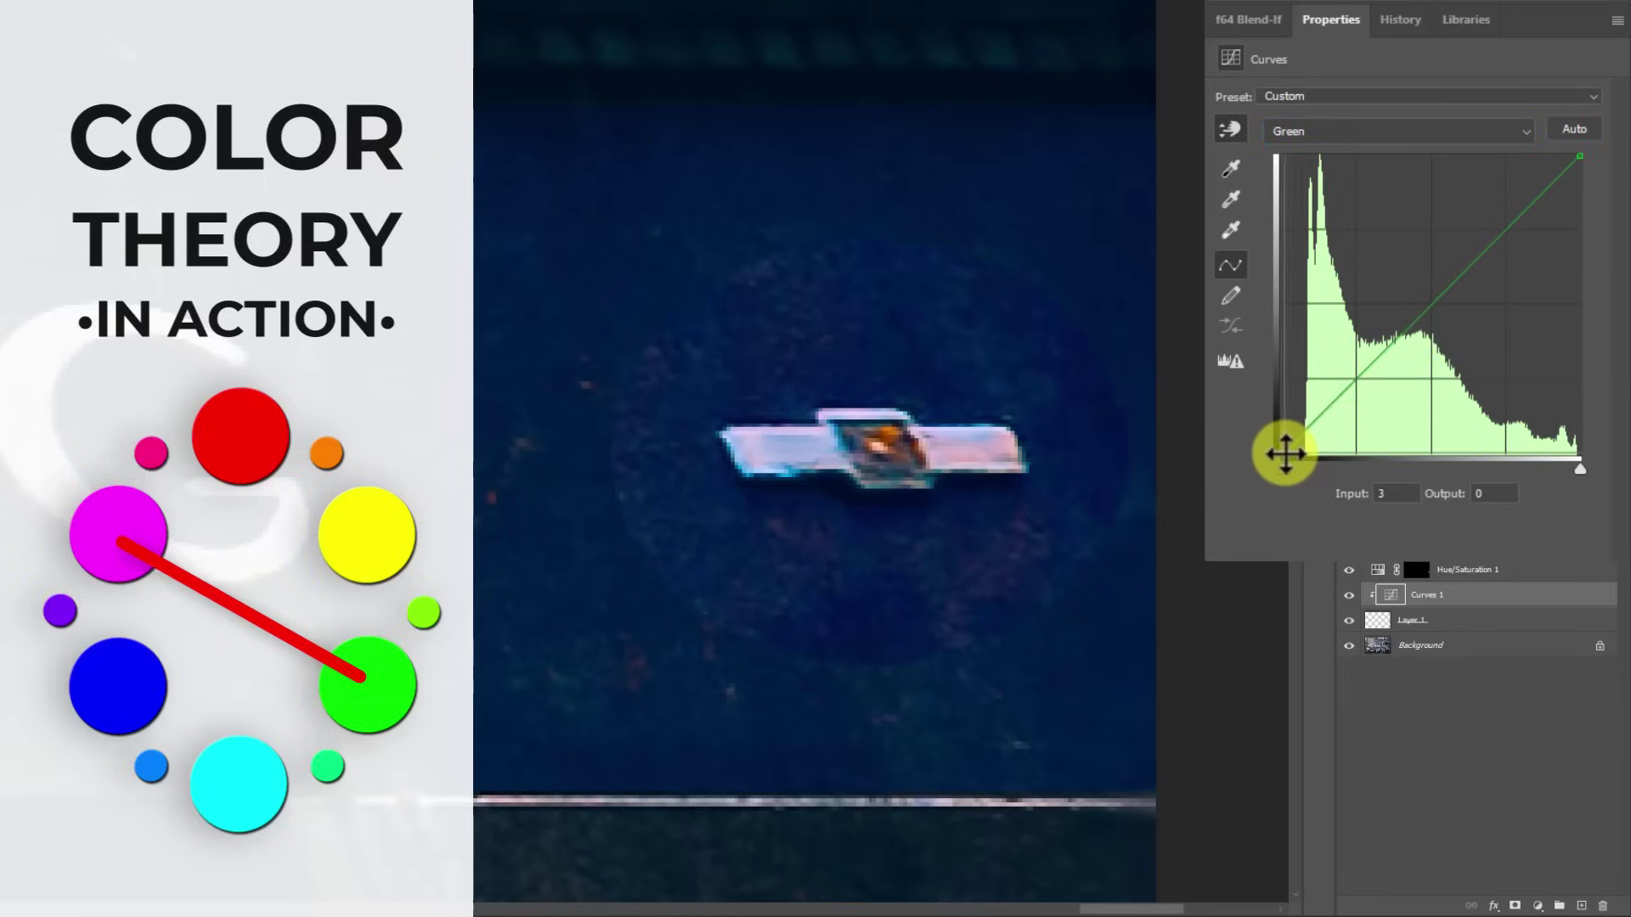
{"action": "left_click_drag", "start_coordinate": [1282, 456], "coordinate": [1282, 459]}
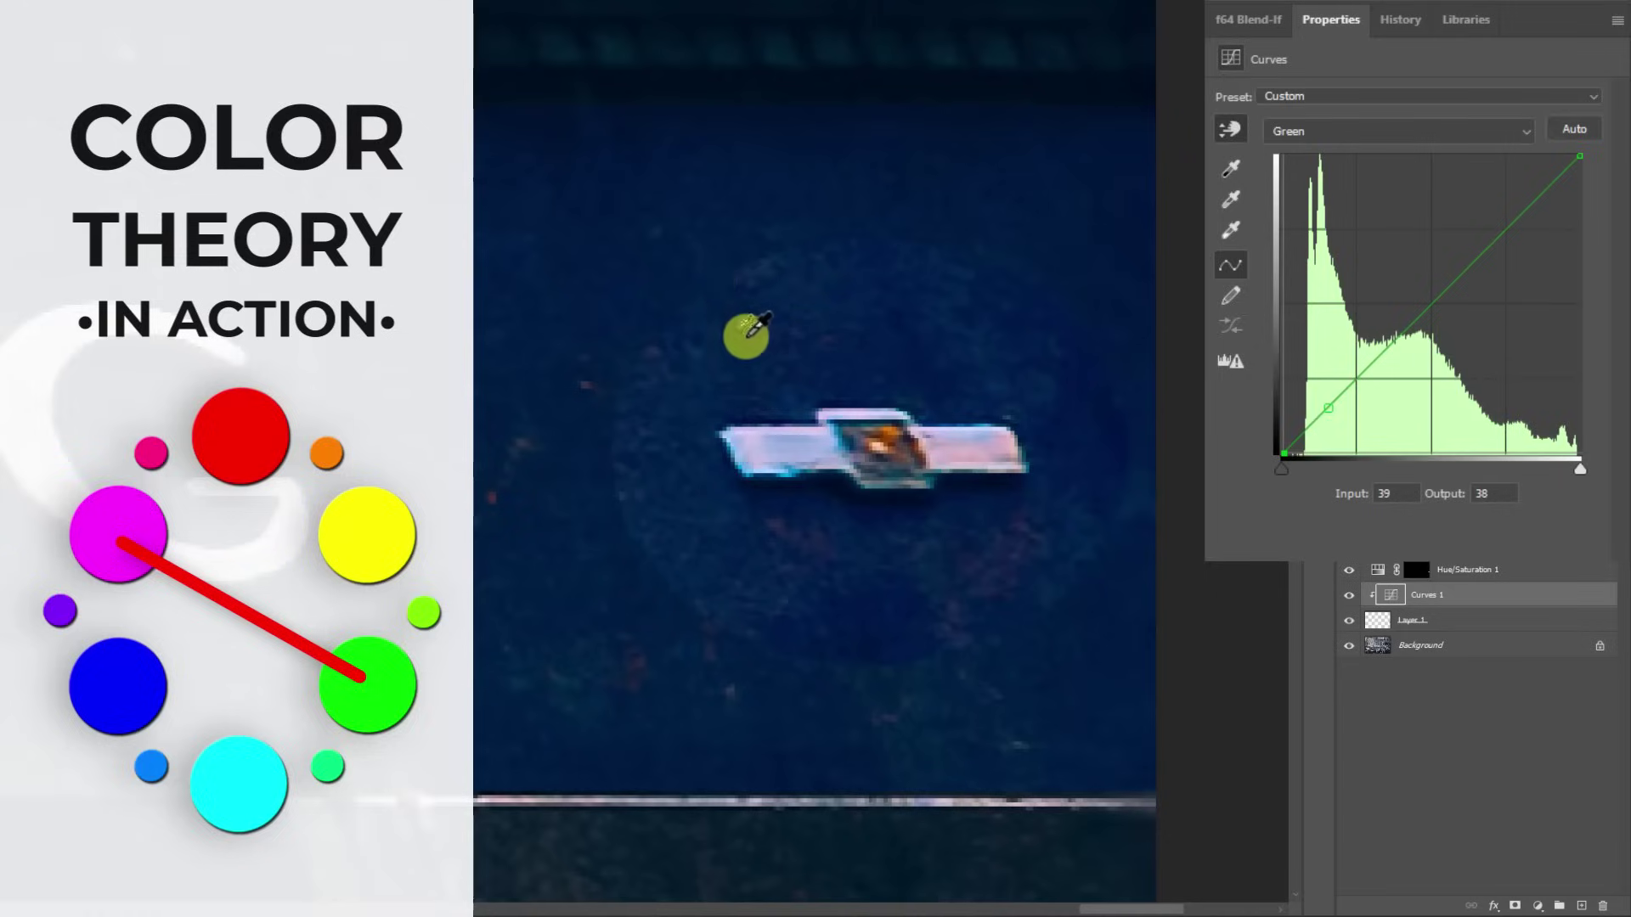
Step: Lower the Blue curve's black point to Output 8 and fine-tune the Red curve's black point
{"action": "left_click", "coordinate": [1283, 129]}
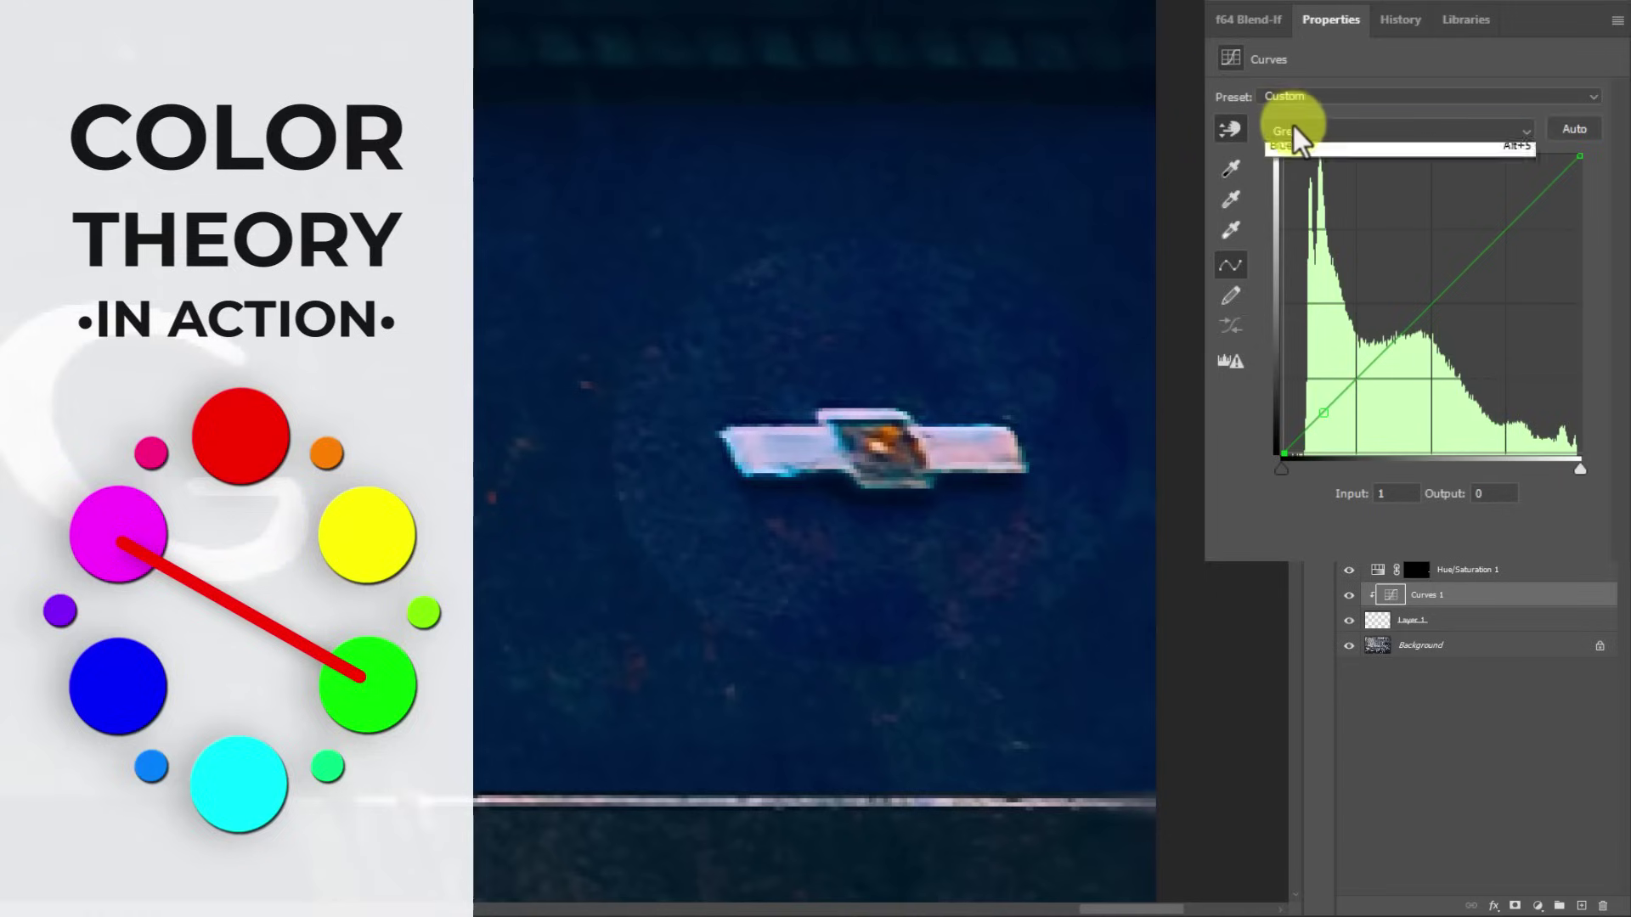
{"action": "left_click", "coordinate": [1284, 202]}
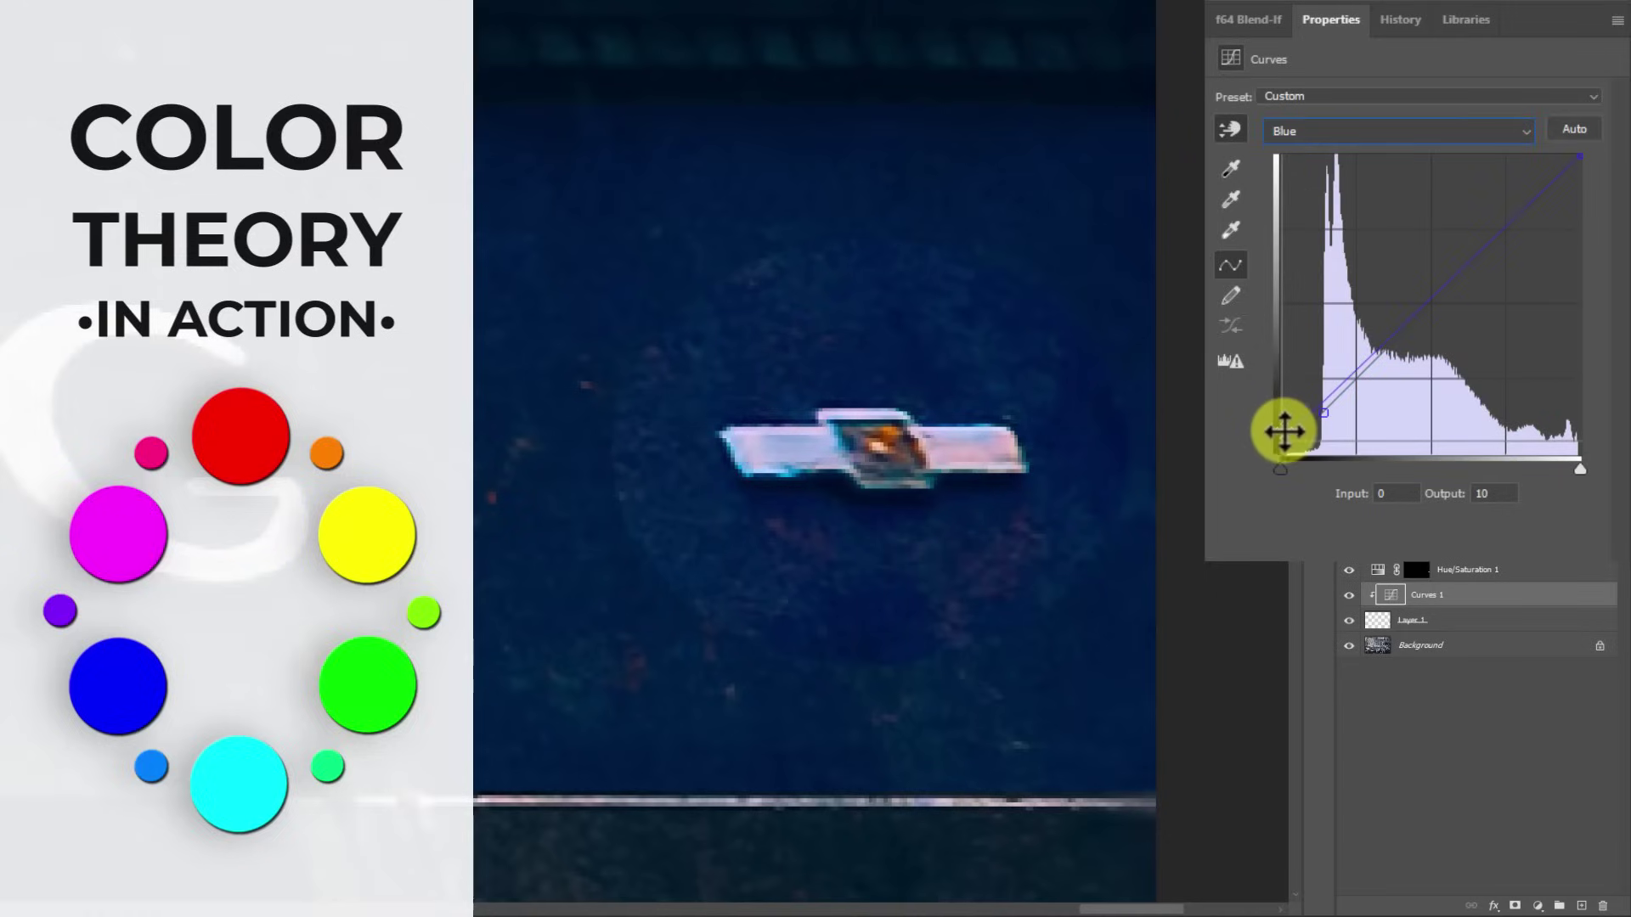
{"action": "left_click_drag", "start_coordinate": [1282, 435], "coordinate": [1272, 438]}
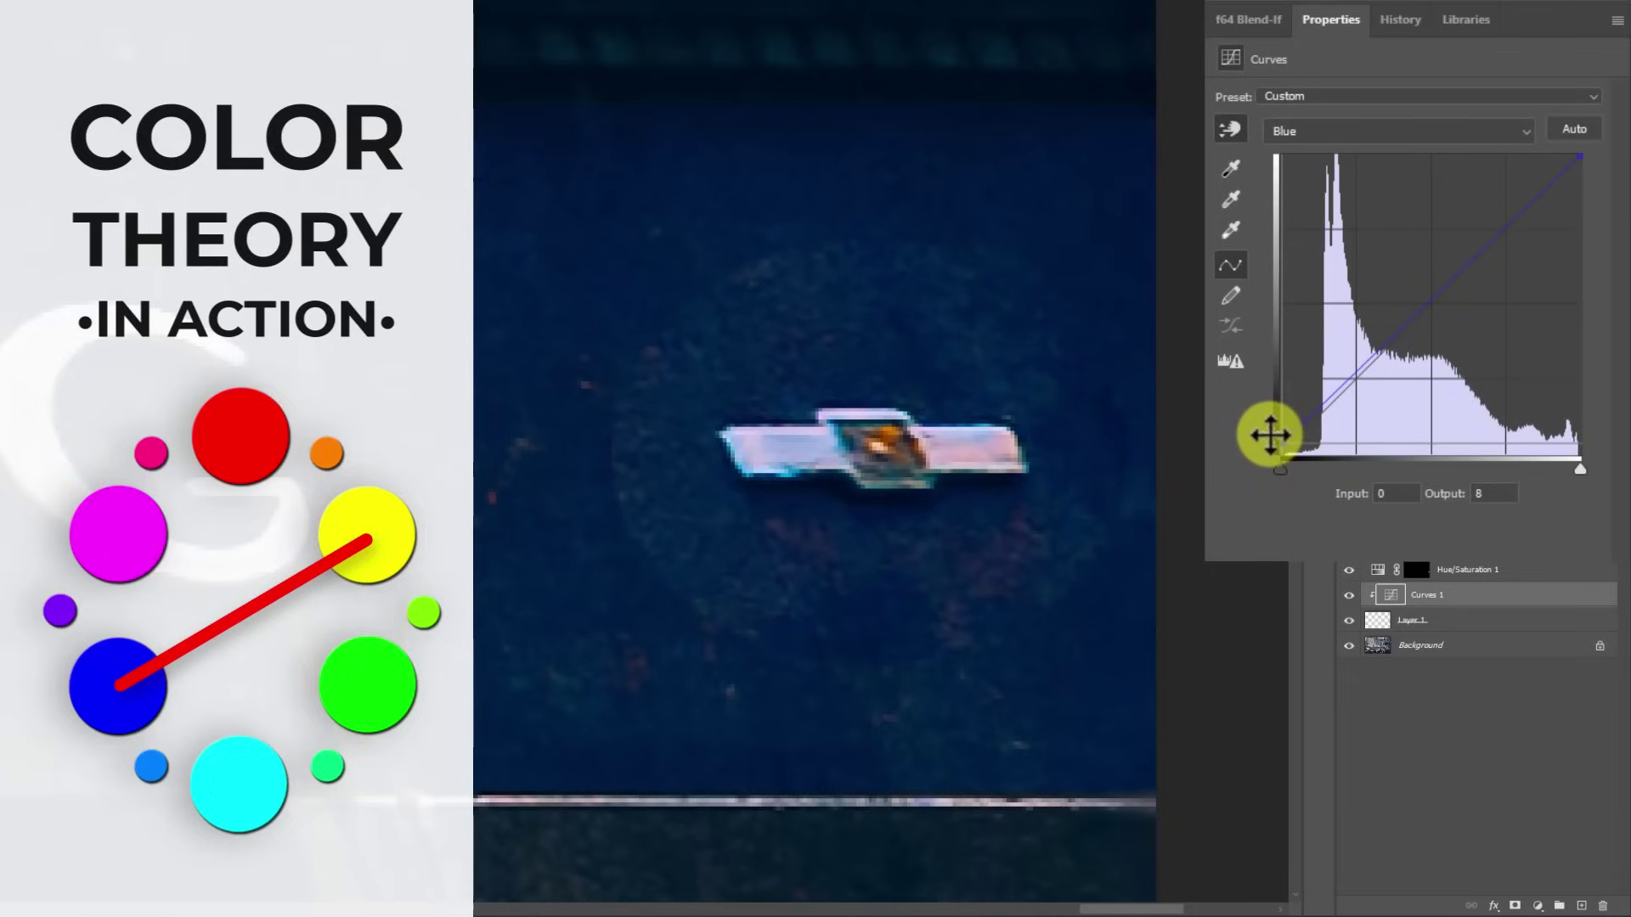
{"action": "left_click", "coordinate": [1342, 131]}
{"action": "left_click", "coordinate": [1338, 169]}
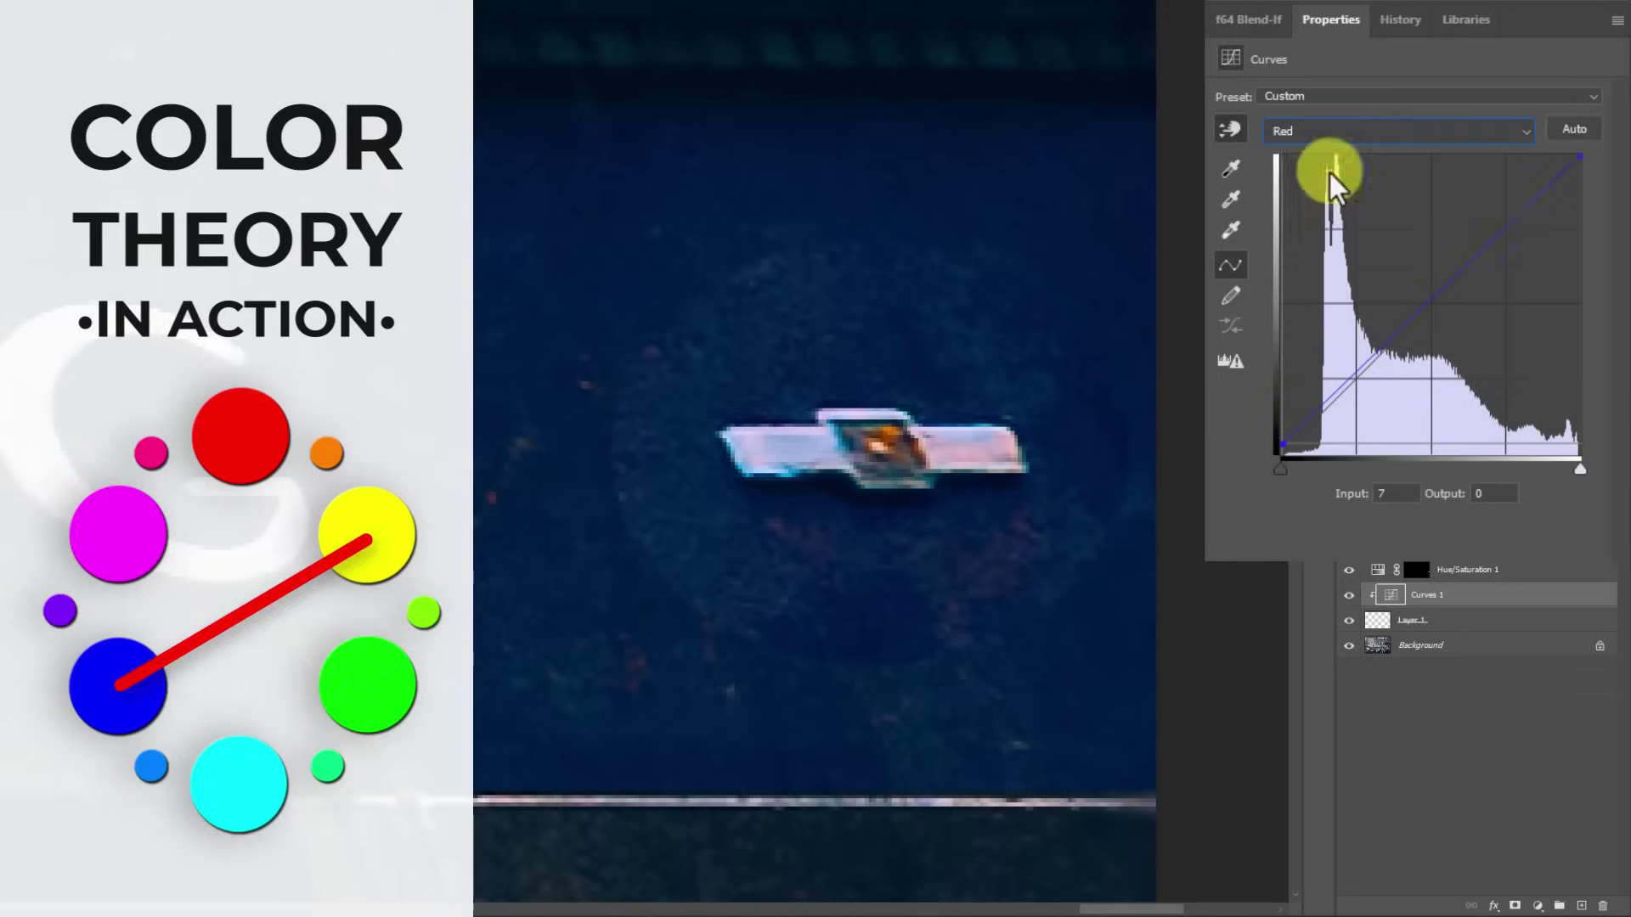
{"action": "left_click_drag", "start_coordinate": [1282, 453], "coordinate": [1289, 451]}
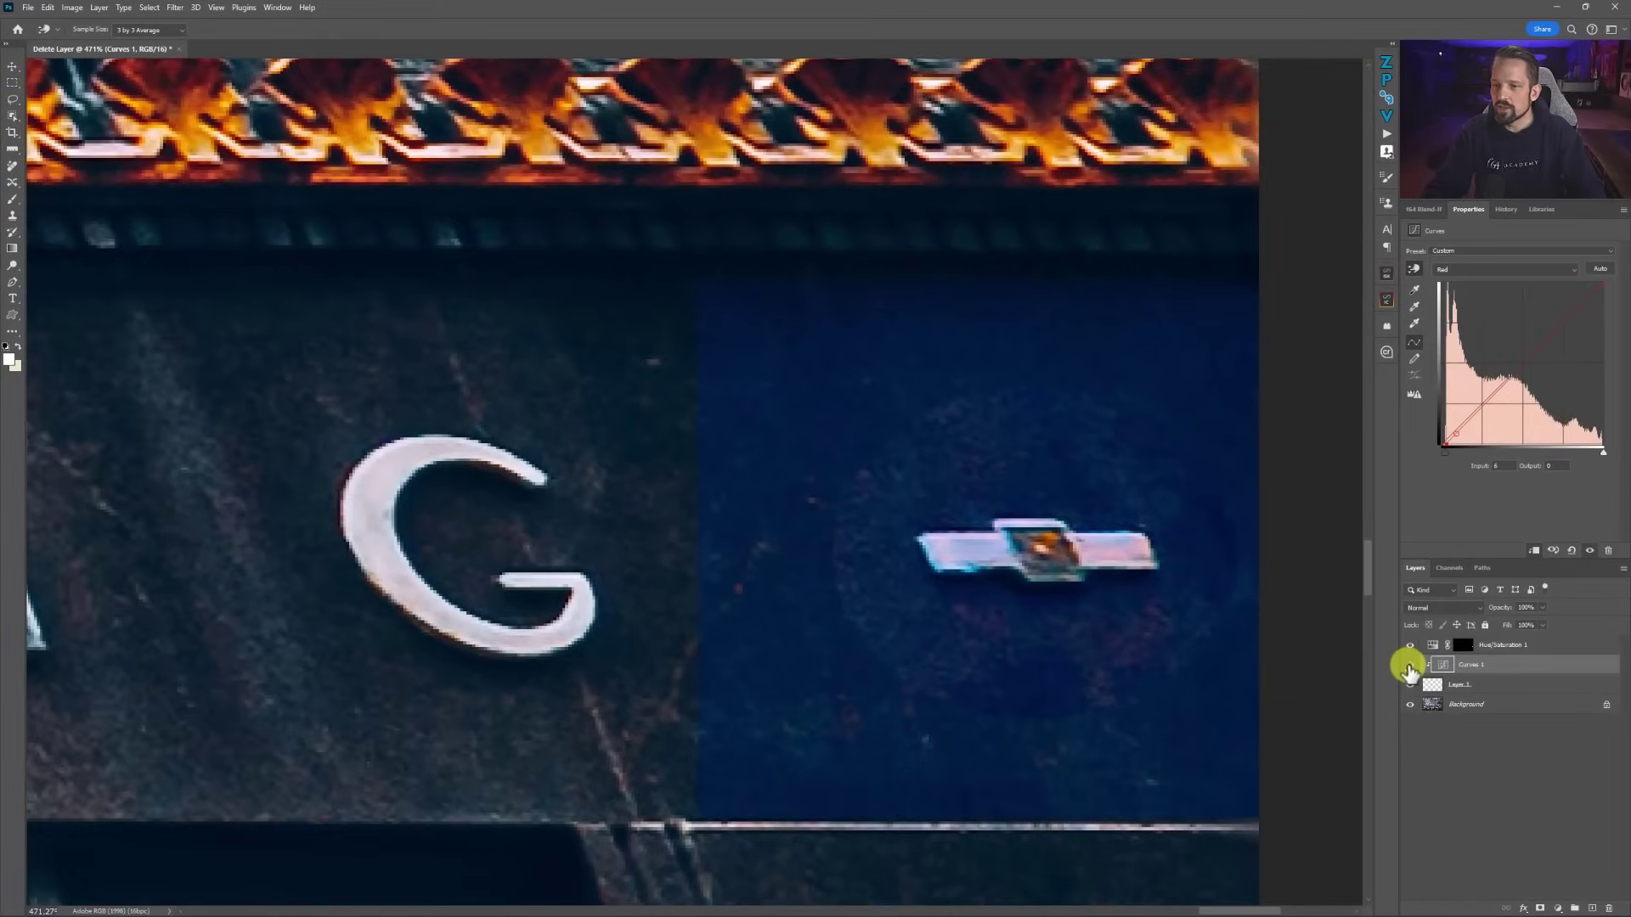
Step: Hide the Hue/Saturation layer and compare the emblem patch with the Curves layer hidden and shown
{"action": "left_click", "coordinate": [1409, 667]}
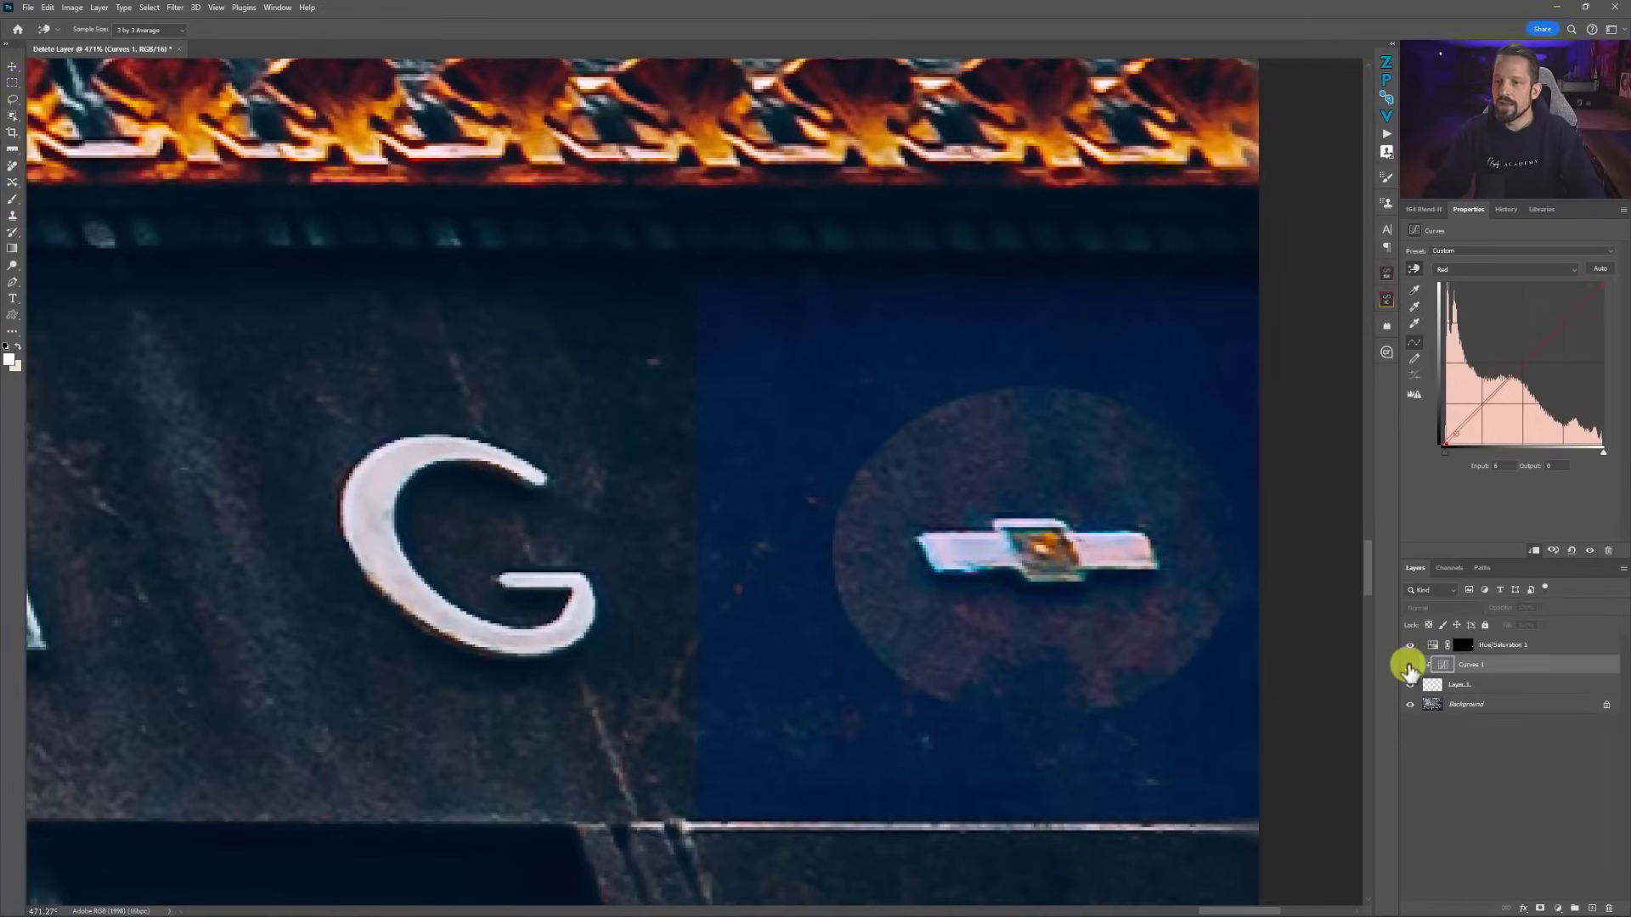
{"action": "left_click", "coordinate": [1409, 667]}
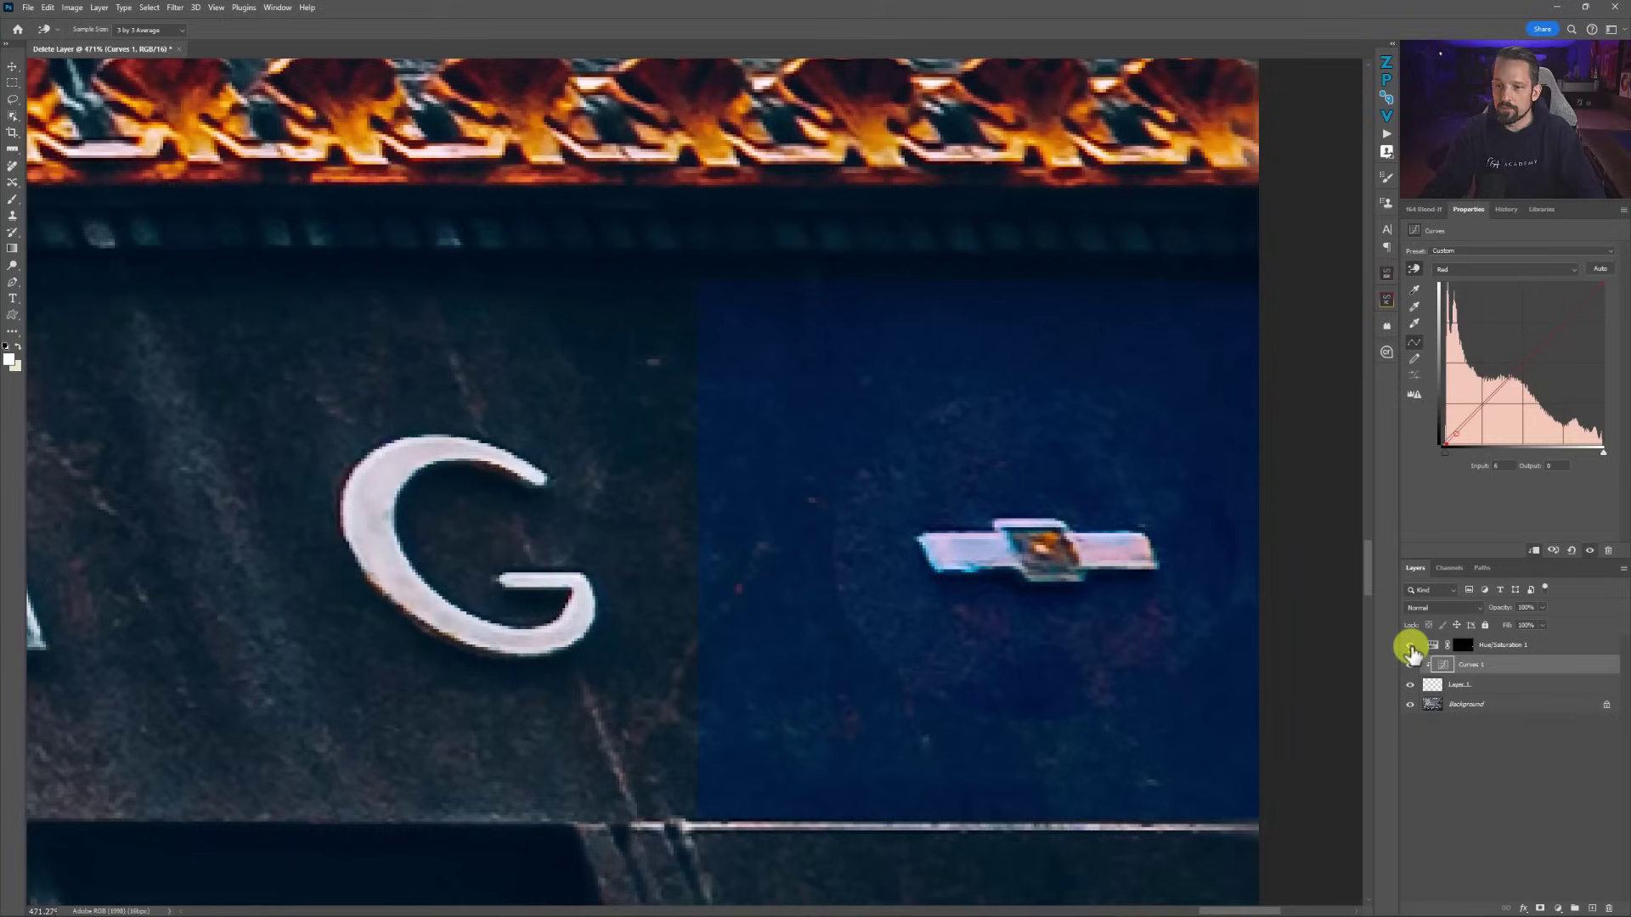
{"action": "left_click", "coordinate": [1410, 649]}
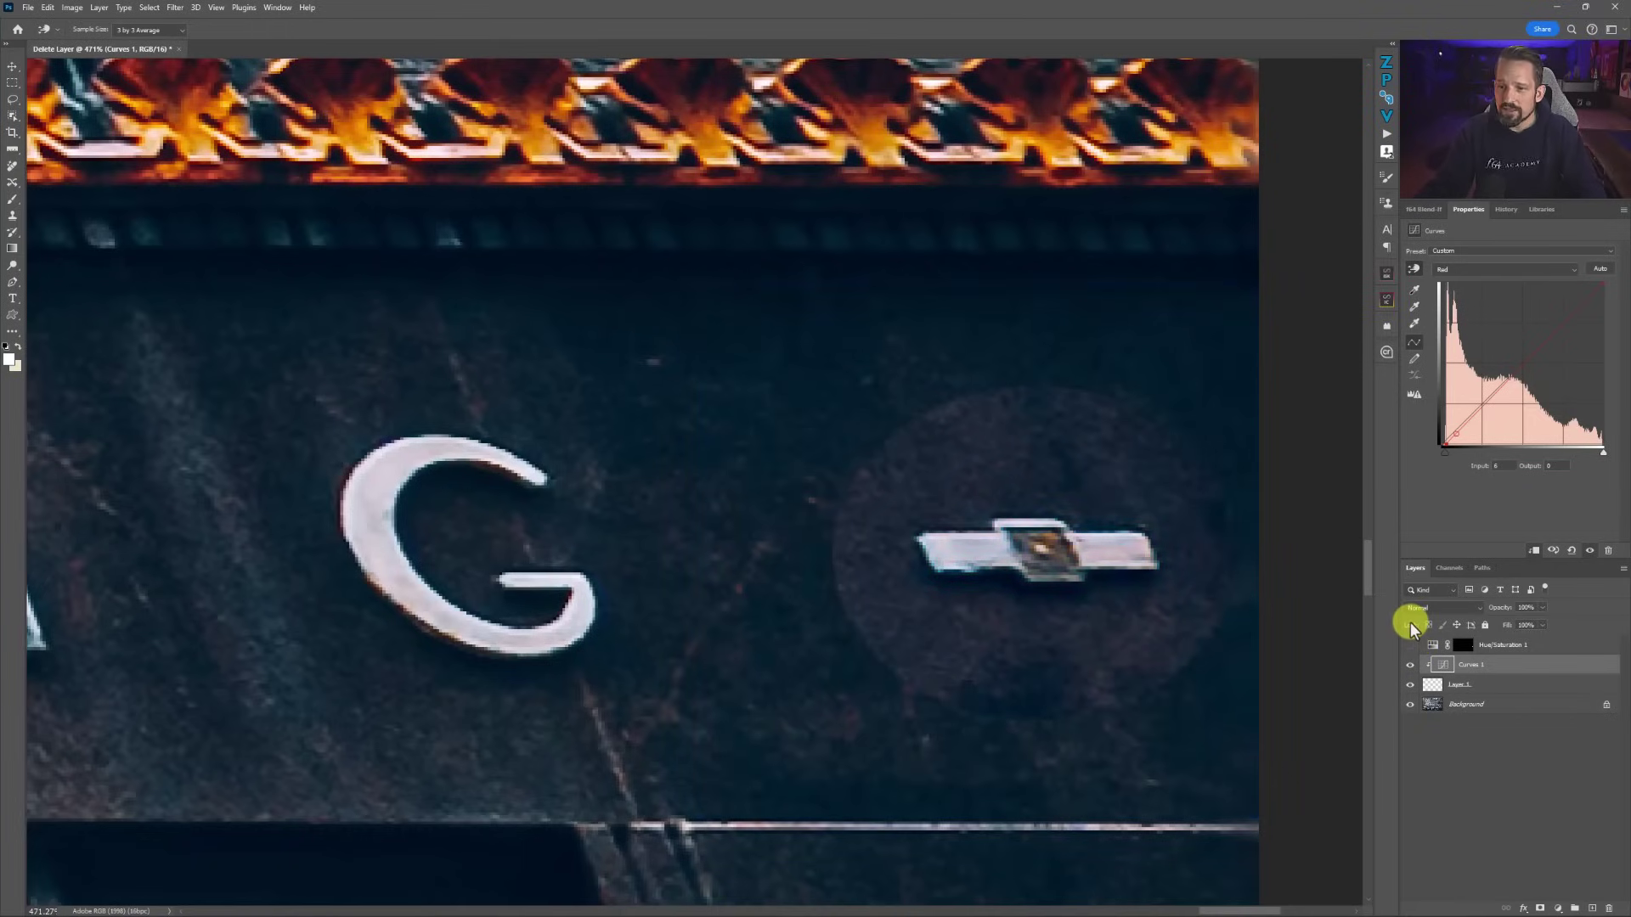
{"action": "left_click", "coordinate": [1410, 666]}
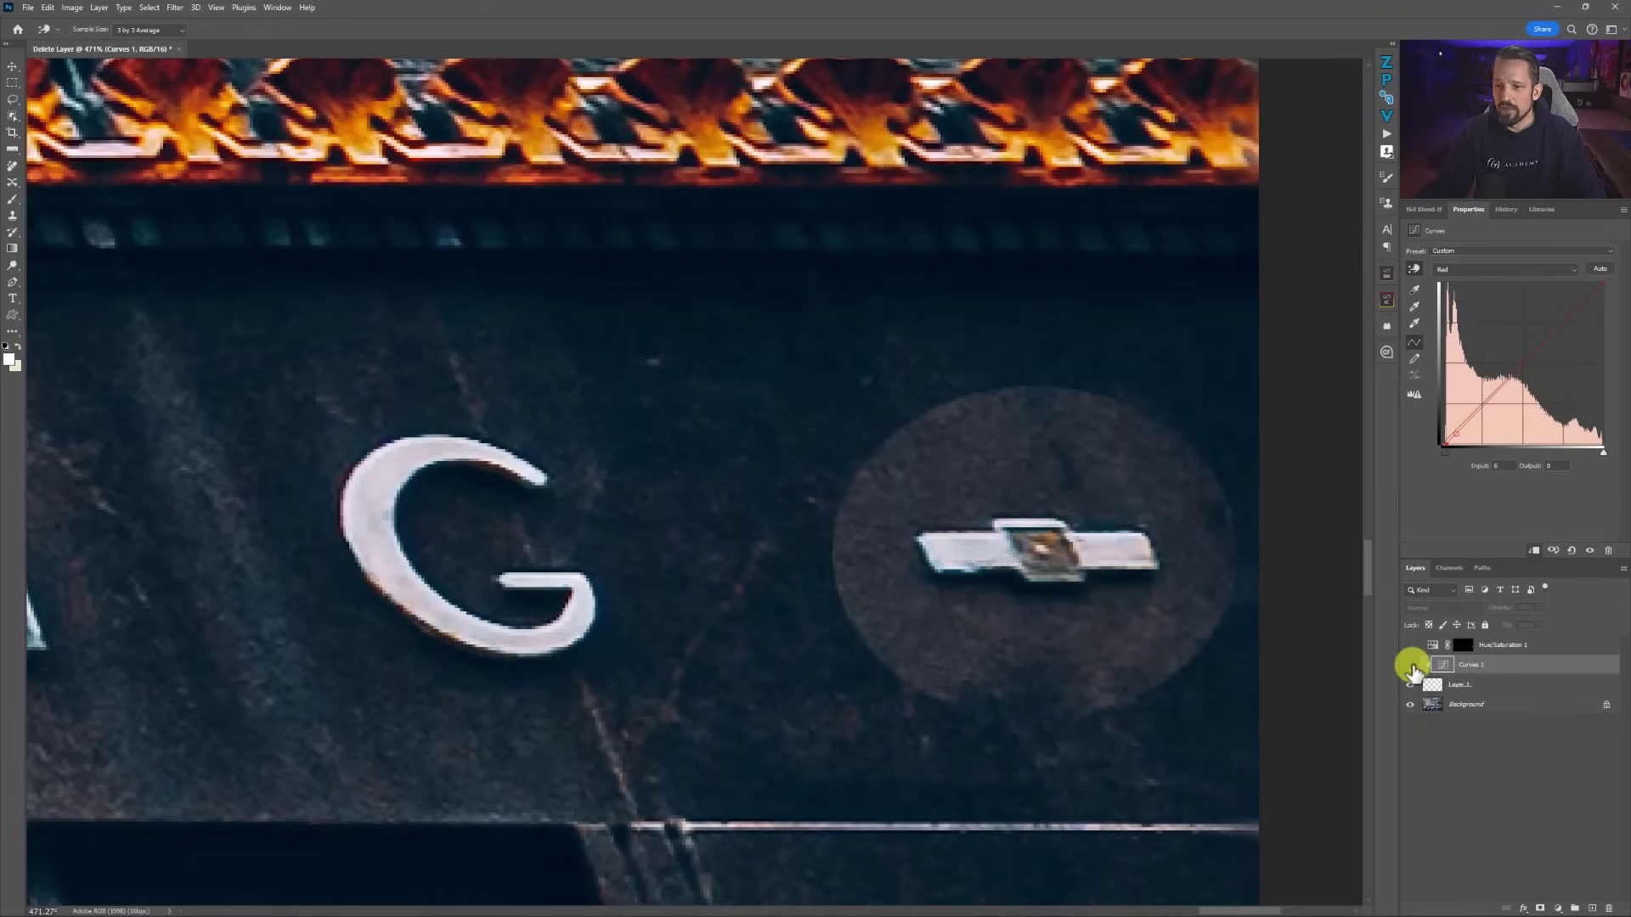
{"action": "left_click", "coordinate": [1410, 666]}
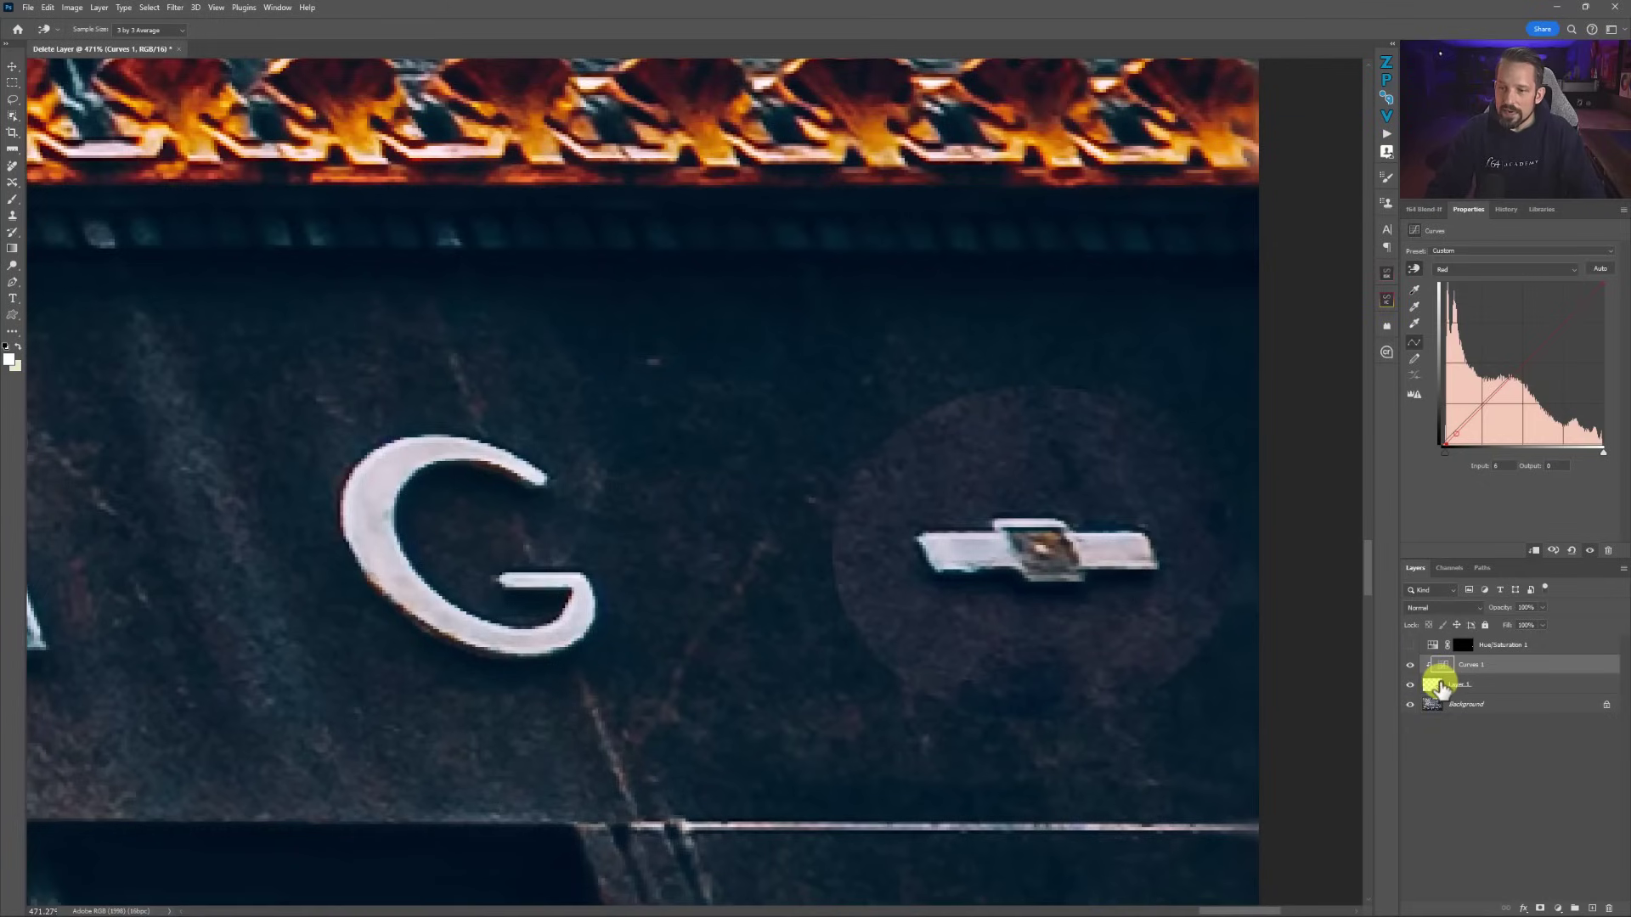
Step: Add a white layer mask to Layer 1
{"action": "left_click", "coordinate": [1437, 686]}
{"action": "key", "text": "m"}
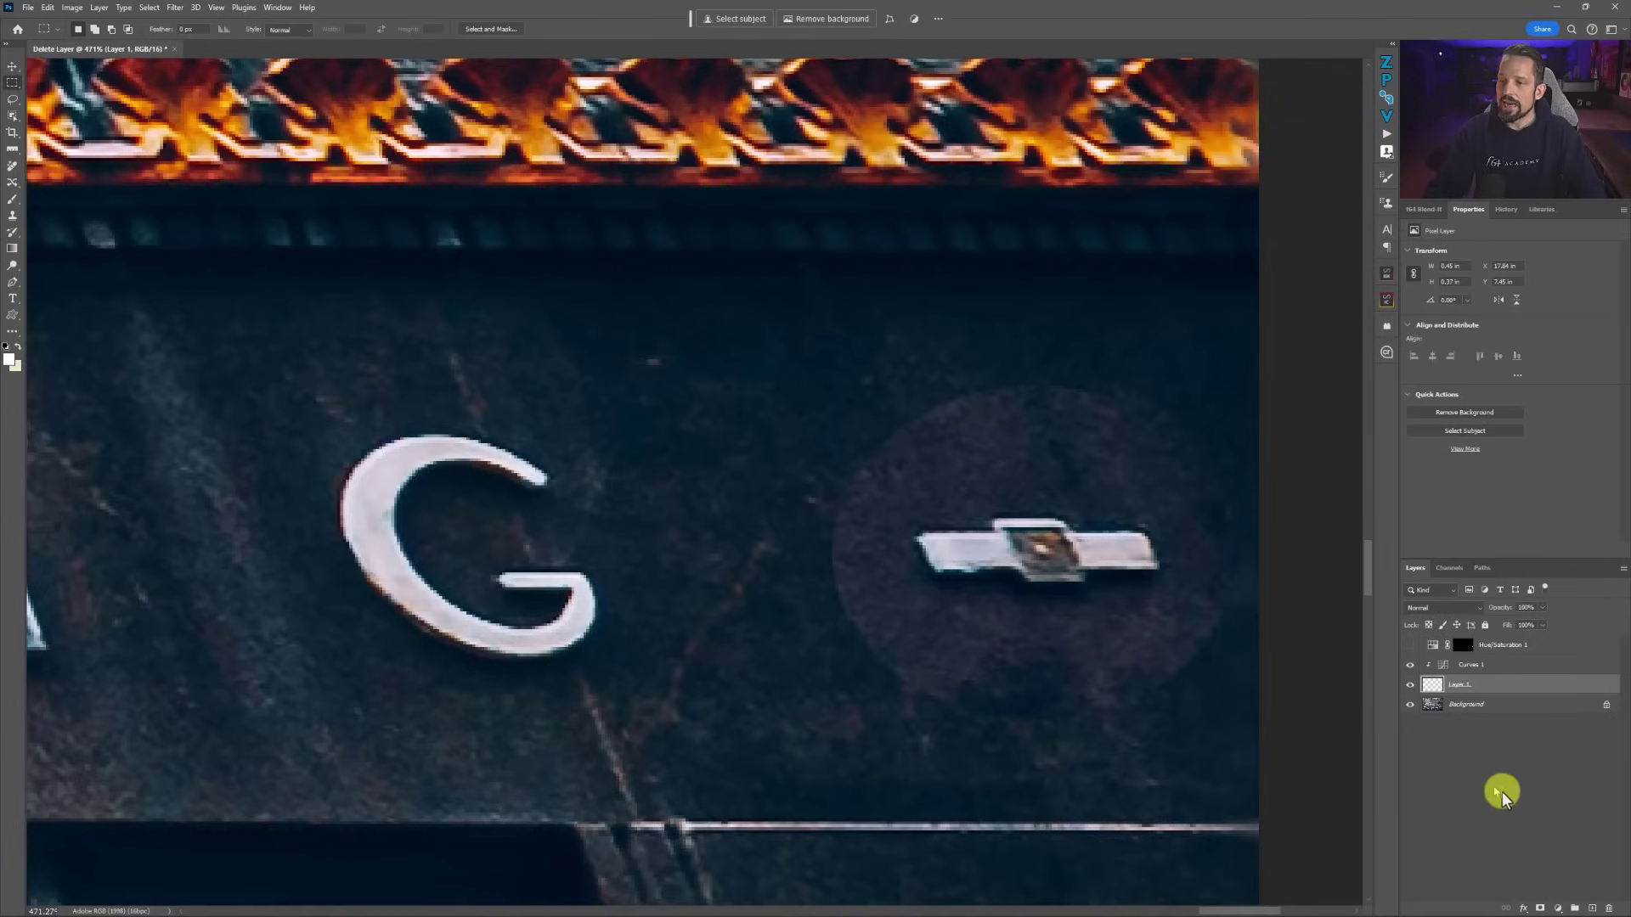
{"action": "left_click", "coordinate": [1539, 909]}
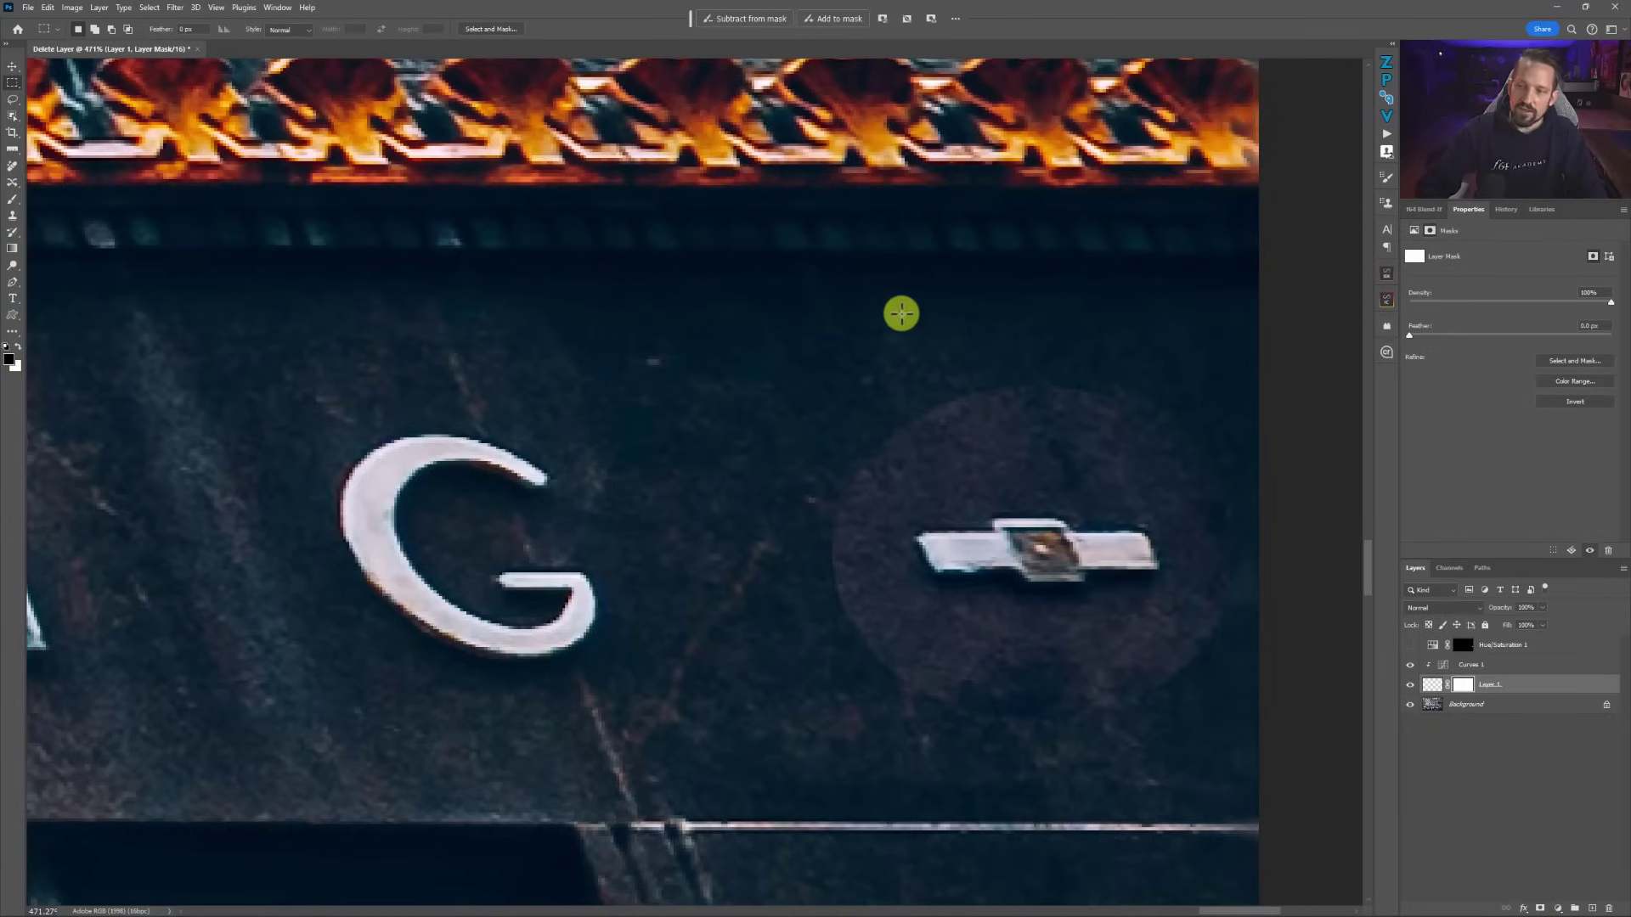
Step: Paint black with the Brush on Layer 1's mask around the emblem to blend the patch's outer edge into the wall
{"action": "key", "text": "b"}
{"action": "right_click", "coordinate": [901, 311]}
{"action": "double_click", "coordinate": [1055, 467]}
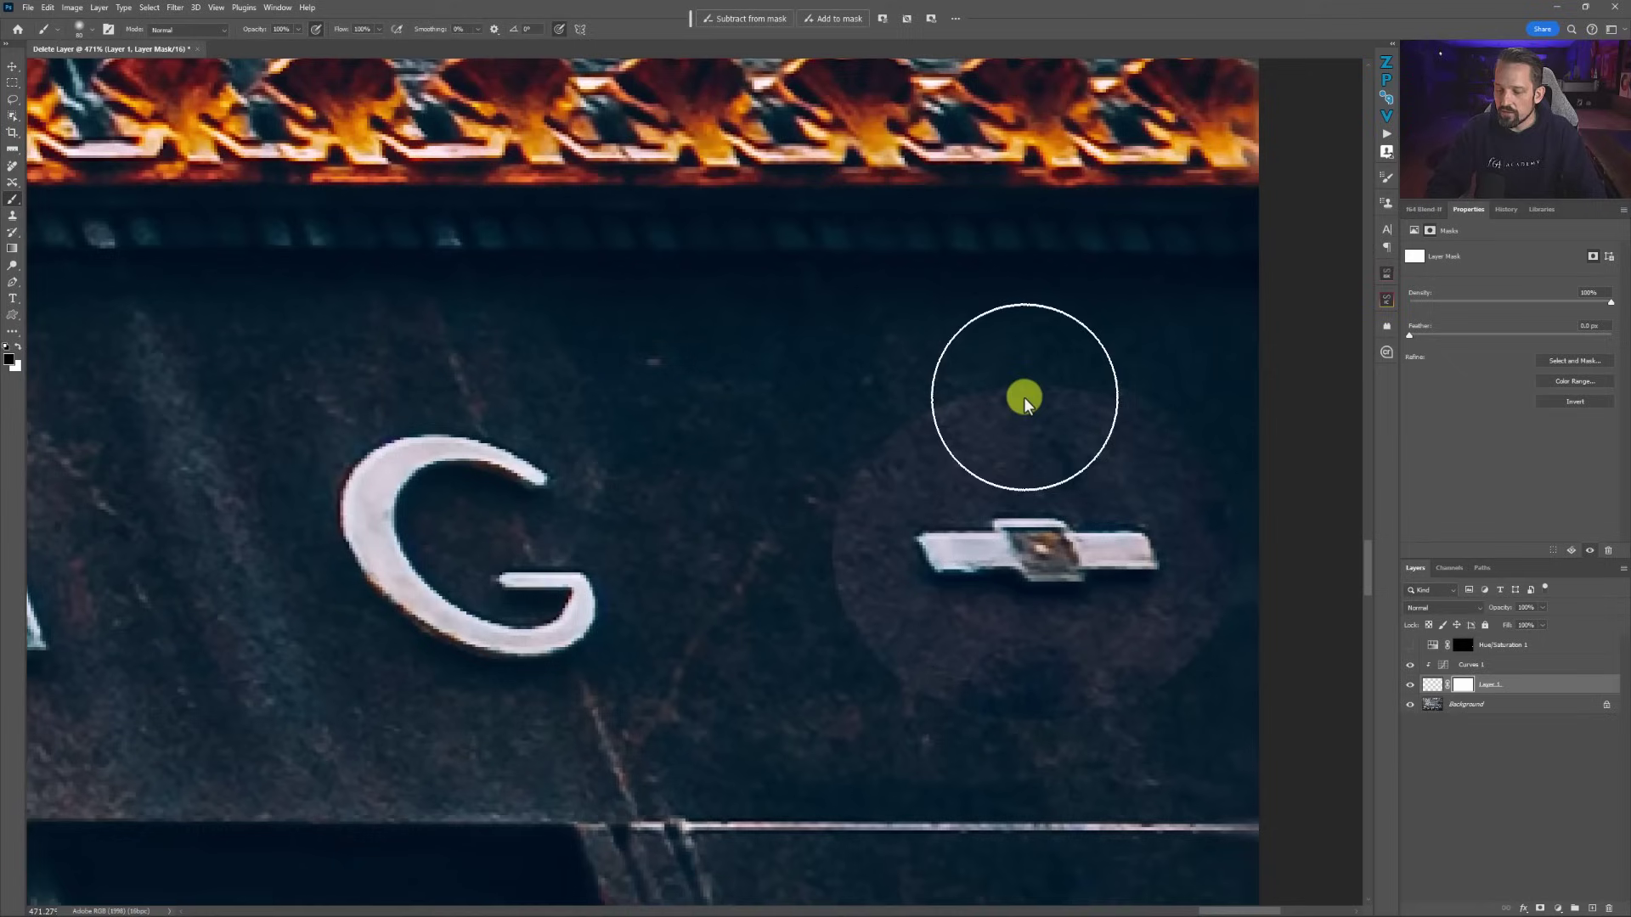
{"action": "left_click_drag", "start_coordinate": [1025, 405], "coordinate": [1013, 387]}
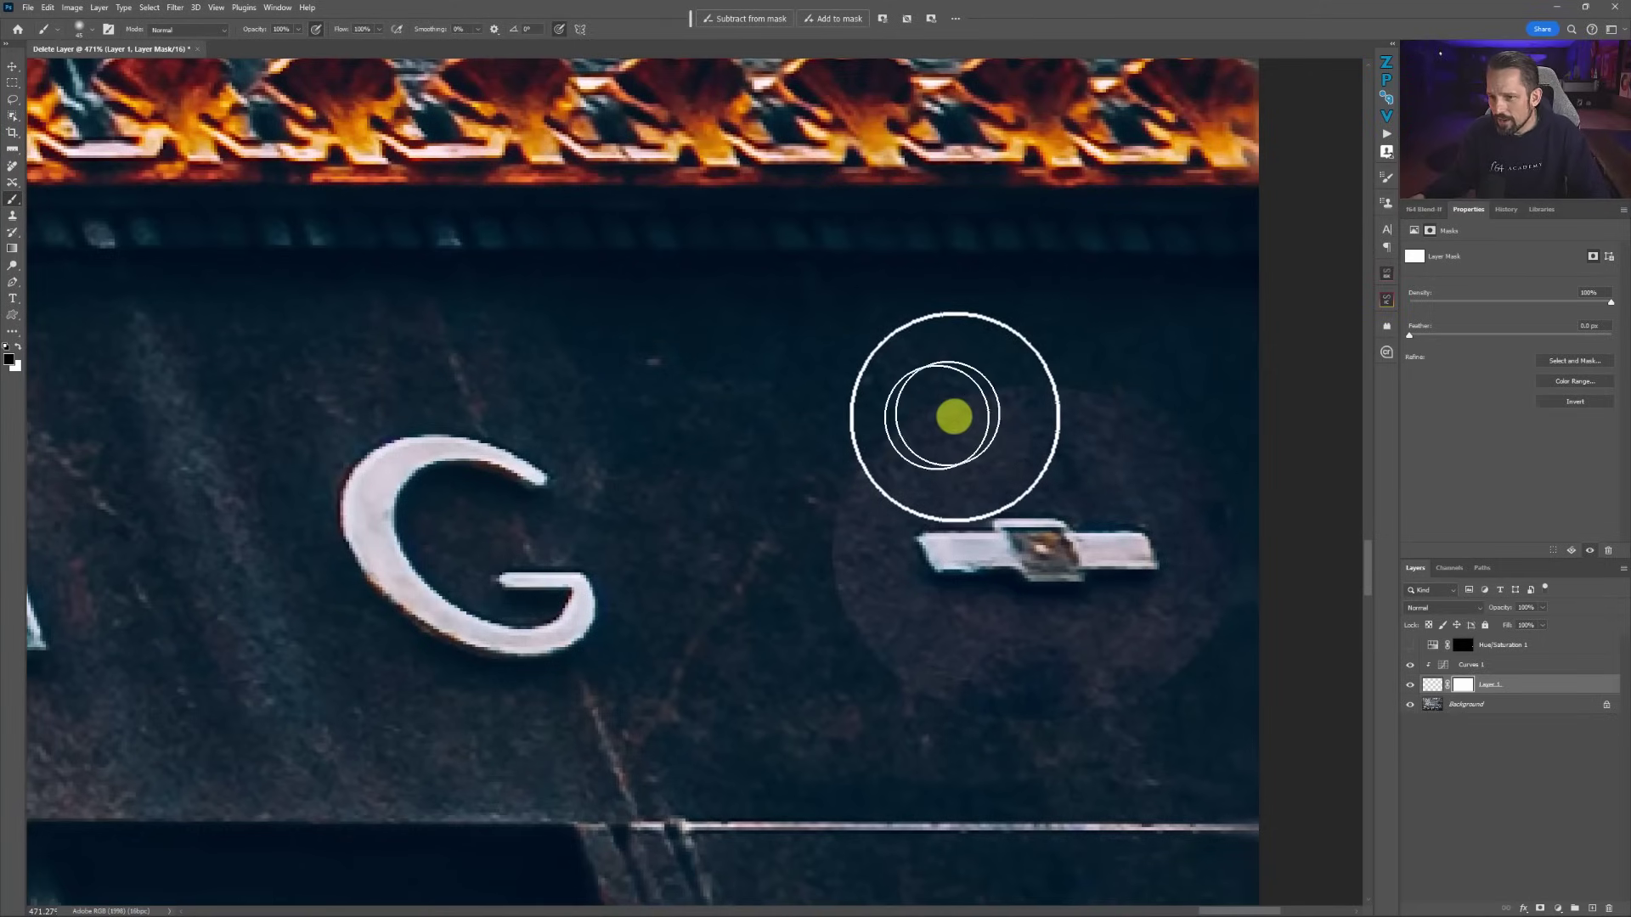
{"action": "left_click_drag", "start_coordinate": [871, 448], "coordinate": [815, 477]}
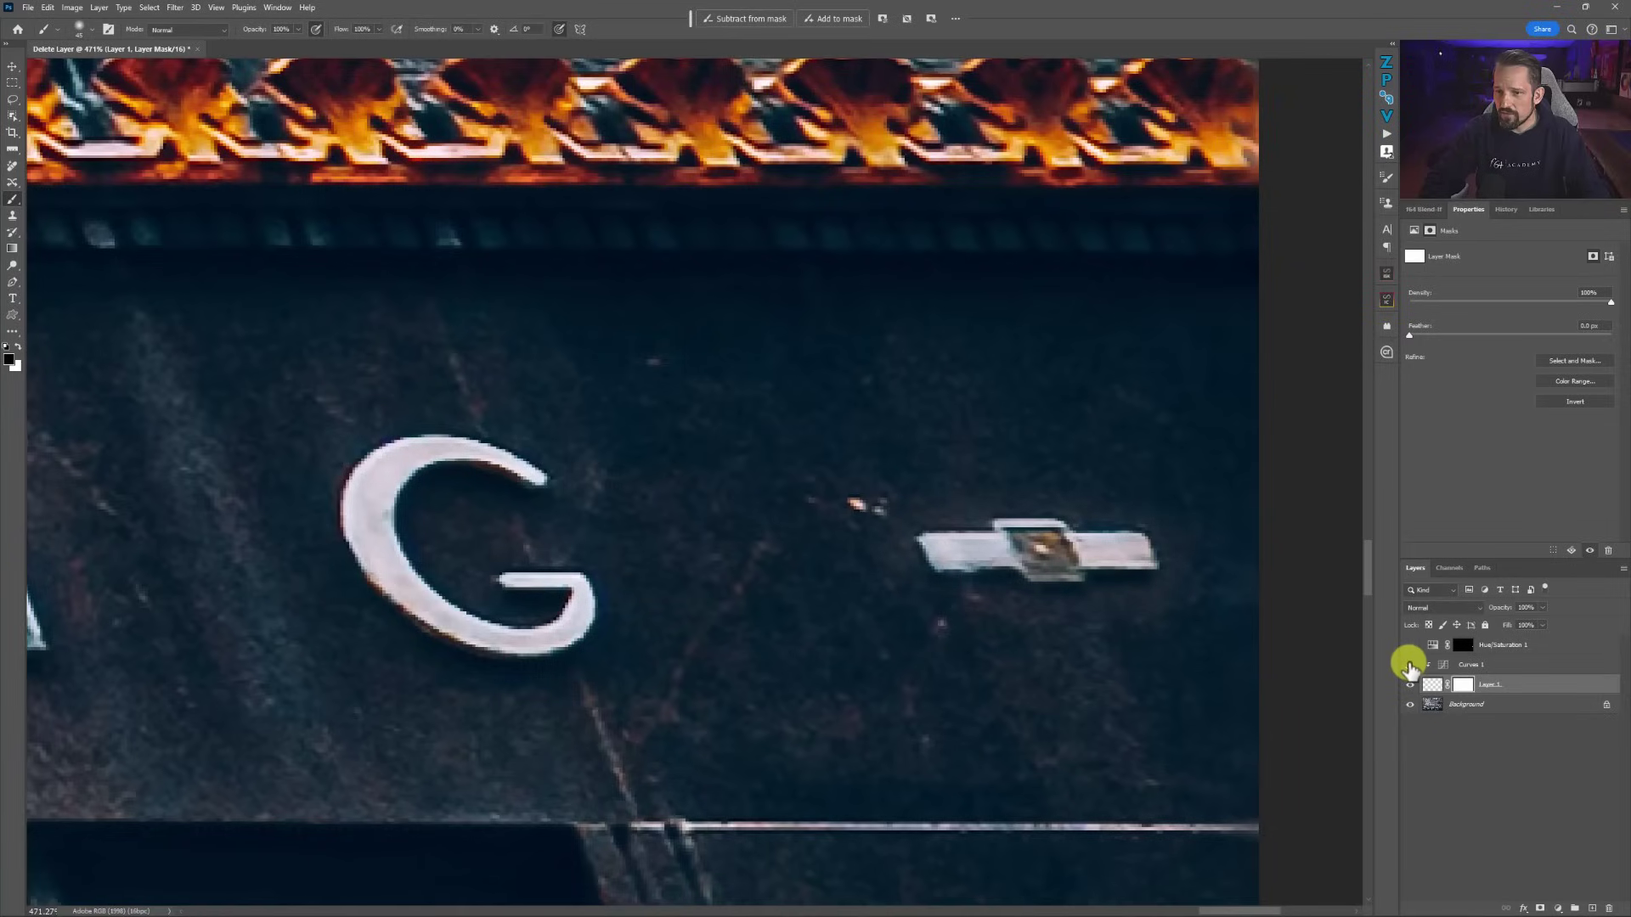
Step: Compare the blended emblem patch with the Curves adjustment on and off, close up and in the full image
{"action": "left_click", "coordinate": [1410, 665]}
{"action": "left_click", "coordinate": [1410, 665]}
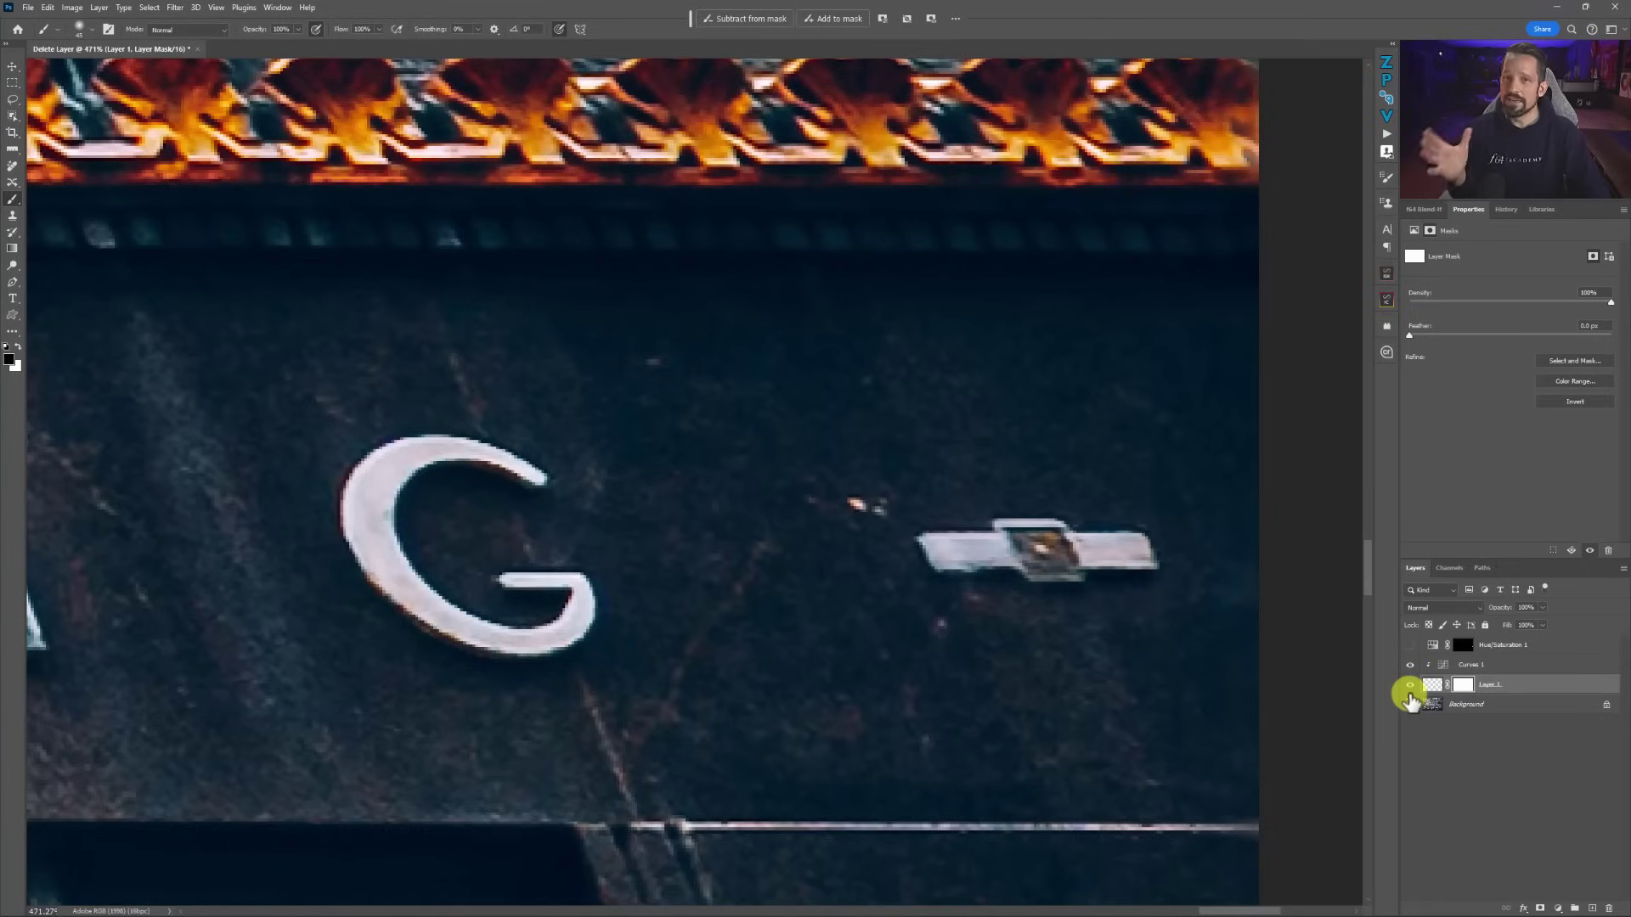
{"action": "left_click", "coordinate": [1410, 701]}
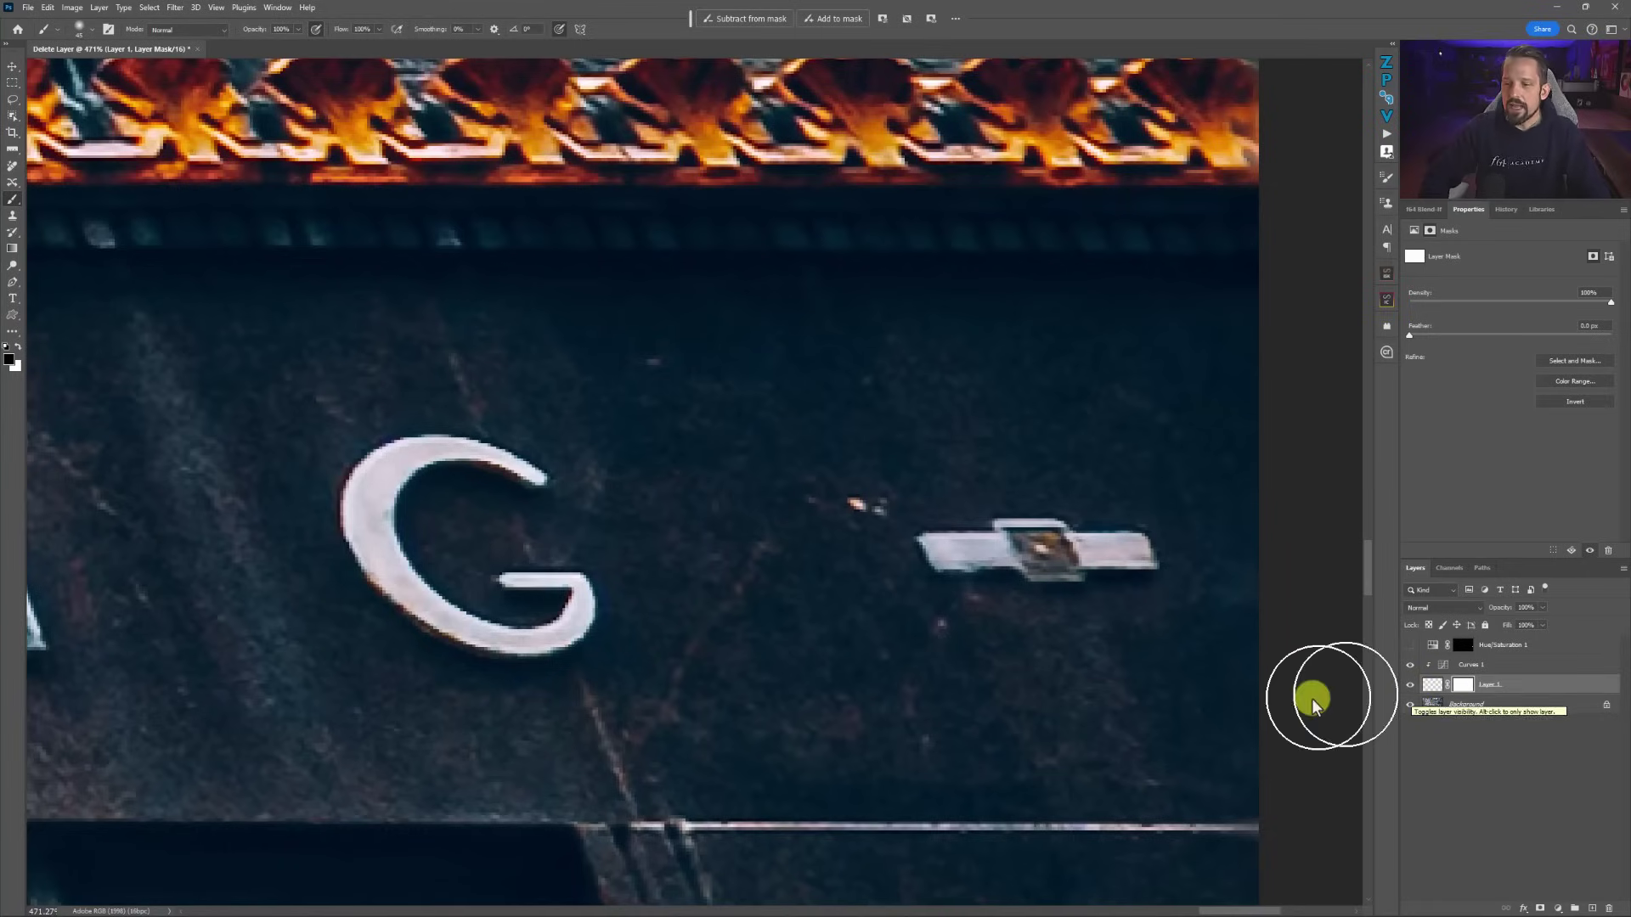
{"action": "right_click", "coordinate": [1012, 590]}
{"action": "left_click", "coordinate": [1032, 607]}
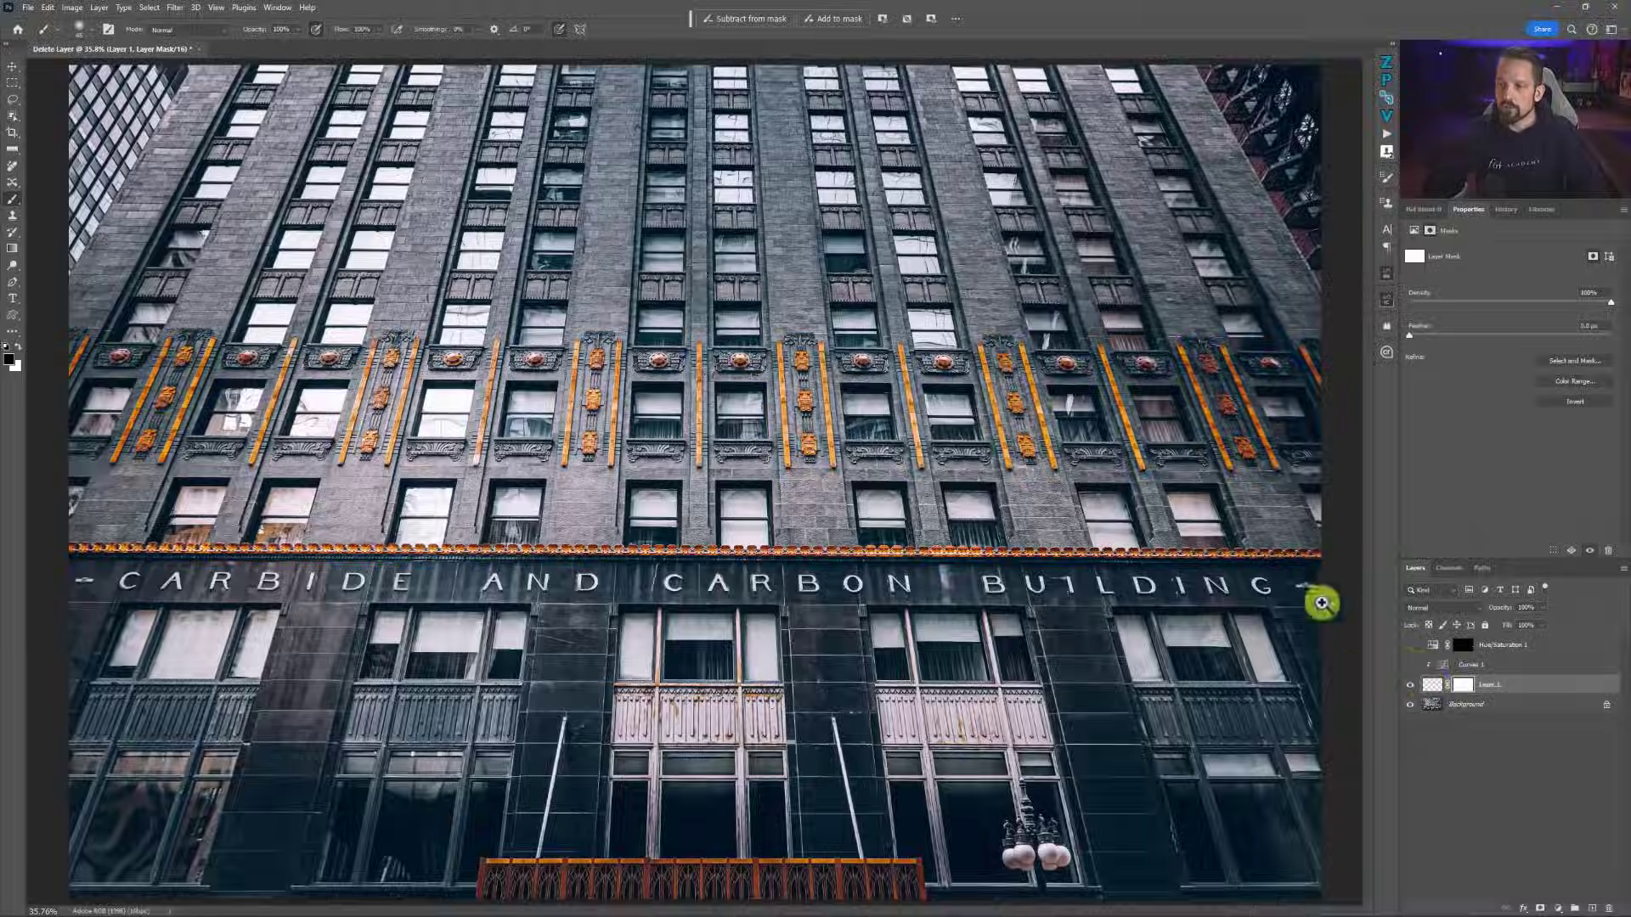
Step: Disable Layer 1's mask and show the Hue/Saturation 1 check layer over the unblended emblem patch
{"action": "scroll", "coordinate": [1317, 598], "scroll_direction": "up", "scroll_amount": 10}
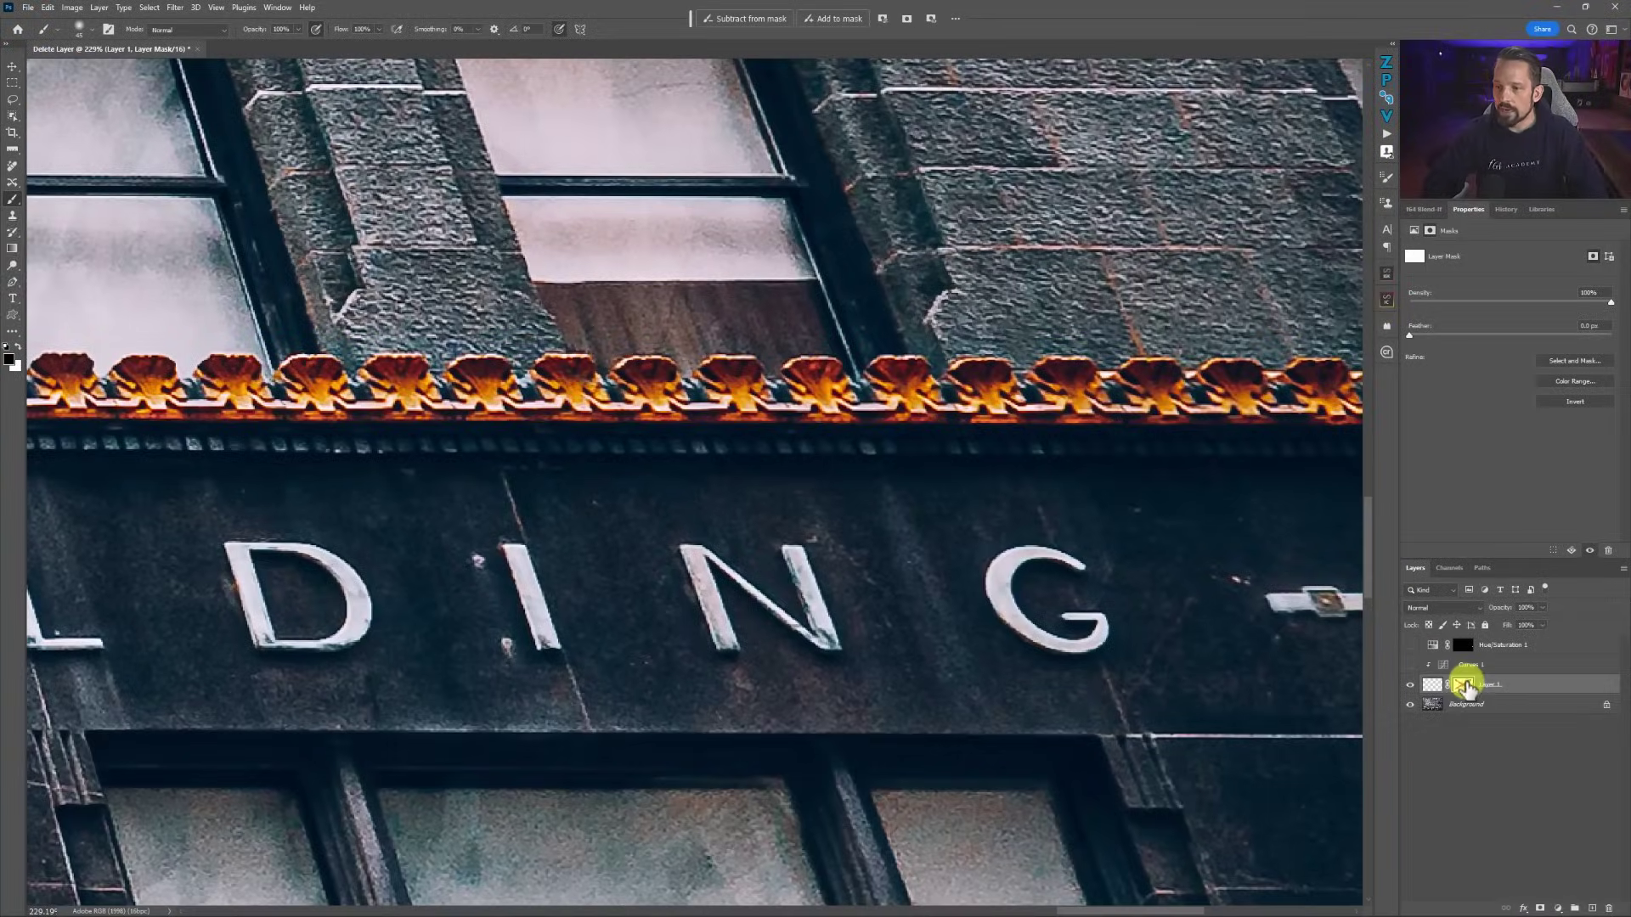
{"action": "left_click", "coordinate": [1467, 686], "text": "shift"}
{"action": "left_click_drag", "start_coordinate": [1285, 594], "coordinate": [1048, 572]}
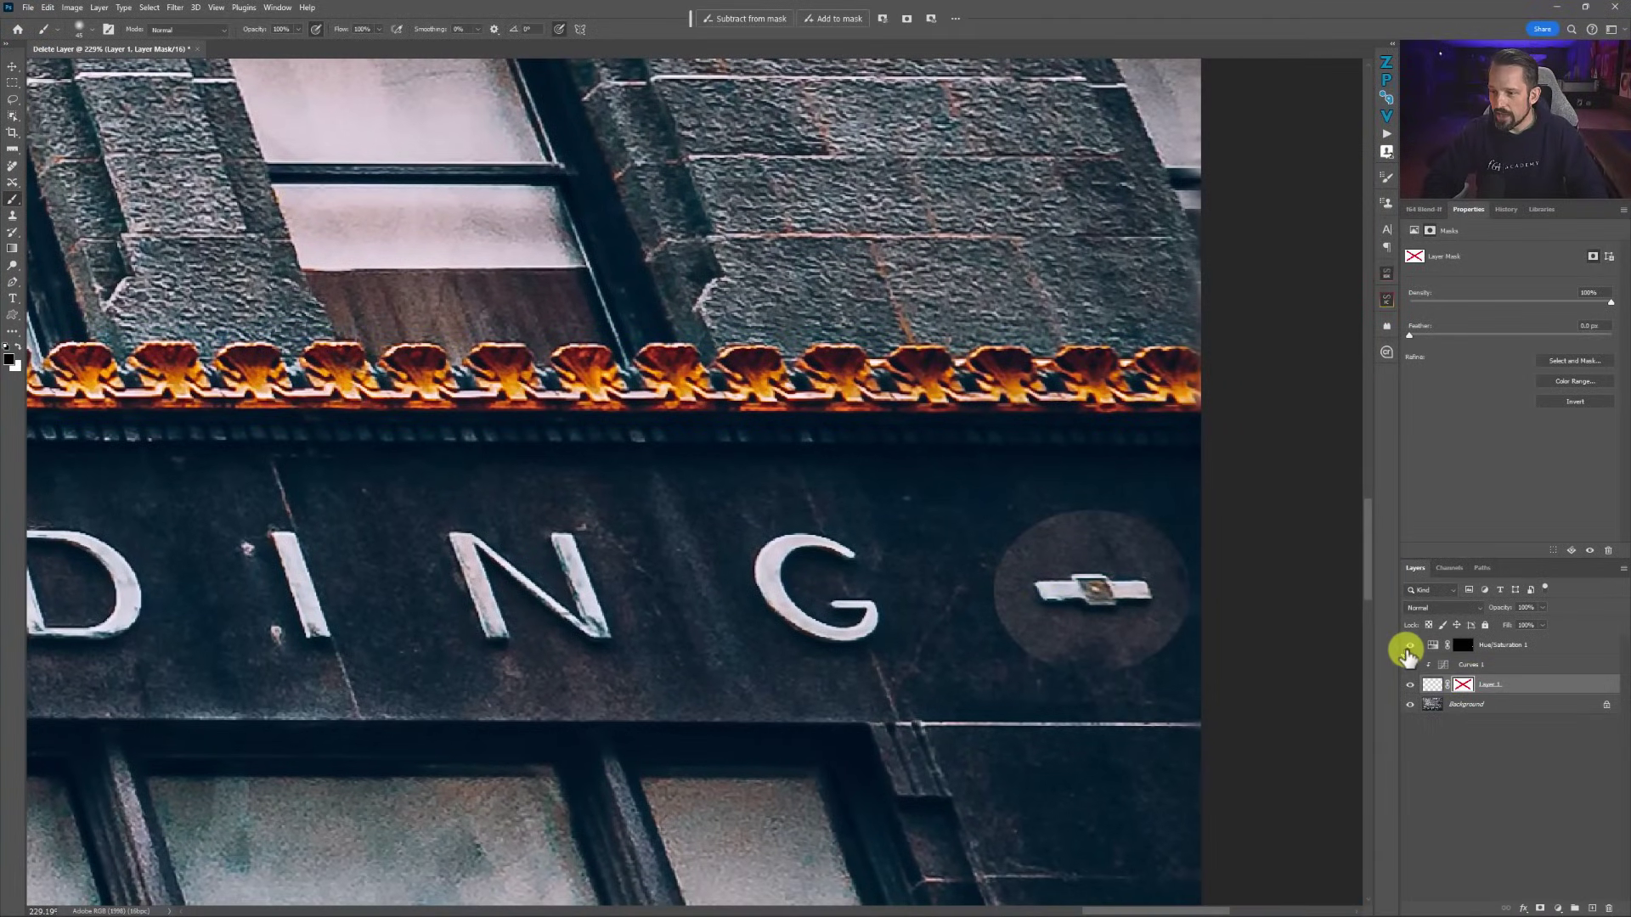
Step: Add a Hue/Saturation adjustment layer above Curves 1, clip it to Layer 1, and keep Layer 1's mask disabled
{"action": "left_click", "coordinate": [1461, 664]}
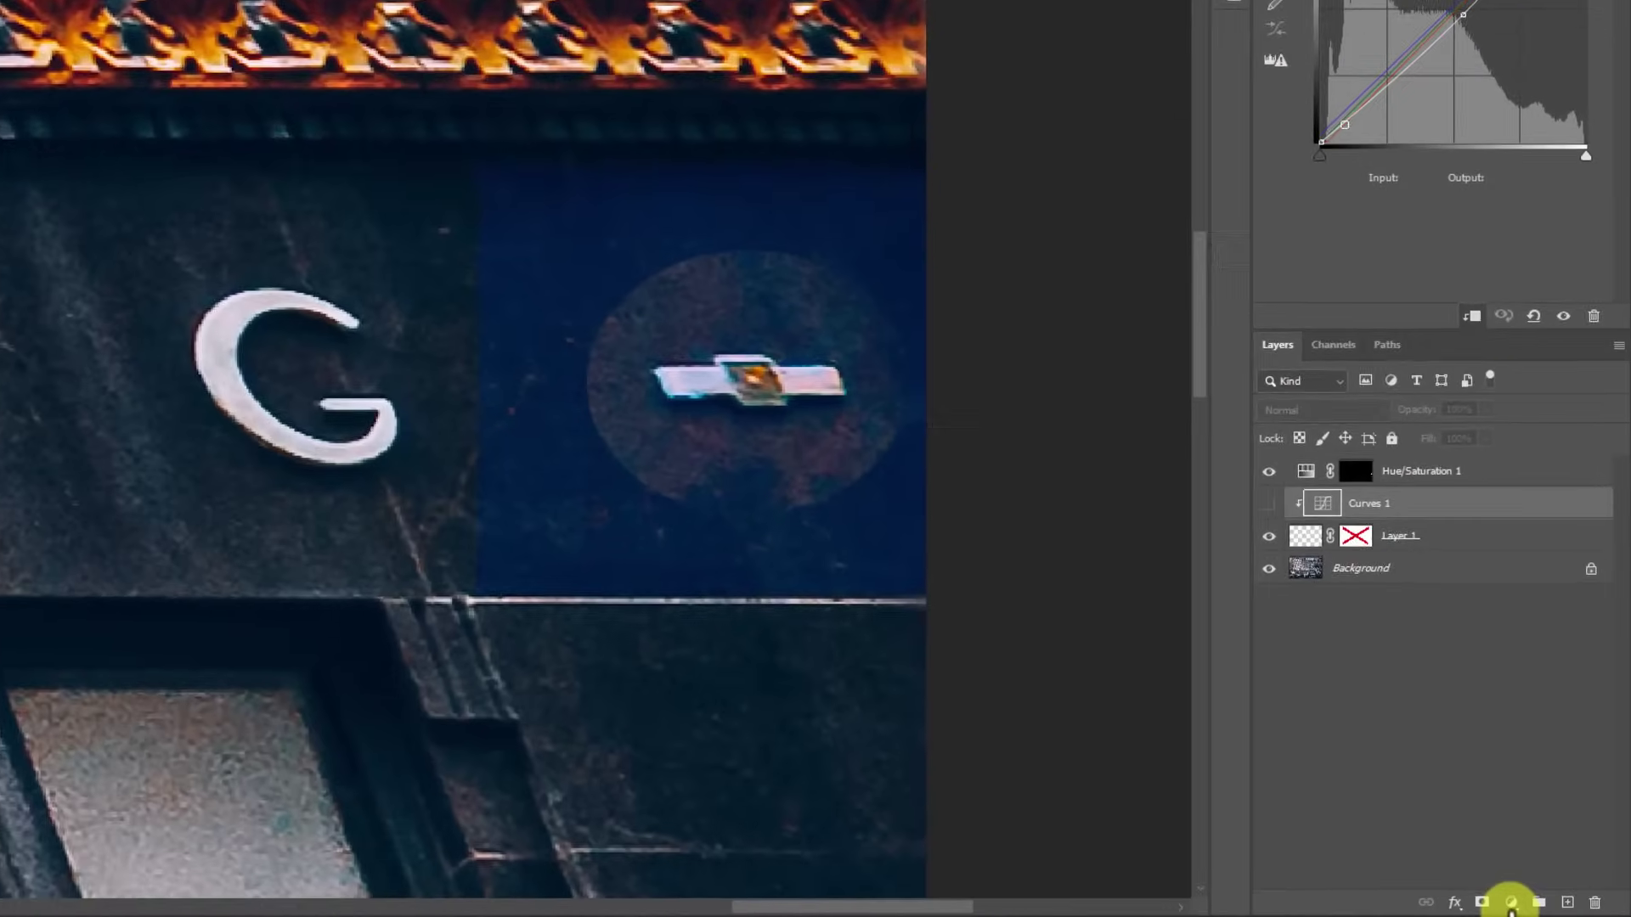
{"action": "left_click", "coordinate": [1557, 908]}
{"action": "left_click", "coordinate": [1511, 676]}
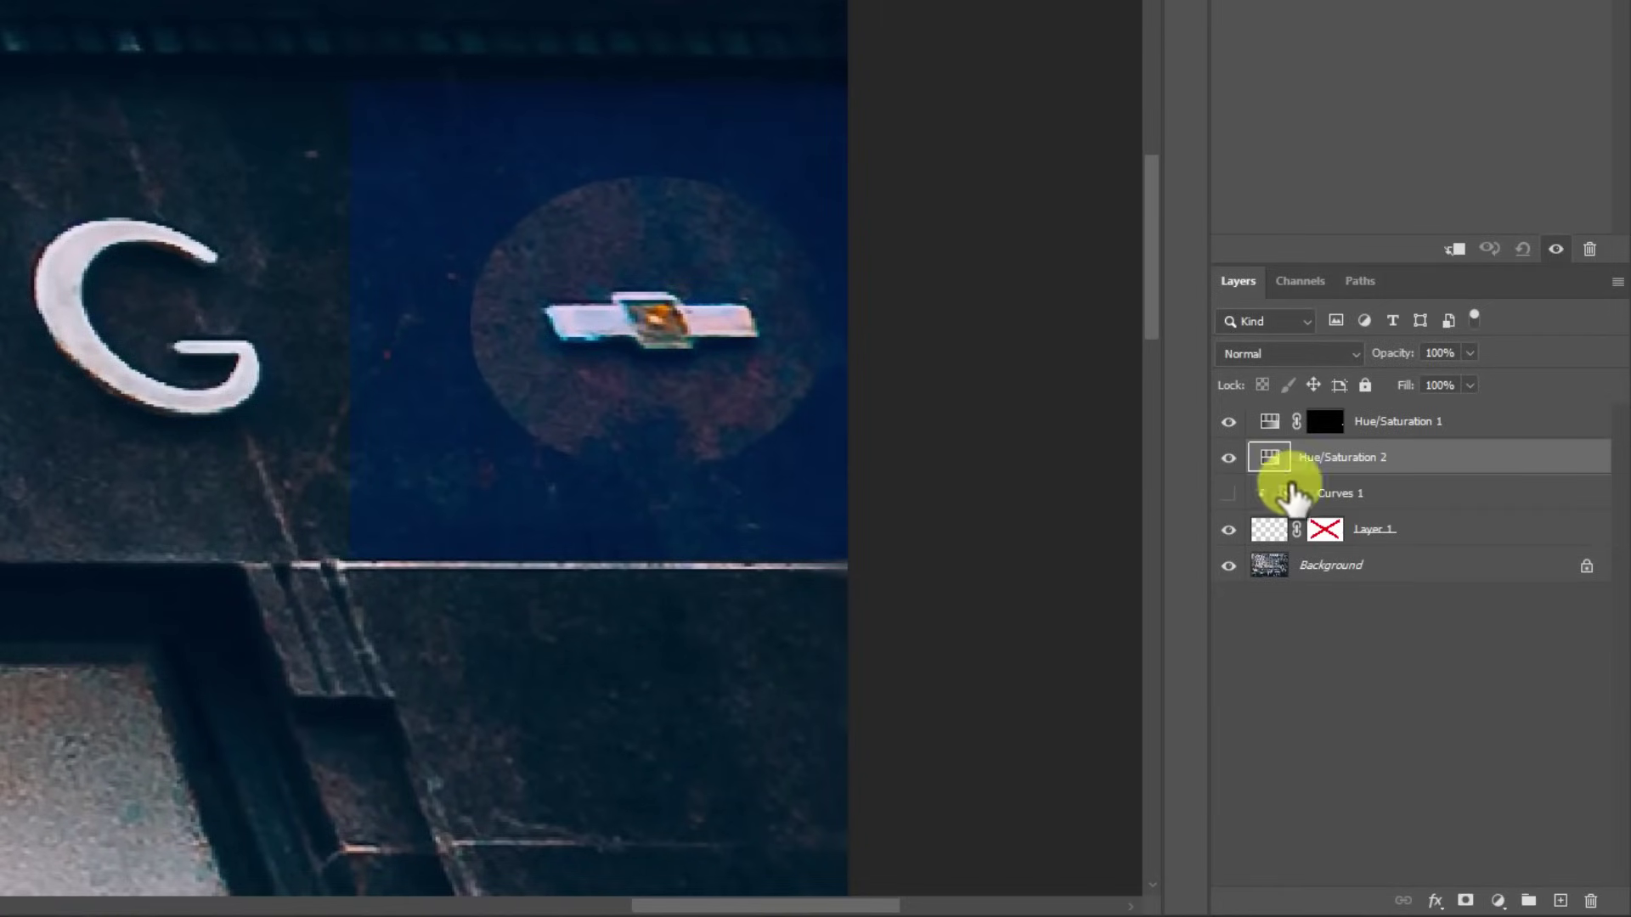
{"action": "left_click", "coordinate": [1293, 474], "text": "alt"}
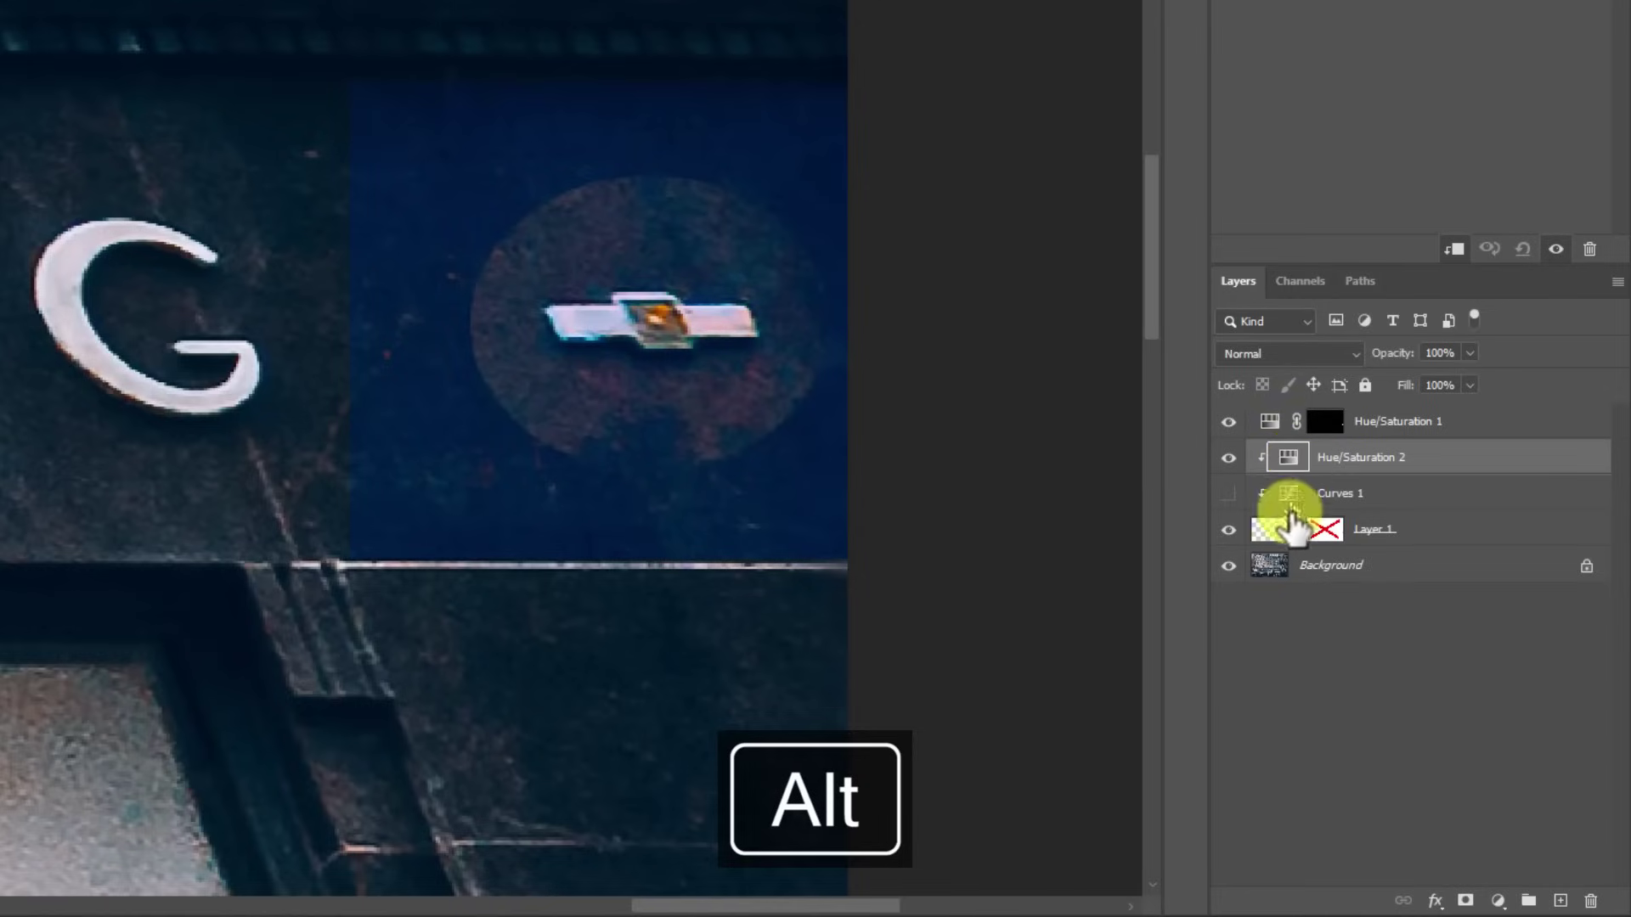
{"action": "left_click", "coordinate": [1325, 530], "text": "shift"}
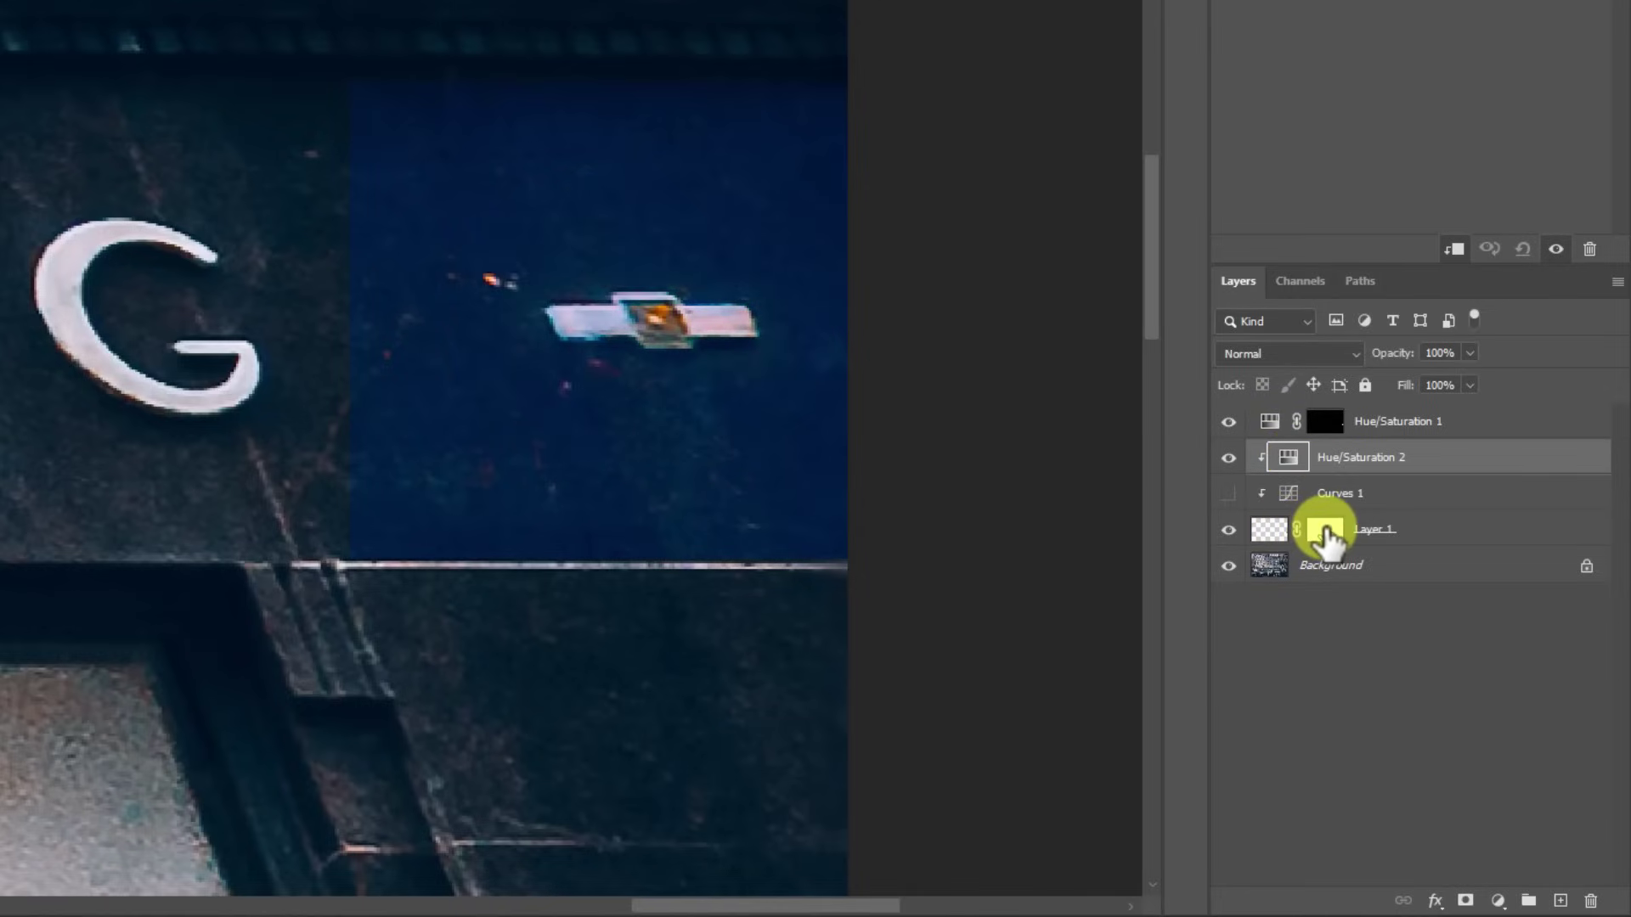
{"action": "left_click", "coordinate": [1325, 531], "text": "shift"}
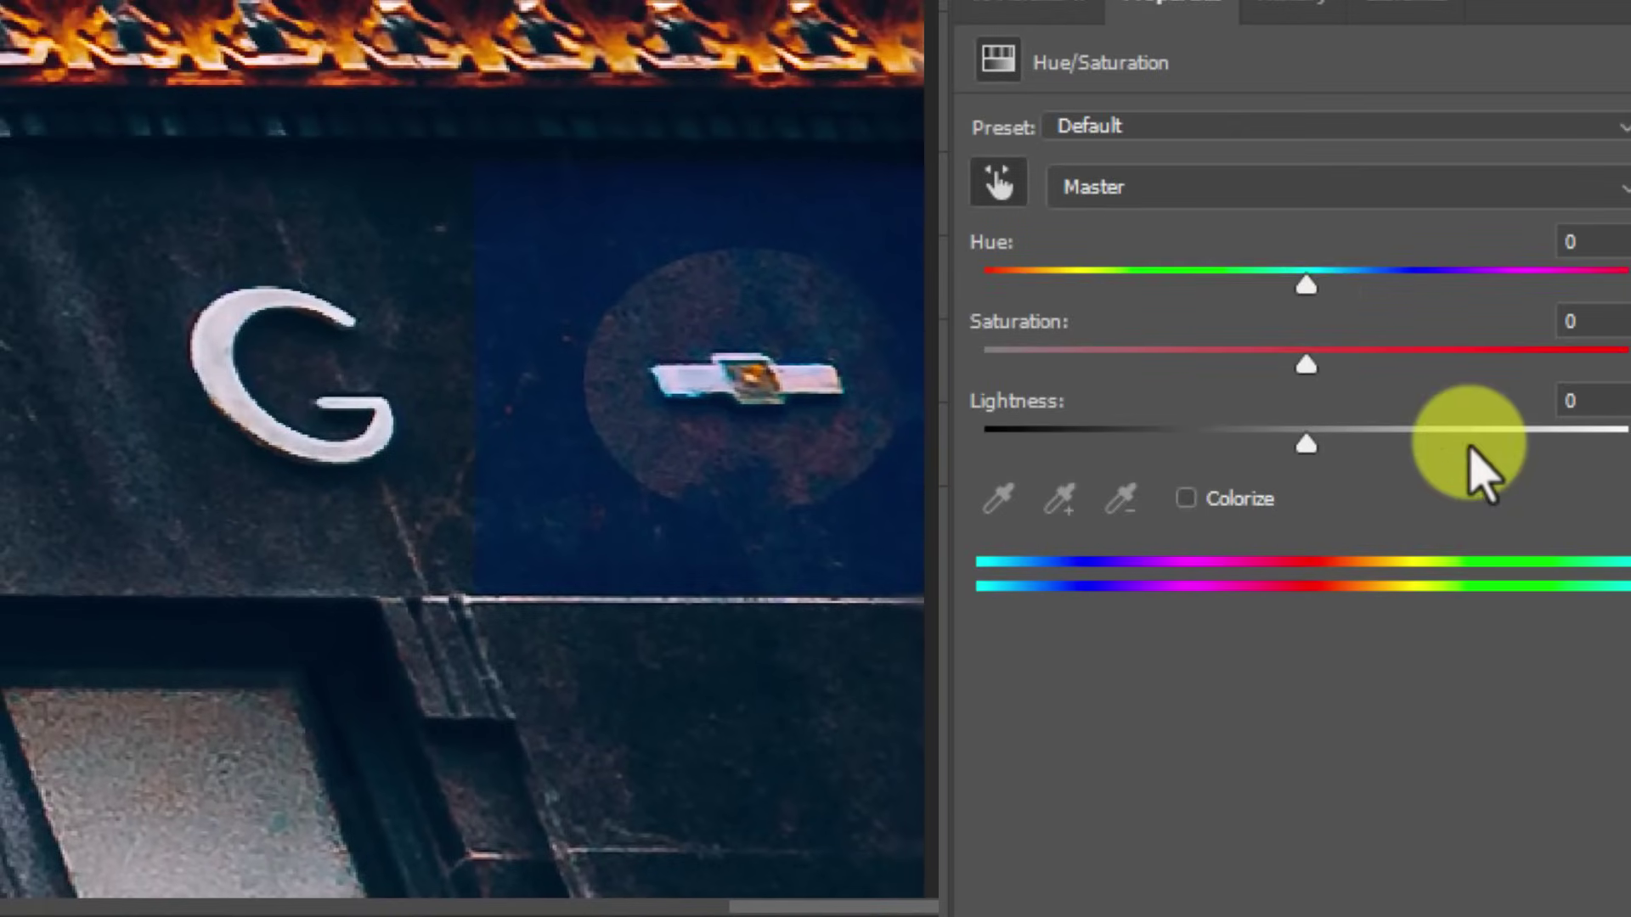
Step: Set the new Hue/Saturation layer's Master Hue to +17 and Lightness to -9
{"action": "left_click_drag", "start_coordinate": [1302, 283], "coordinate": [1339, 289]}
{"action": "left_click_drag", "start_coordinate": [1306, 444], "coordinate": [1275, 446]}
{"action": "mouse_move", "coordinate": [1338, 287]}
{"action": "left_mouse_down"}
{"action": "mouse_move", "coordinate": [1325, 287]}
{"action": "mouse_move", "coordinate": [1392, 287]}
{"action": "mouse_move", "coordinate": [1310, 287]}
{"action": "mouse_move", "coordinate": [1362, 287]}
{"action": "left_mouse_up"}
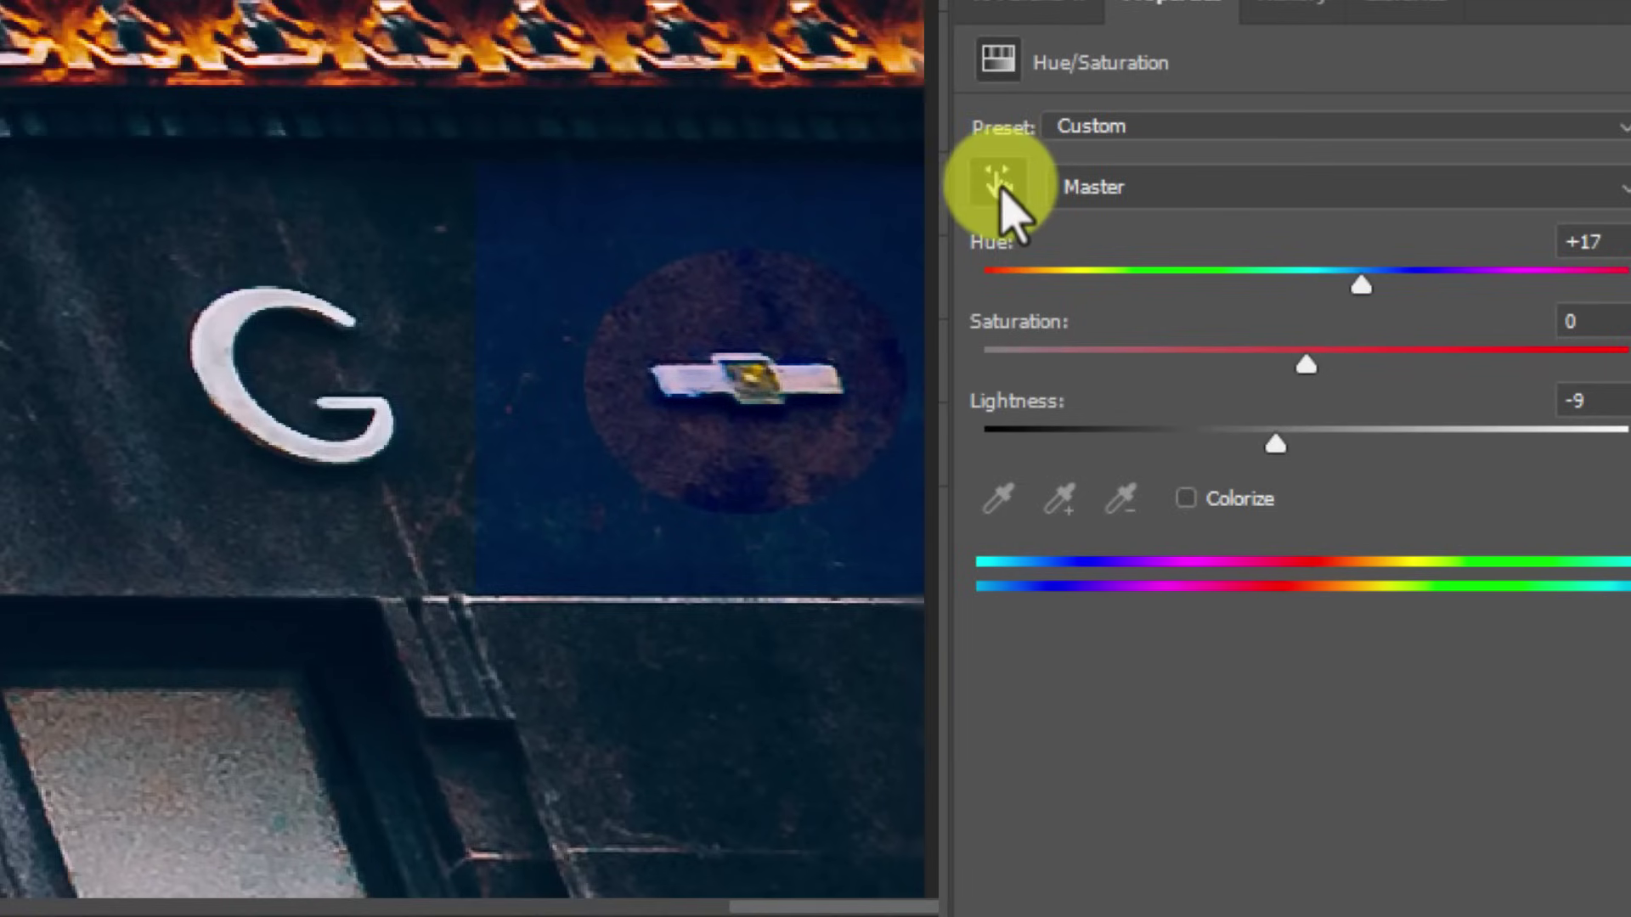
Step: Target the patch's Blues by sampling the image, set Hue to -15 and Lightness to +2, and raise Saturation above +22
{"action": "left_click", "coordinate": [1000, 187]}
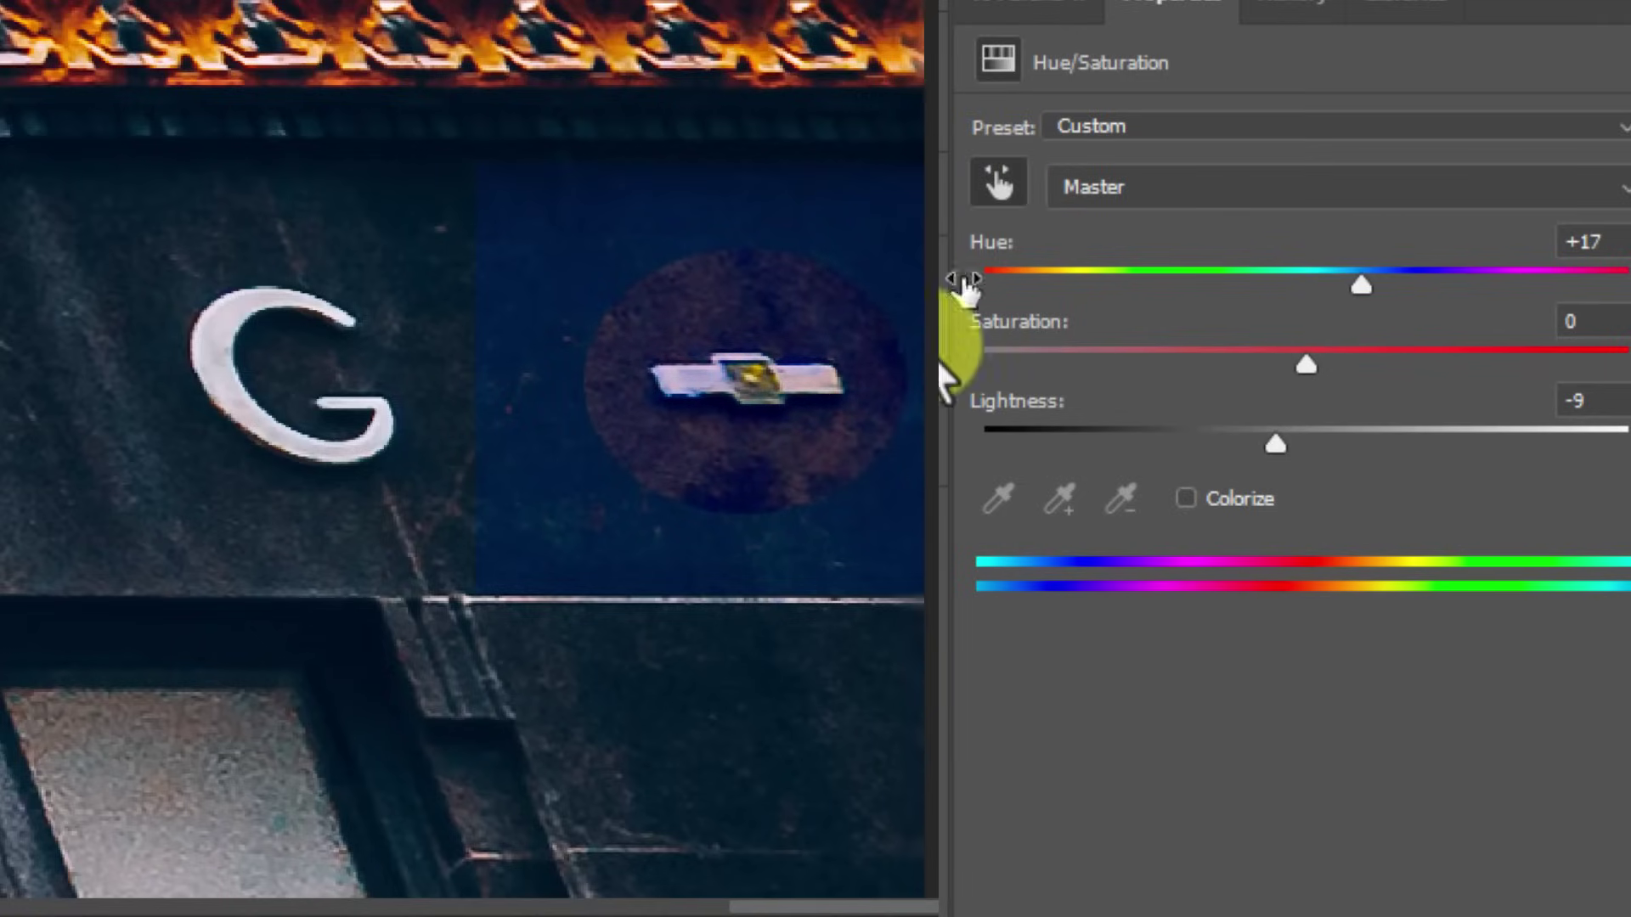
{"action": "left_click", "coordinate": [701, 415]}
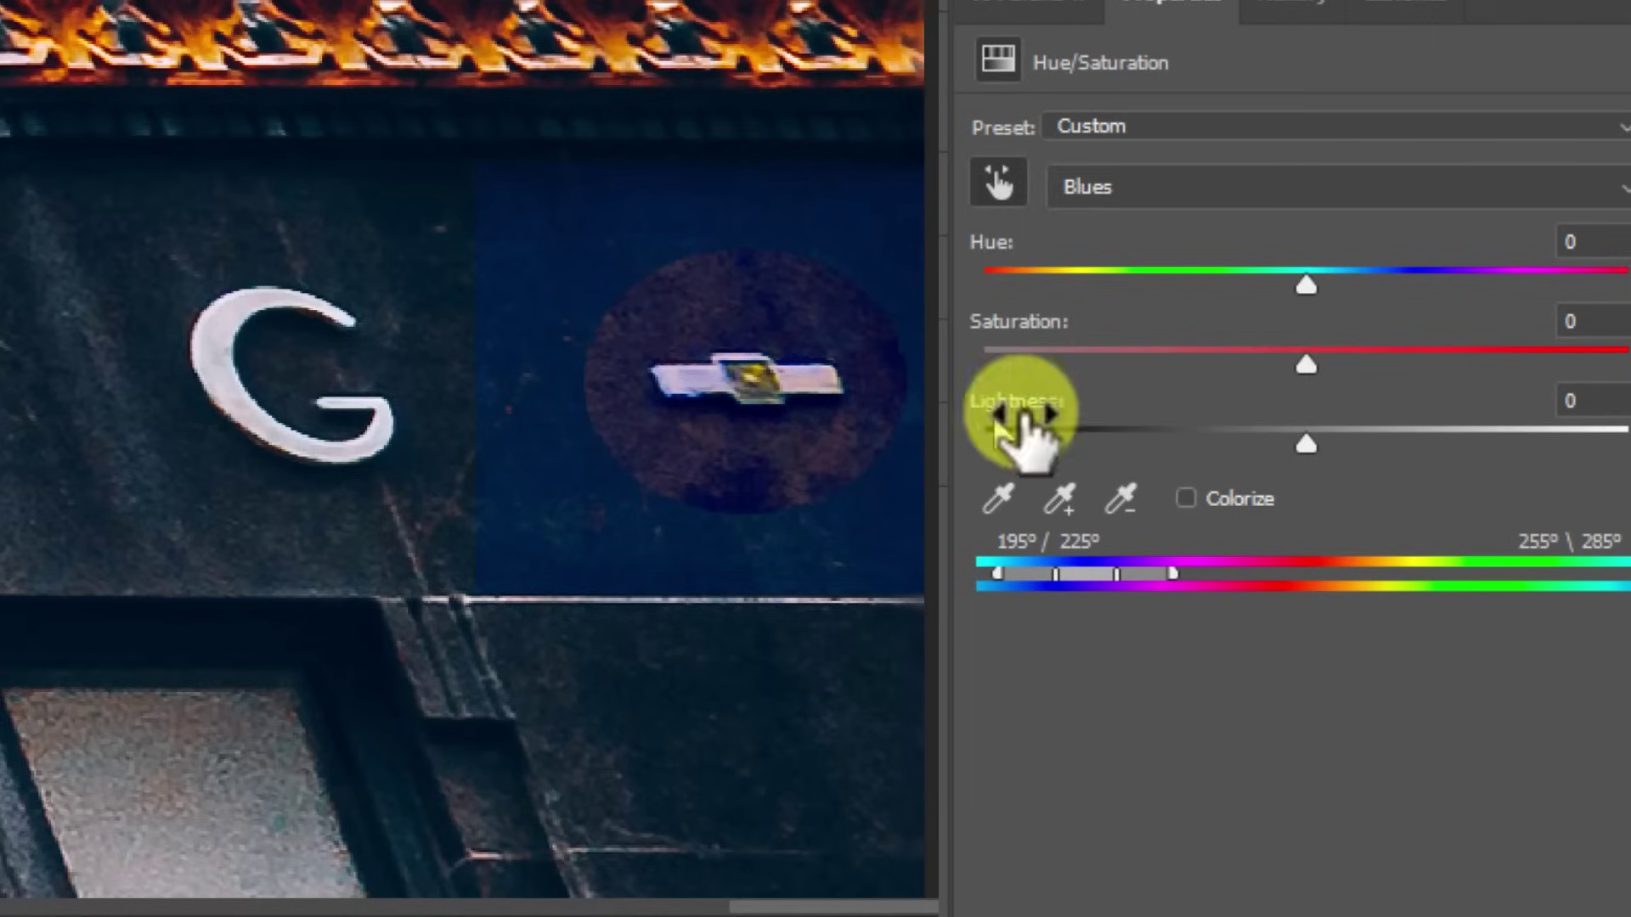
{"action": "left_click_drag", "start_coordinate": [1303, 367], "coordinate": [1372, 358]}
{"action": "mouse_move", "coordinate": [1309, 293]}
{"action": "left_mouse_down"}
{"action": "mouse_move", "coordinate": [1323, 306]}
{"action": "mouse_move", "coordinate": [1258, 301]}
{"action": "mouse_move", "coordinate": [1281, 298]}
{"action": "left_mouse_up"}
{"action": "left_click_drag", "start_coordinate": [1348, 452], "coordinate": [1311, 442]}
{"action": "left_click_drag", "start_coordinate": [1278, 280], "coordinate": [1257, 283]}
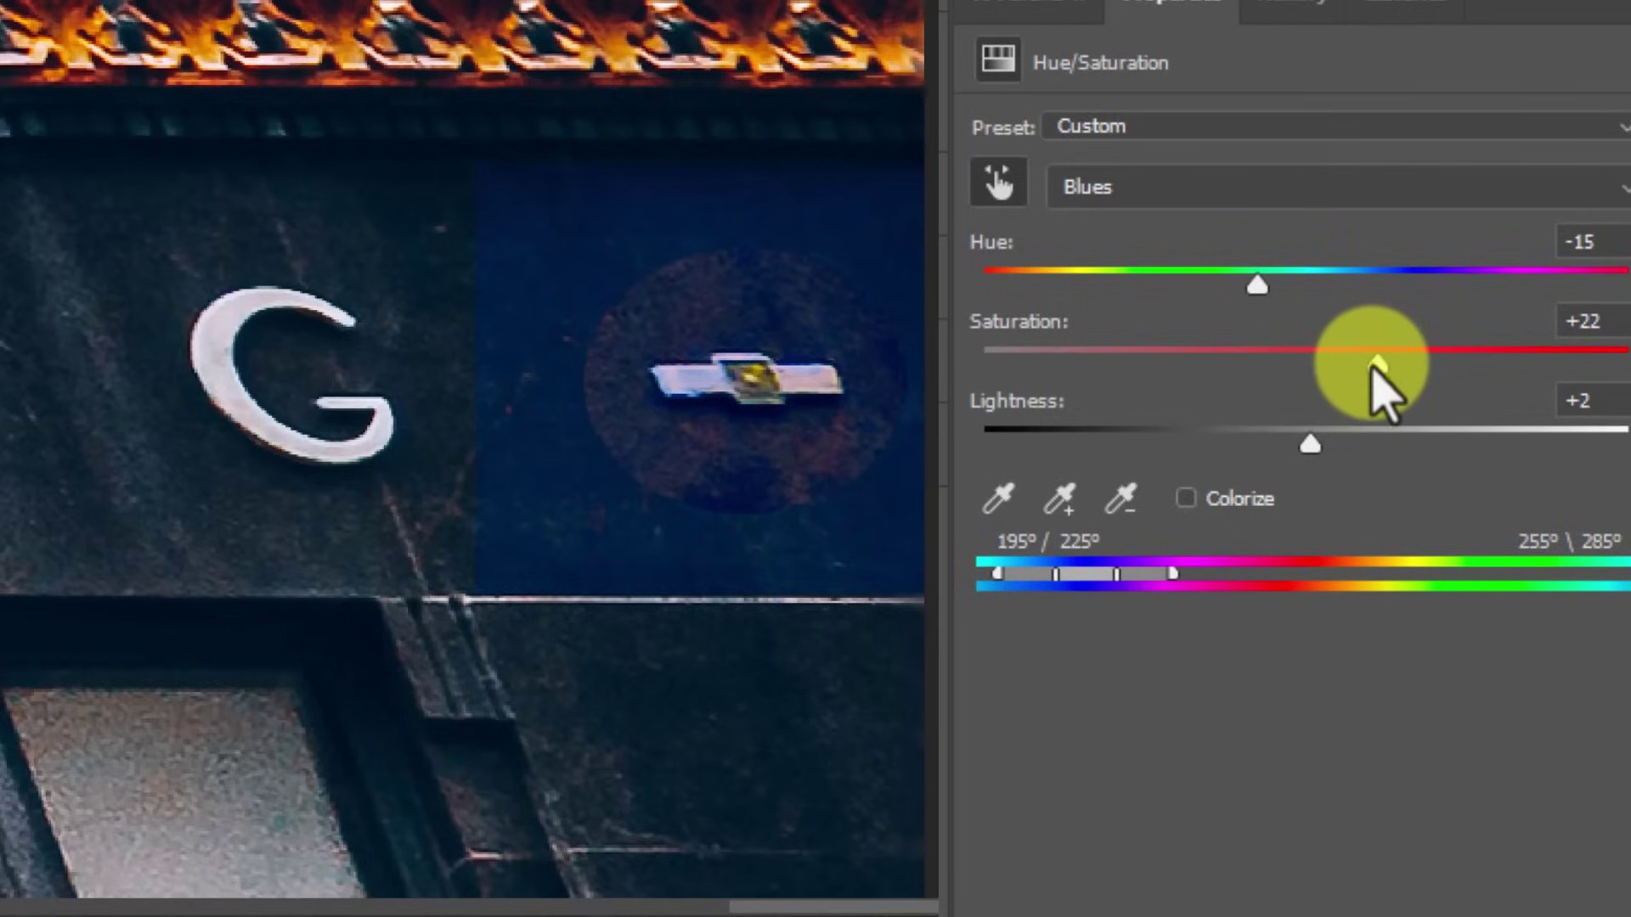
{"action": "left_click_drag", "start_coordinate": [1375, 367], "coordinate": [1417, 373]}
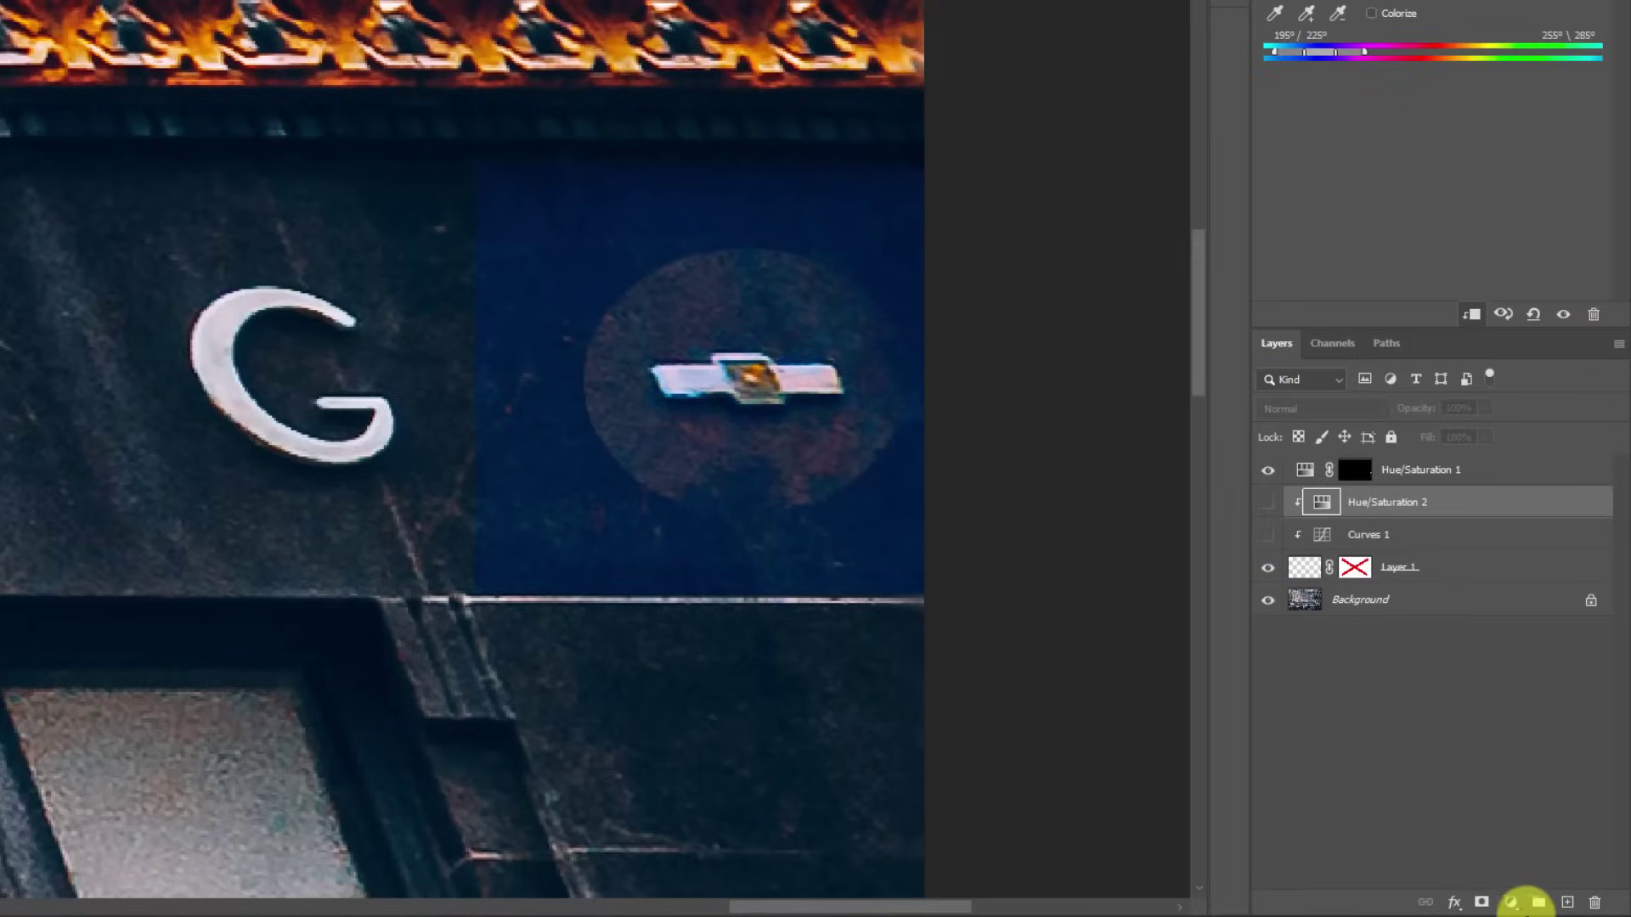
Step: Add a Selective Color adjustment layer above the hidden Hue/Saturation 2 layer and clip it to Layer 1
{"action": "left_click", "coordinate": [1511, 902]}
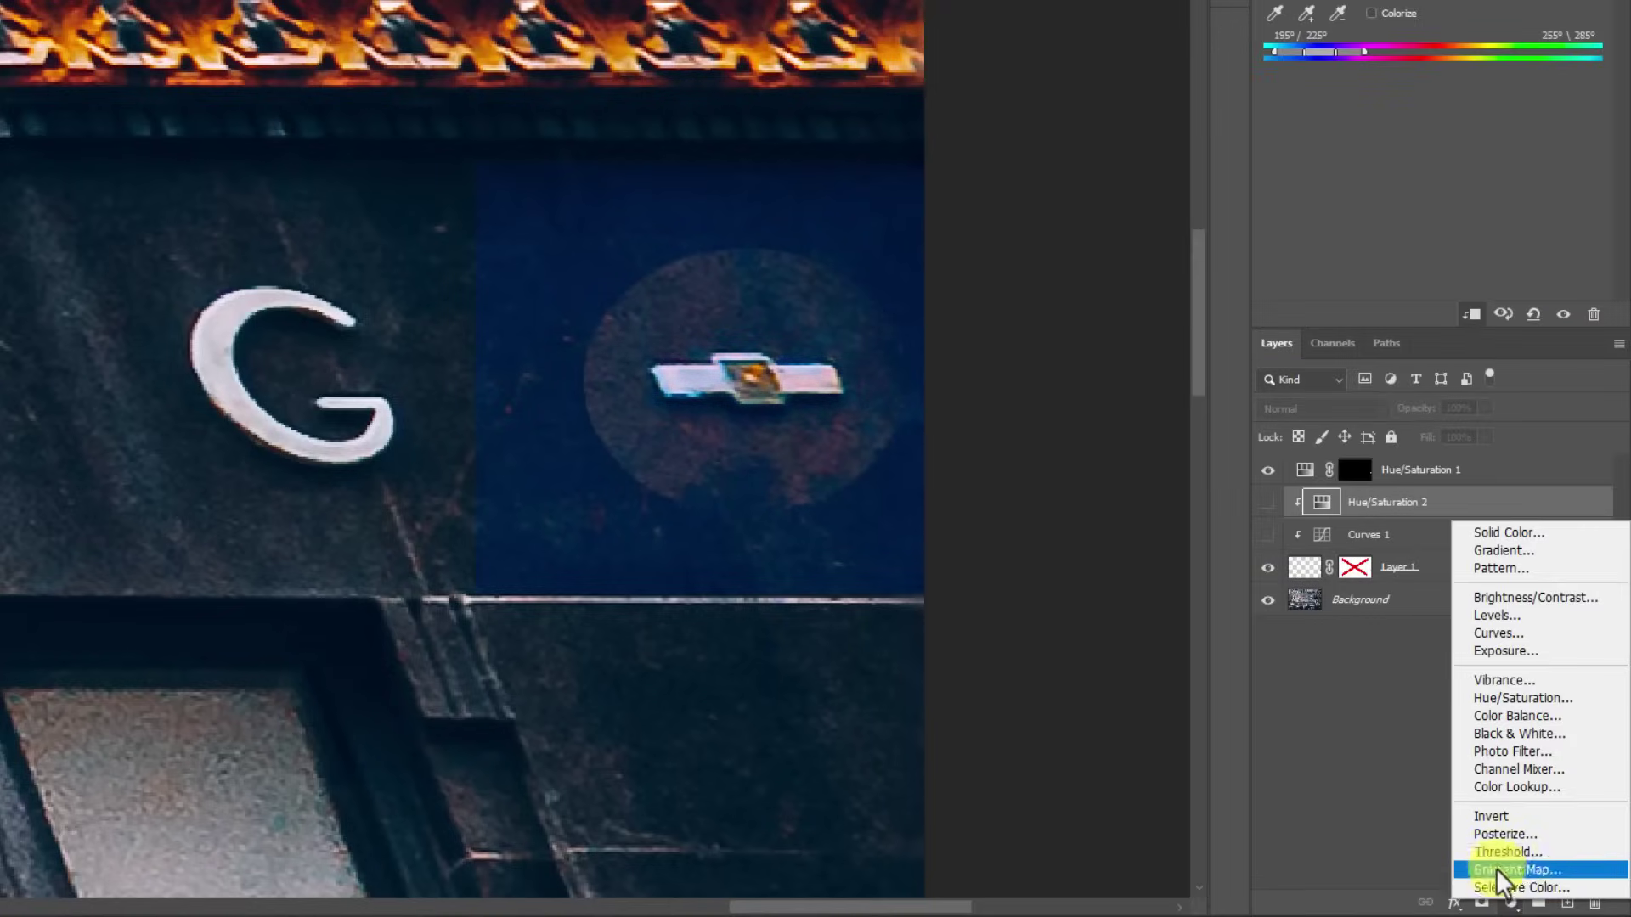
{"action": "left_click", "coordinate": [1493, 865]}
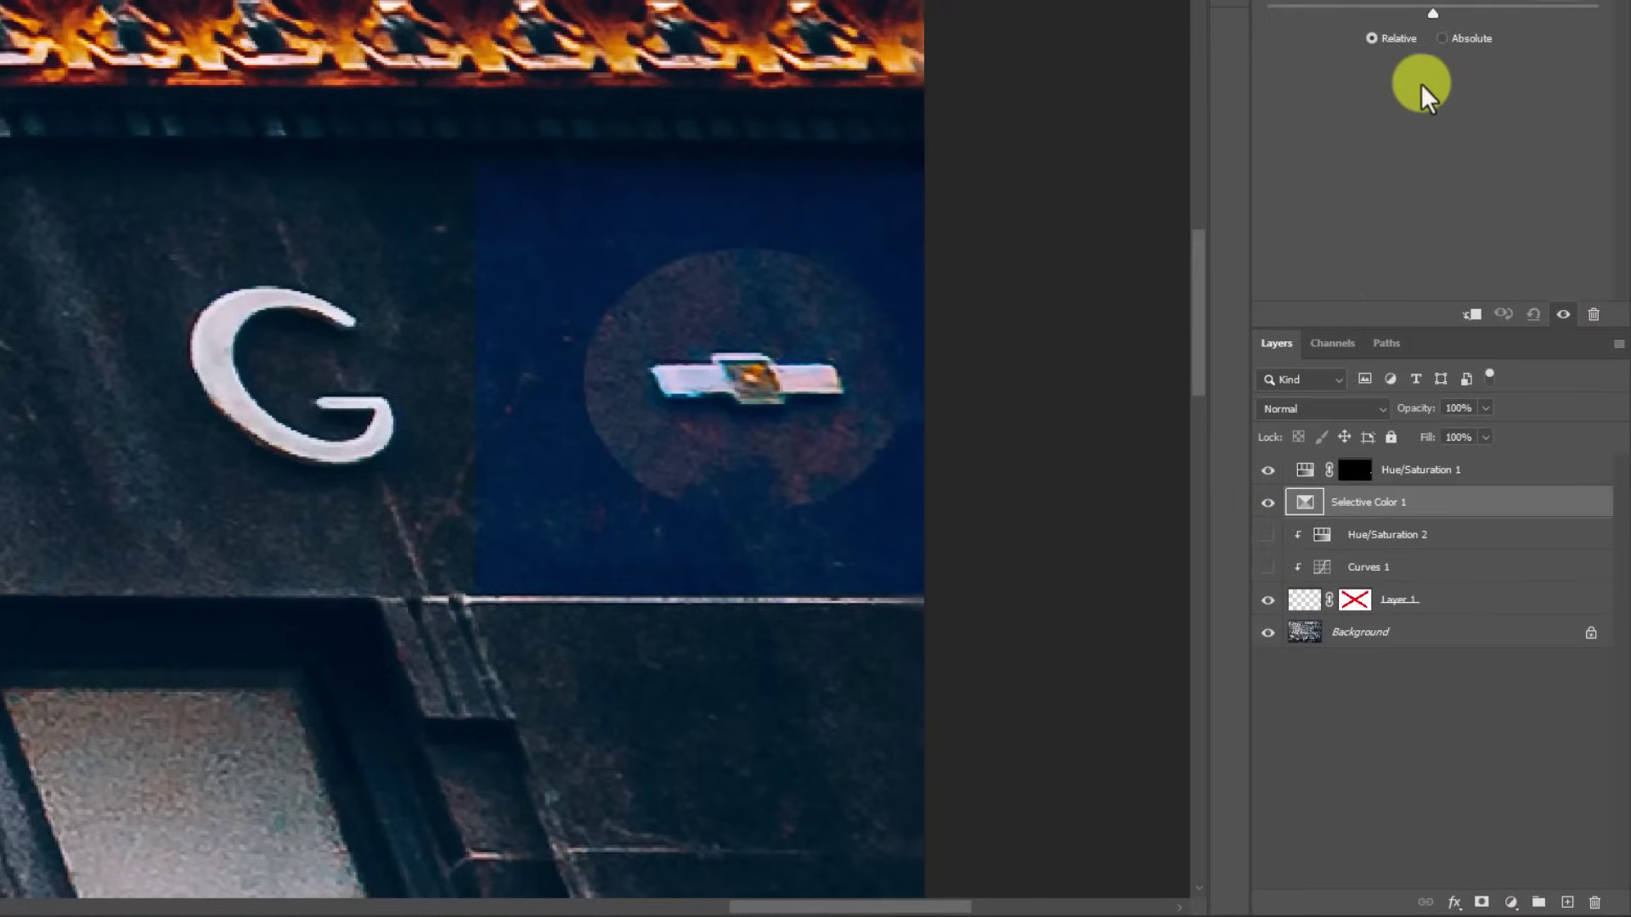
{"action": "key", "text": "alt"}
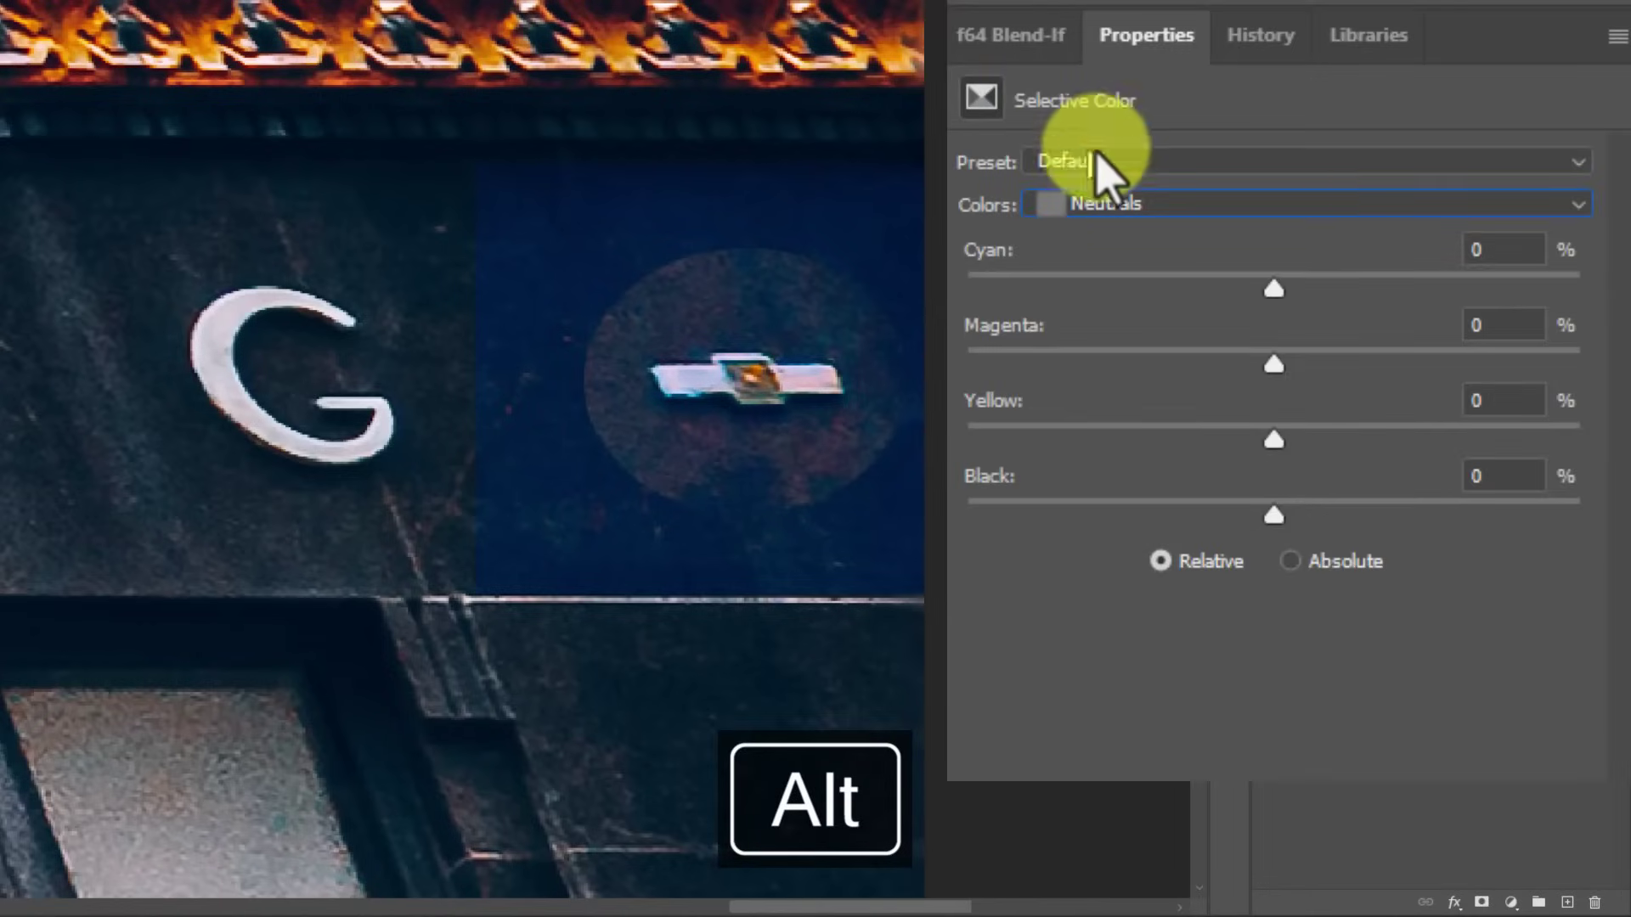
Step: Adjust the Selective Color Neutrals to Cyan +2, Magenta -1 and Yellow -9
{"action": "left_click", "coordinate": [1207, 207]}
{"action": "left_click", "coordinate": [1129, 481]}
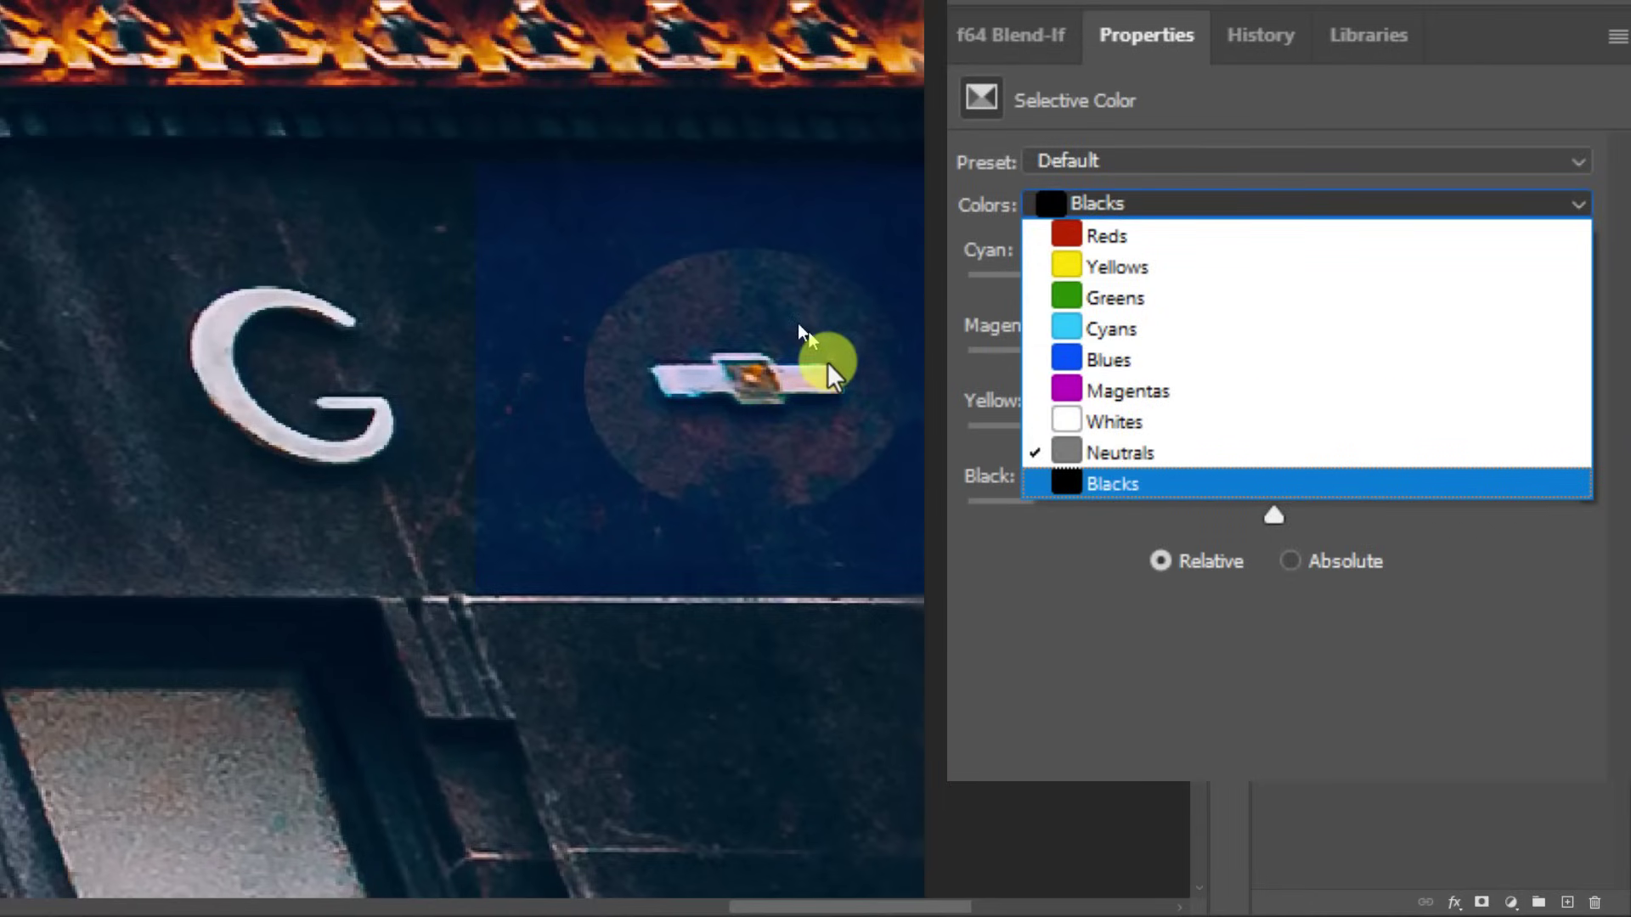
{"action": "left_click", "coordinate": [1096, 454]}
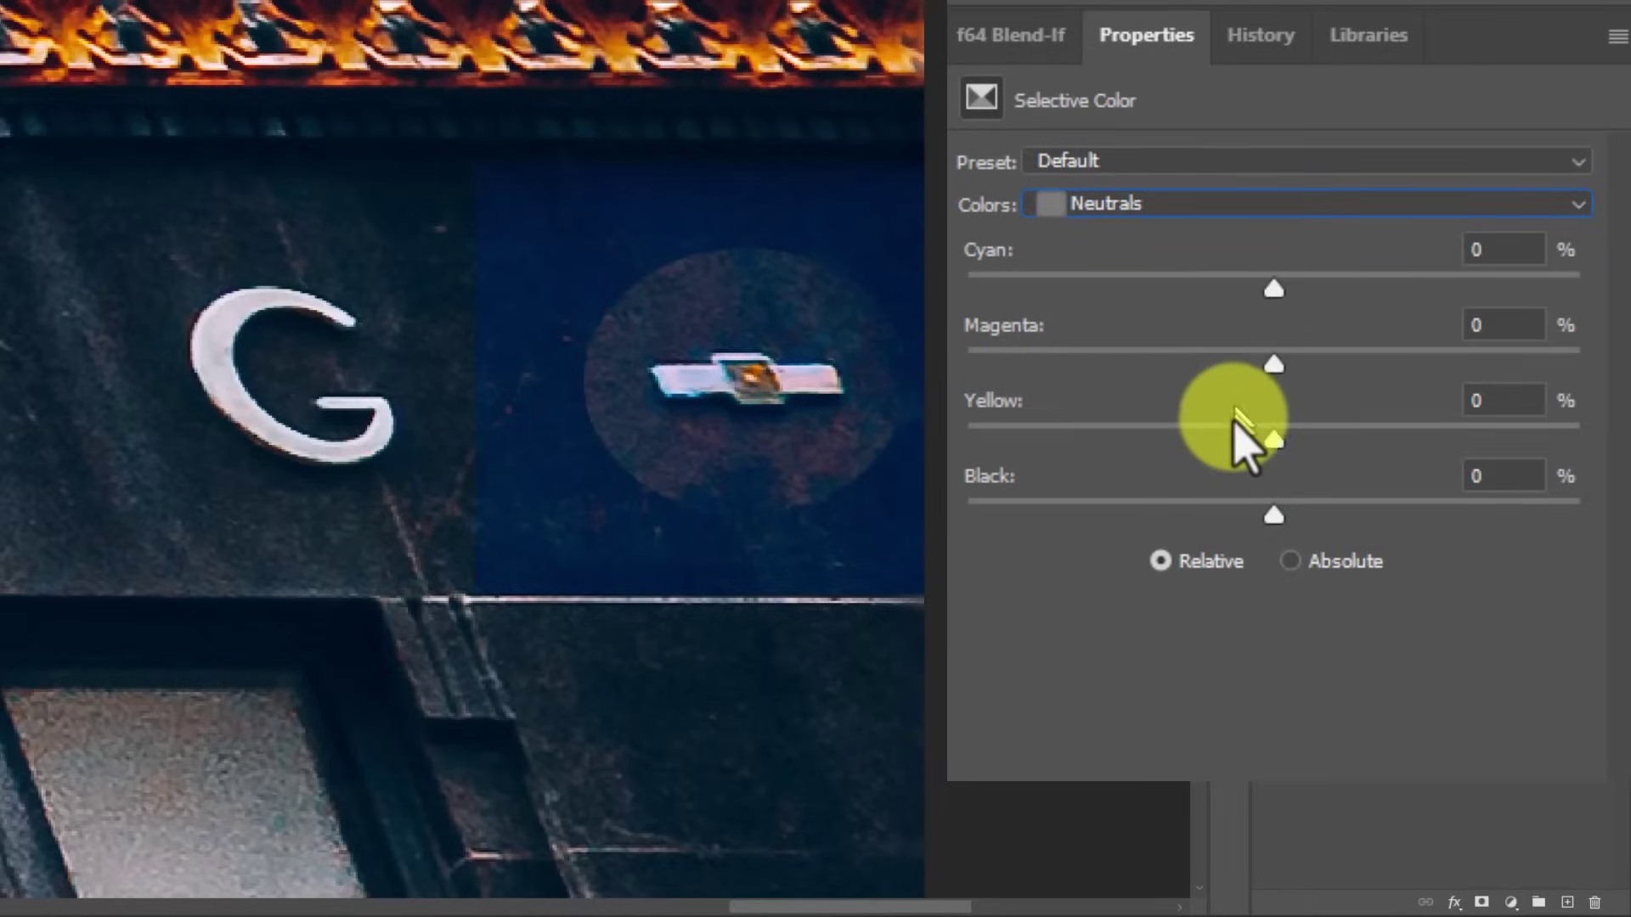
{"action": "mouse_move", "coordinate": [1270, 446]}
{"action": "left_mouse_down"}
{"action": "mouse_move", "coordinate": [1245, 443]}
{"action": "mouse_move", "coordinate": [1258, 446]}
{"action": "left_mouse_up"}
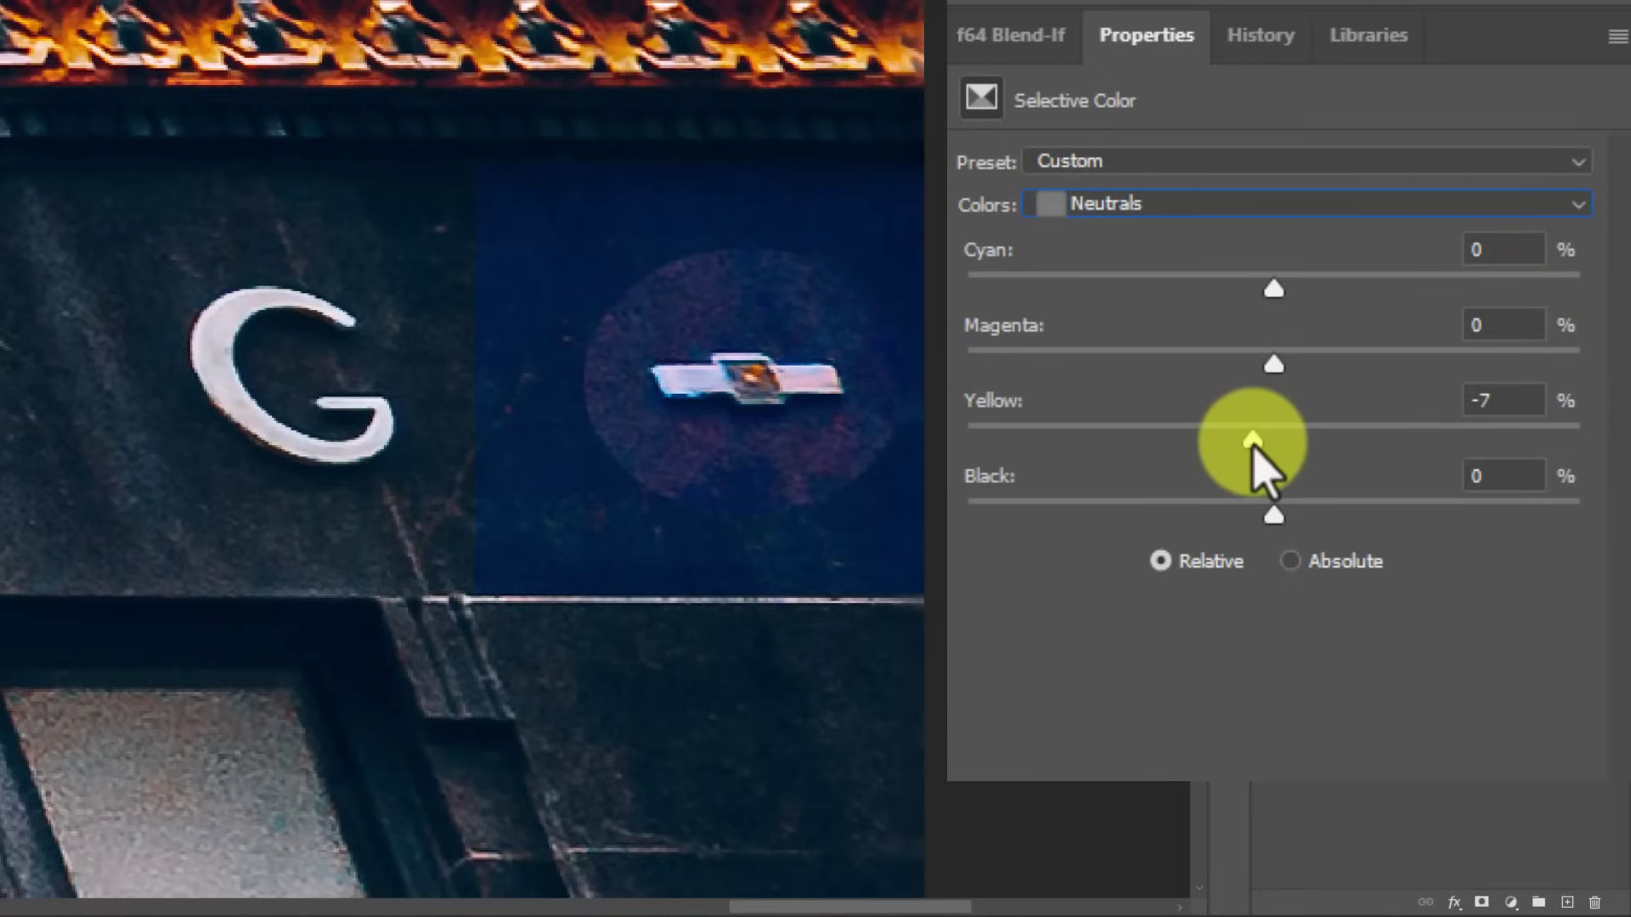
{"action": "left_click_drag", "start_coordinate": [1274, 366], "coordinate": [1280, 365]}
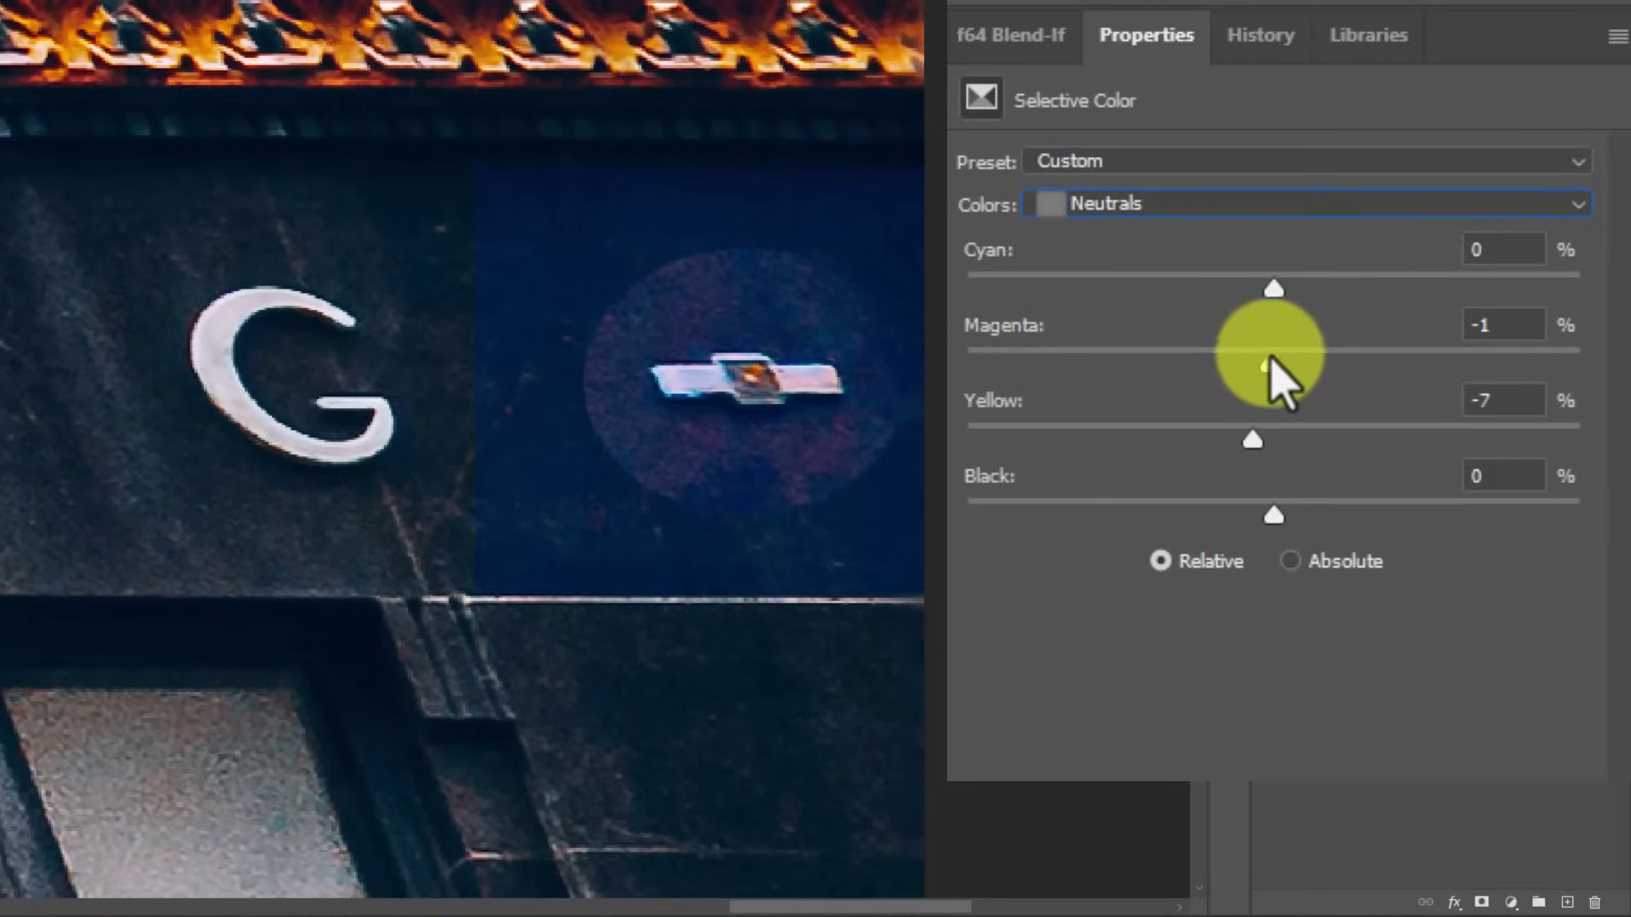
{"action": "left_click_drag", "start_coordinate": [1268, 361], "coordinate": [1269, 364]}
{"action": "left_click_drag", "start_coordinate": [1273, 291], "coordinate": [1267, 289]}
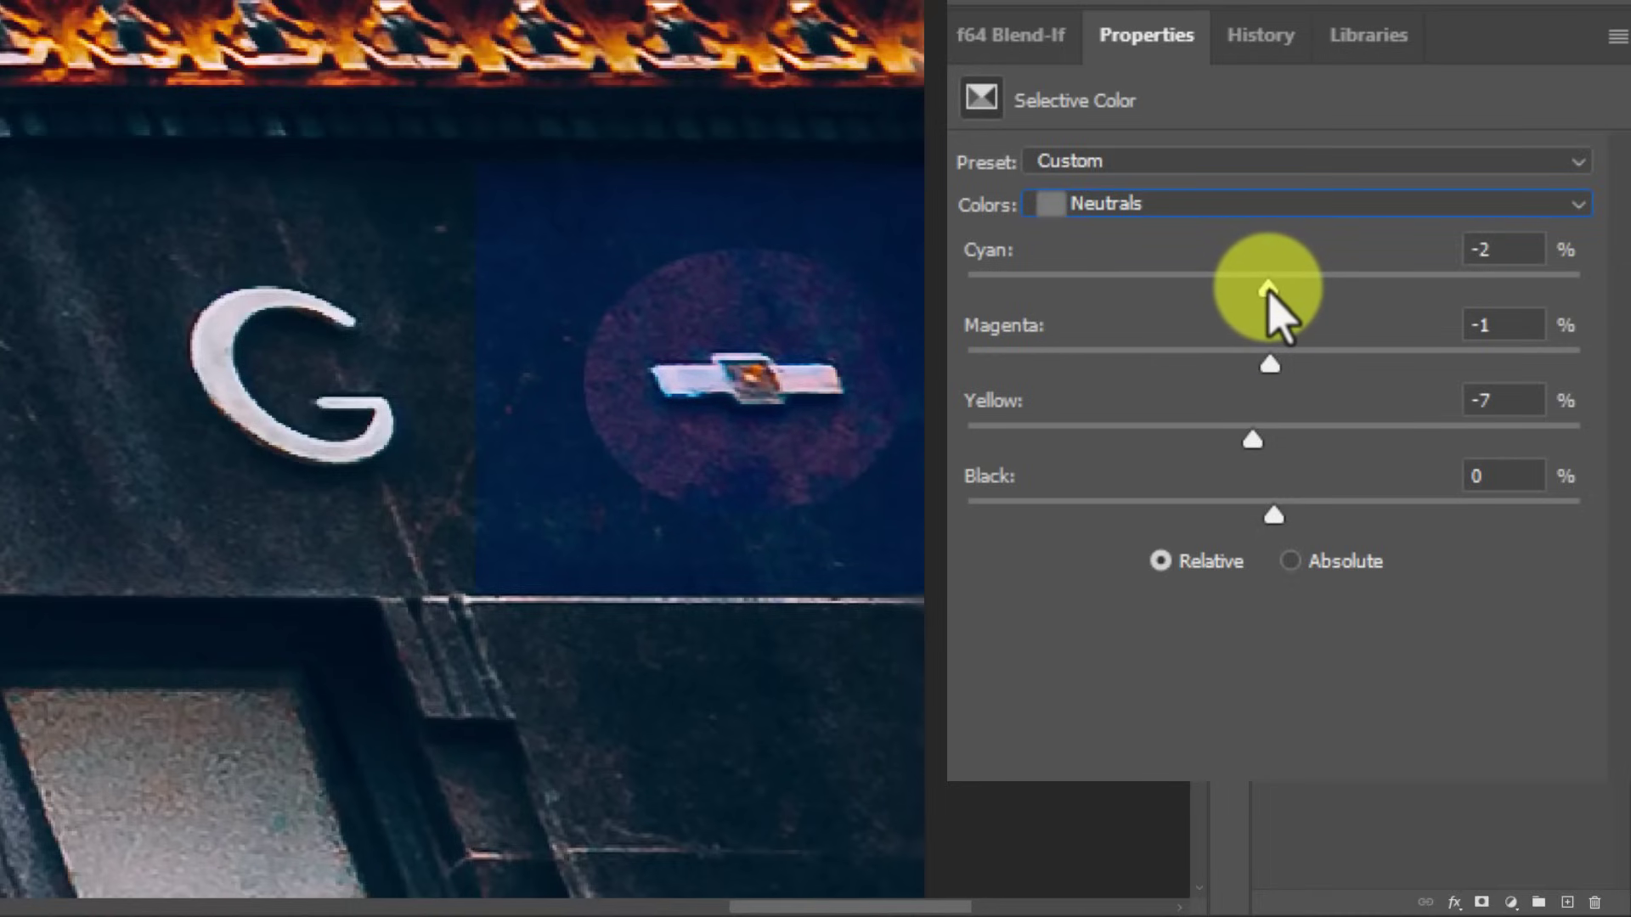
{"action": "left_click_drag", "start_coordinate": [1252, 440], "coordinate": [1246, 440]}
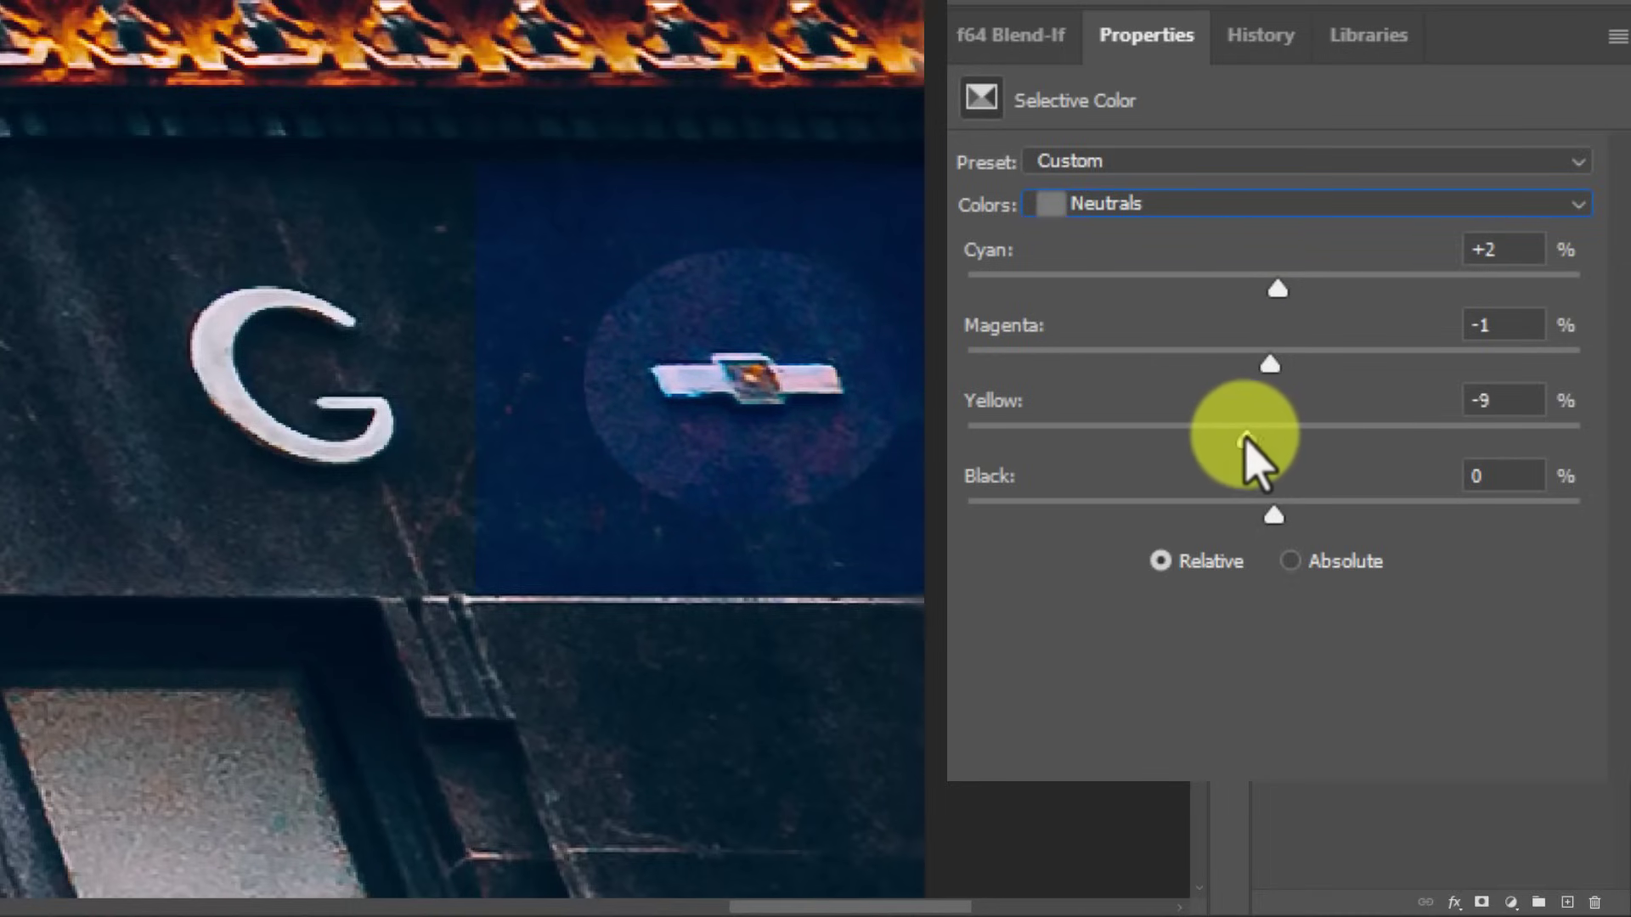
Step: Refine the Neutrals to Cyan +4, Magenta -2, Yellow -7 and Black +10 to match the patch to the wall
{"action": "left_click", "coordinate": [1283, 527]}
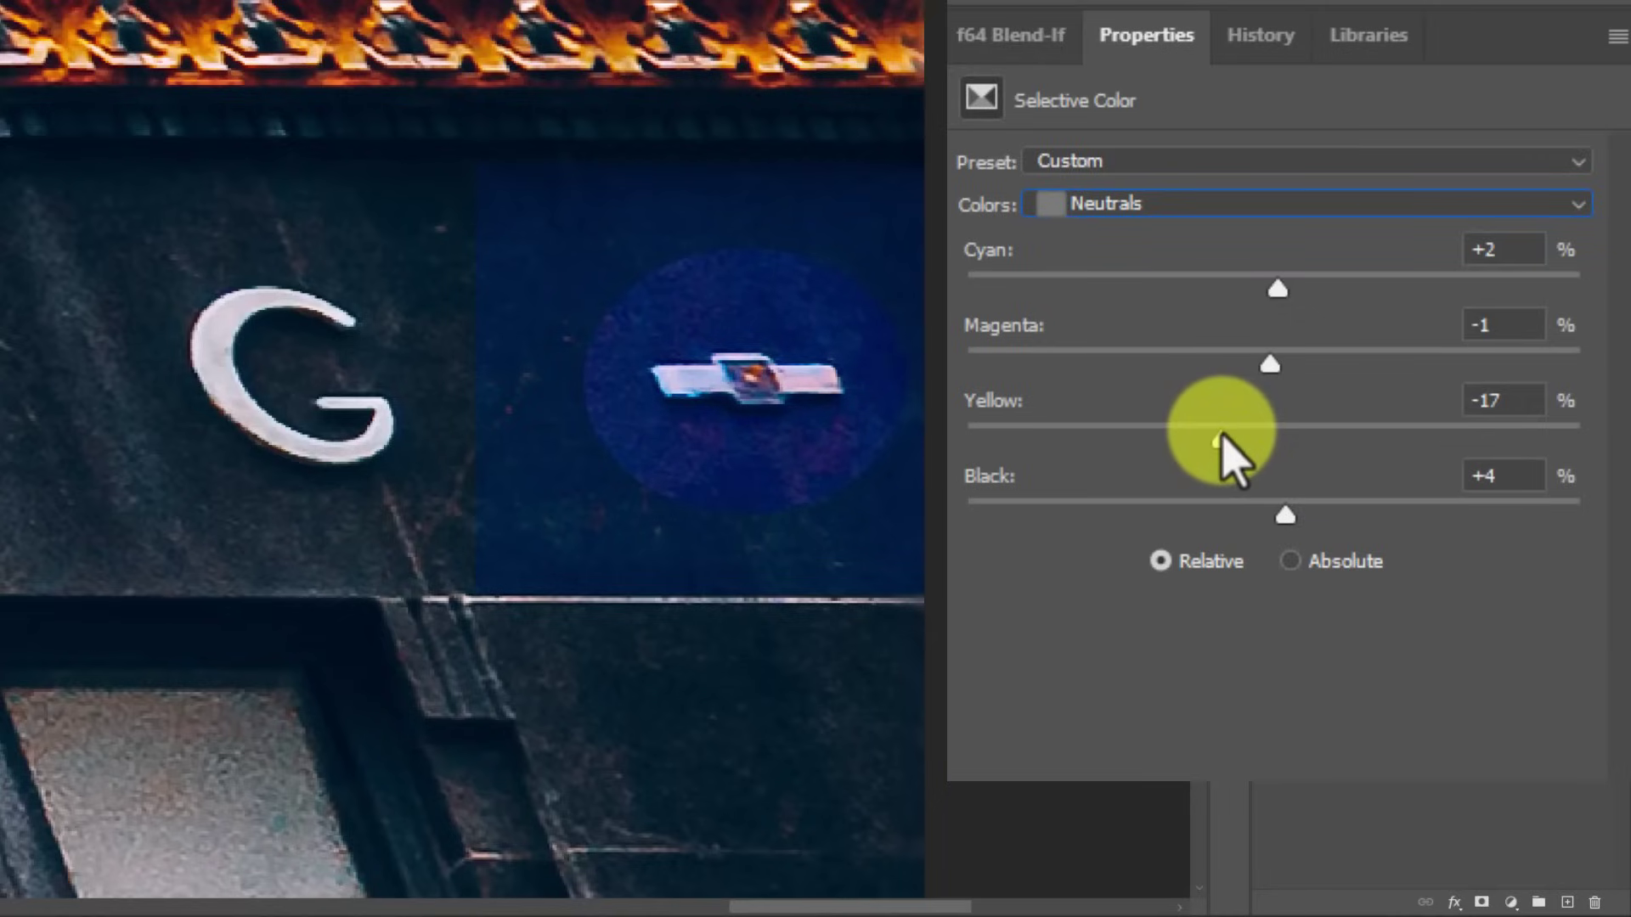
{"action": "left_click_drag", "start_coordinate": [1220, 438], "coordinate": [1239, 440]}
{"action": "left_click_drag", "start_coordinate": [1269, 363], "coordinate": [1272, 367]}
{"action": "left_click_drag", "start_coordinate": [1277, 288], "coordinate": [1285, 294]}
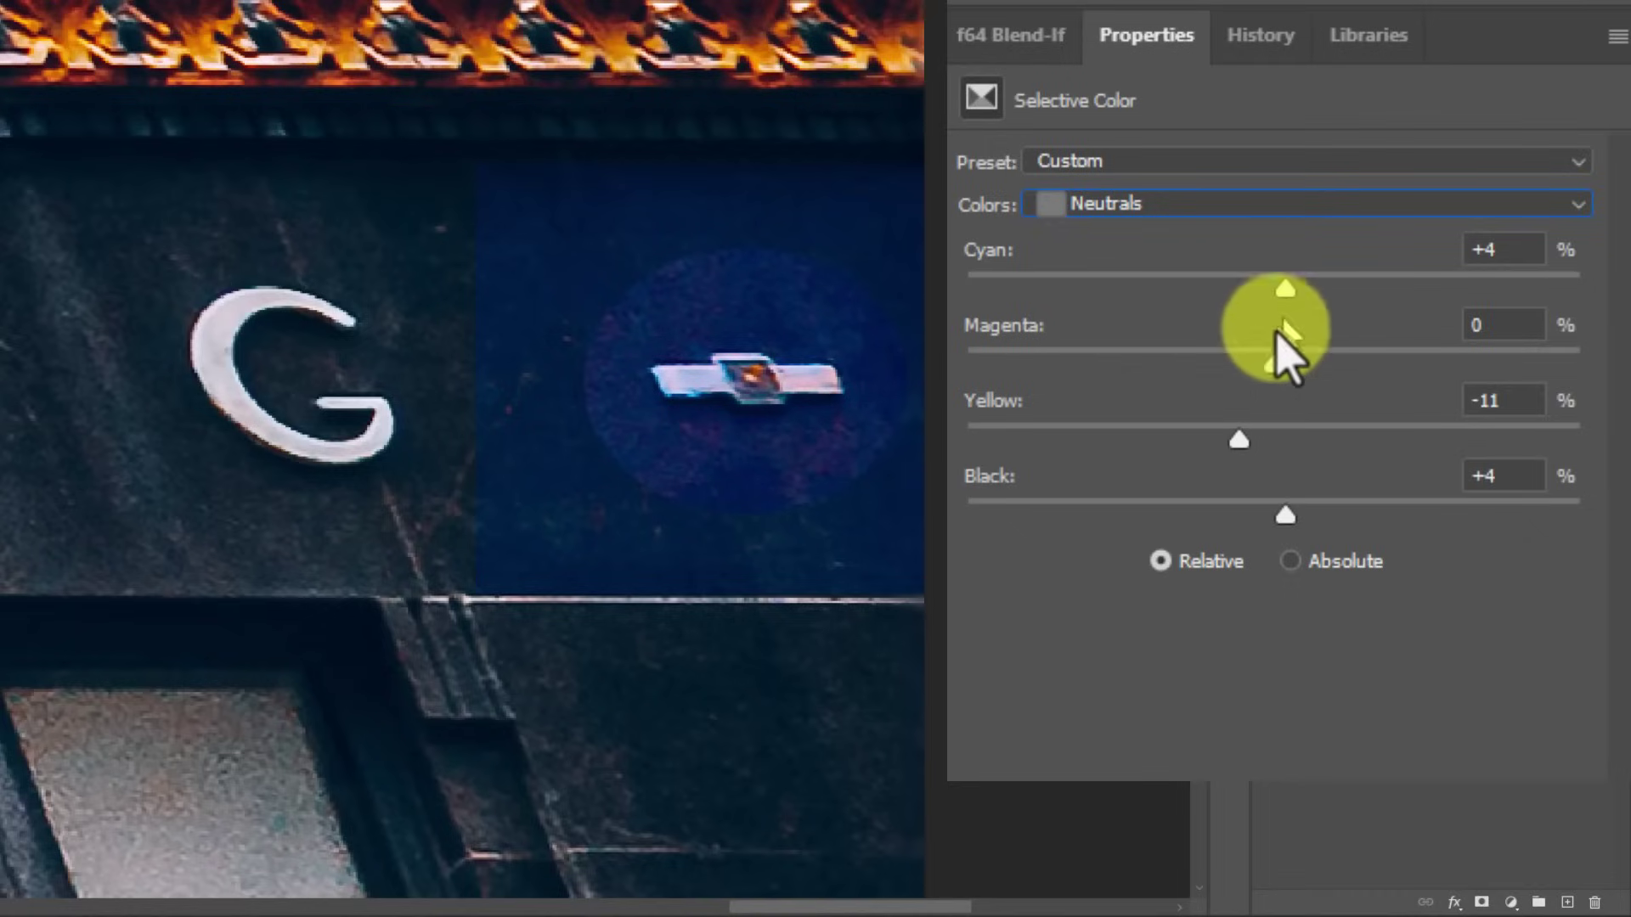
{"action": "left_click_drag", "start_coordinate": [1274, 365], "coordinate": [1266, 368]}
{"action": "left_click_drag", "start_coordinate": [1240, 437], "coordinate": [1241, 437]}
{"action": "left_click_drag", "start_coordinate": [1284, 514], "coordinate": [1305, 512]}
{"action": "left_click_drag", "start_coordinate": [1242, 437], "coordinate": [1250, 439]}
{"action": "left_click_drag", "start_coordinate": [1305, 515], "coordinate": [1305, 515]}
{"action": "left_click_drag", "start_coordinate": [1242, 350], "coordinate": [1254, 366]}
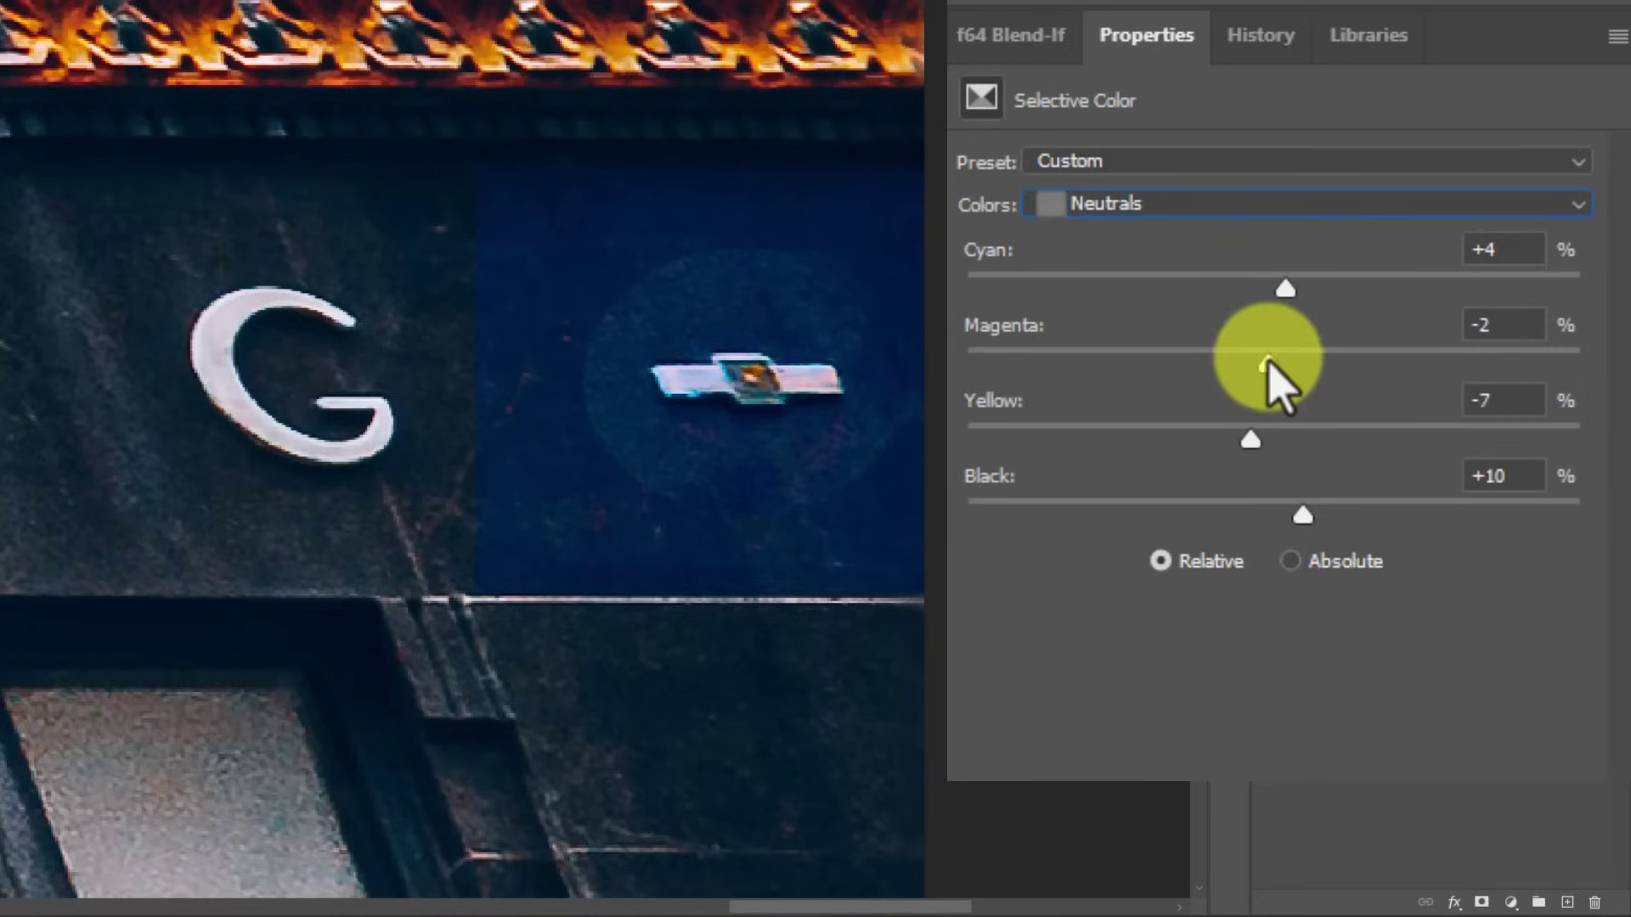
Step: Adjust the Selective Color Blacks to Cyan +2, Magenta 0 and Yellow -3
{"action": "left_click", "coordinate": [1198, 205]}
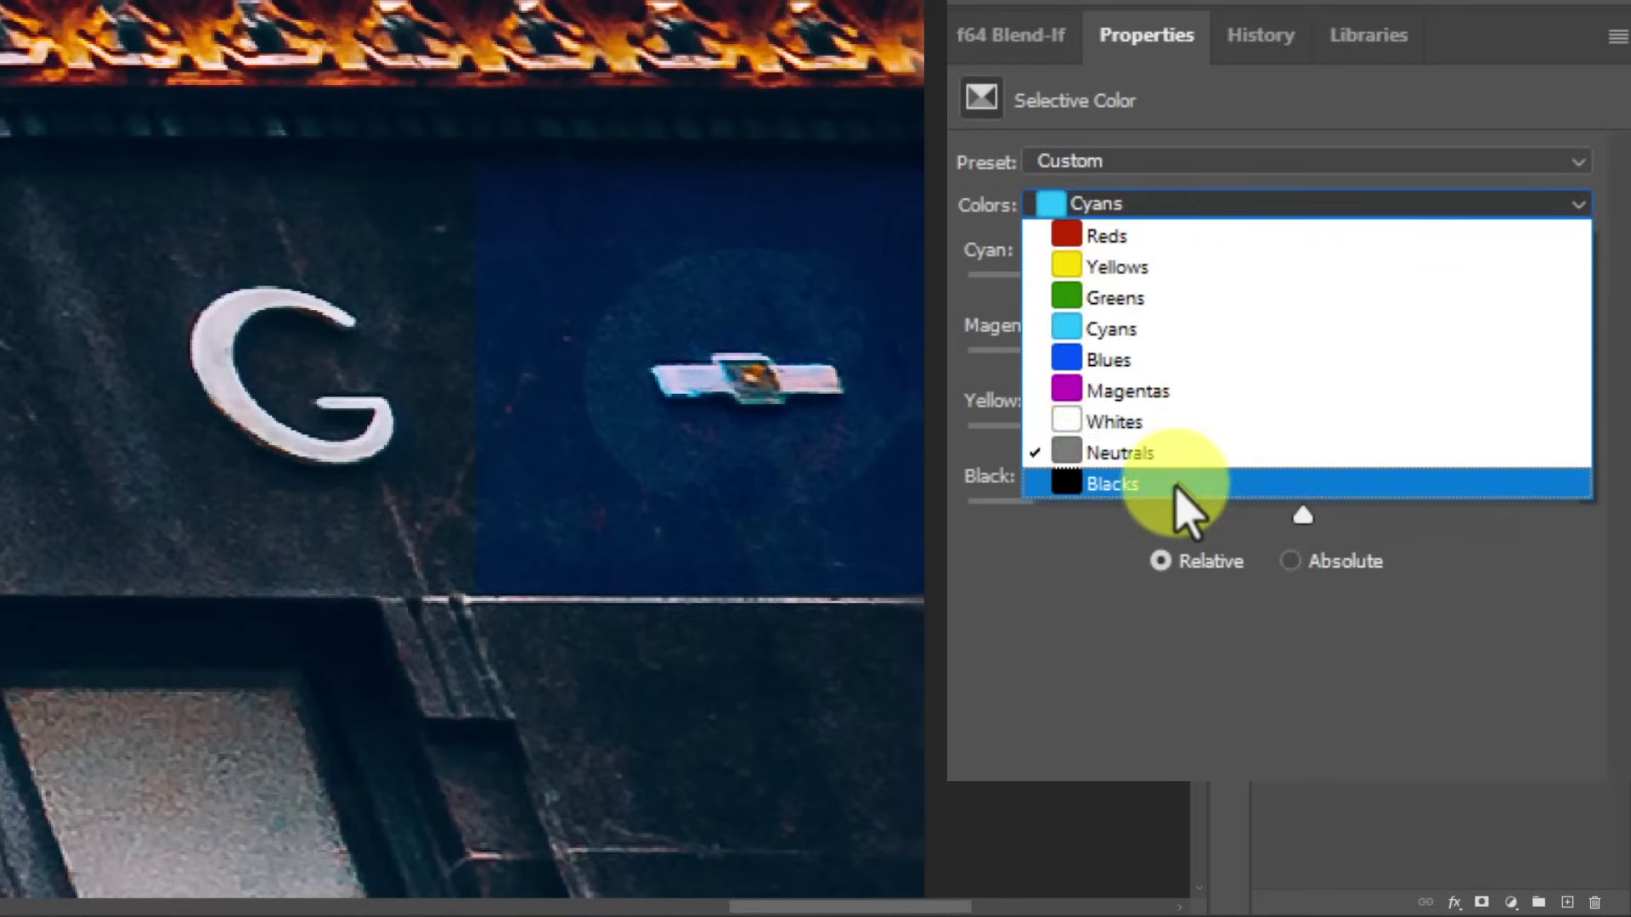
{"action": "left_click", "coordinate": [1189, 484]}
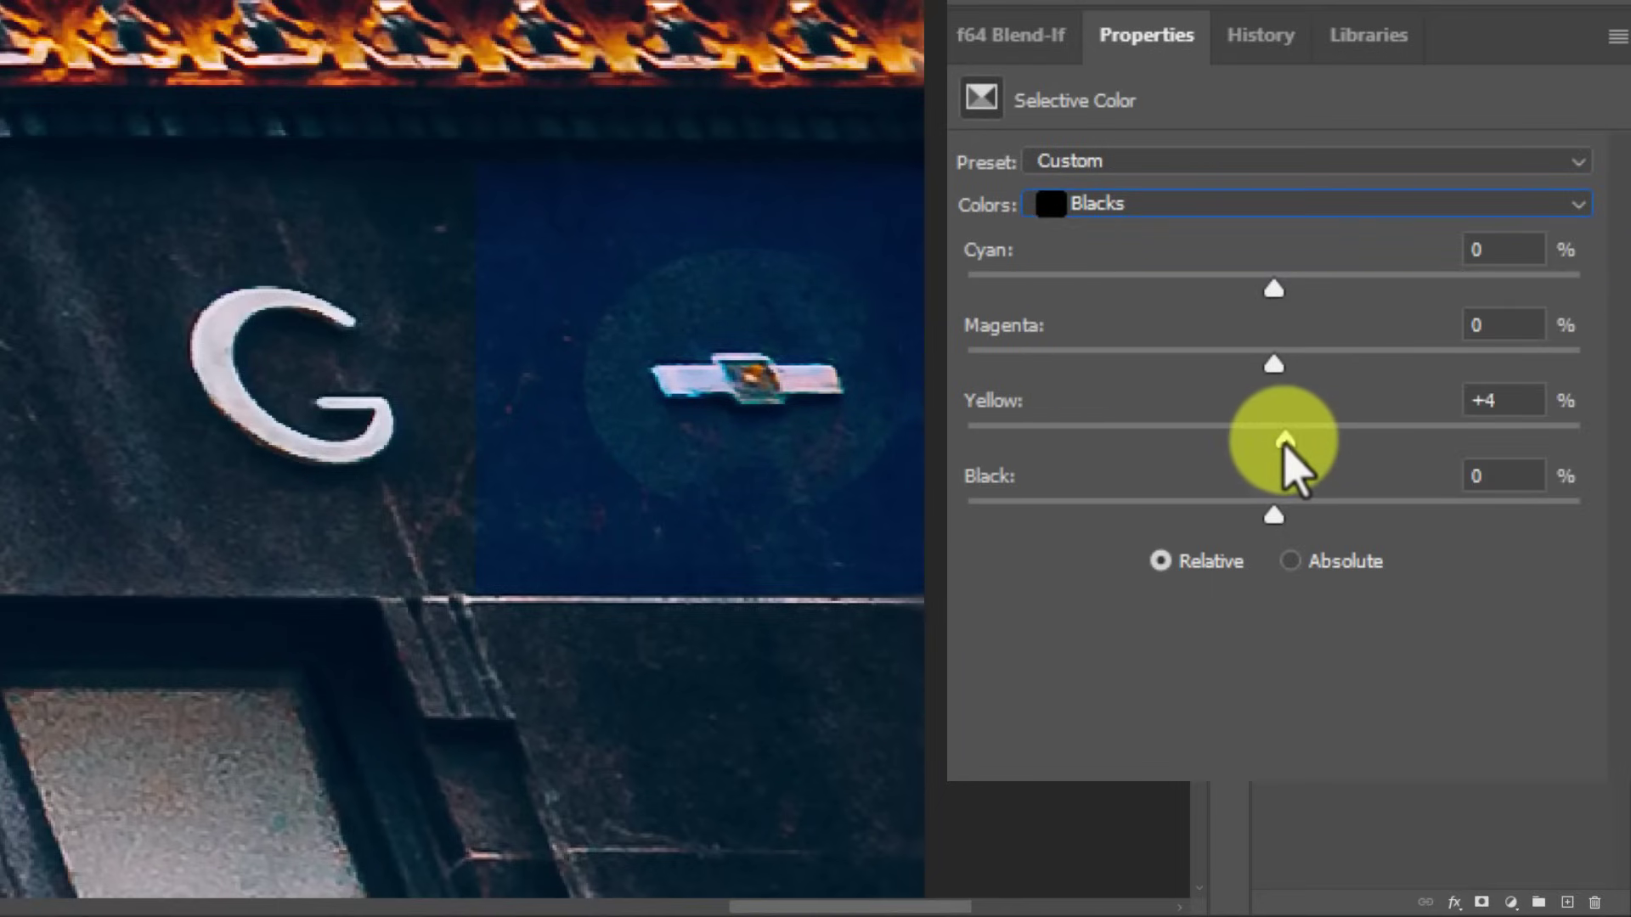
{"action": "left_click_drag", "start_coordinate": [1285, 440], "coordinate": [1262, 440]}
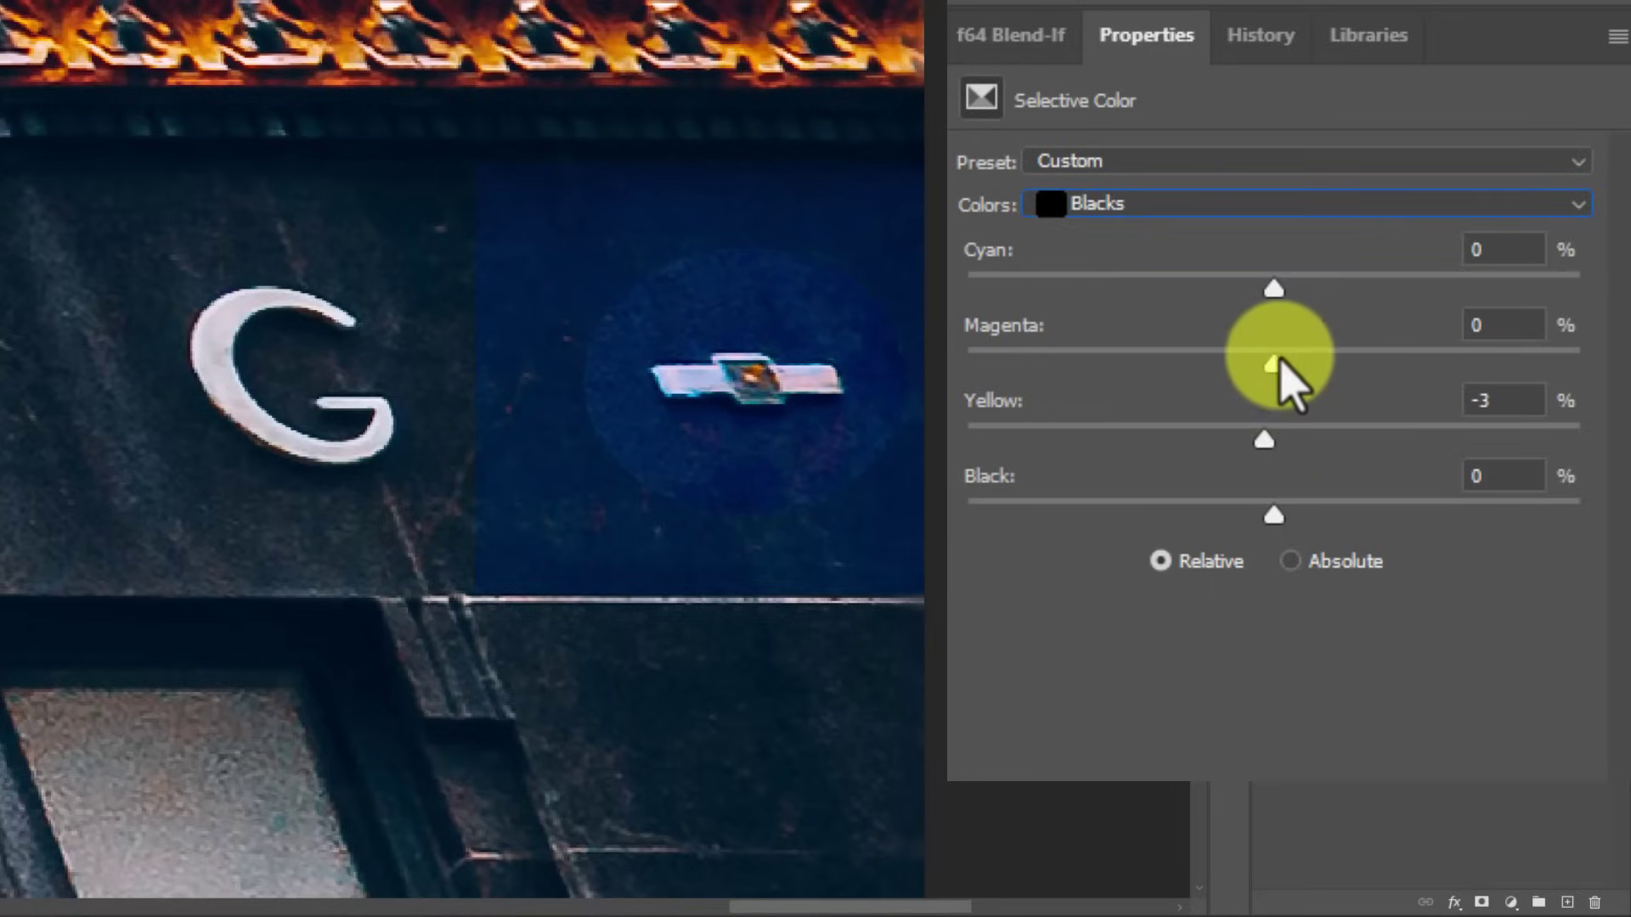
{"action": "left_click_drag", "start_coordinate": [1274, 365], "coordinate": [1271, 367]}
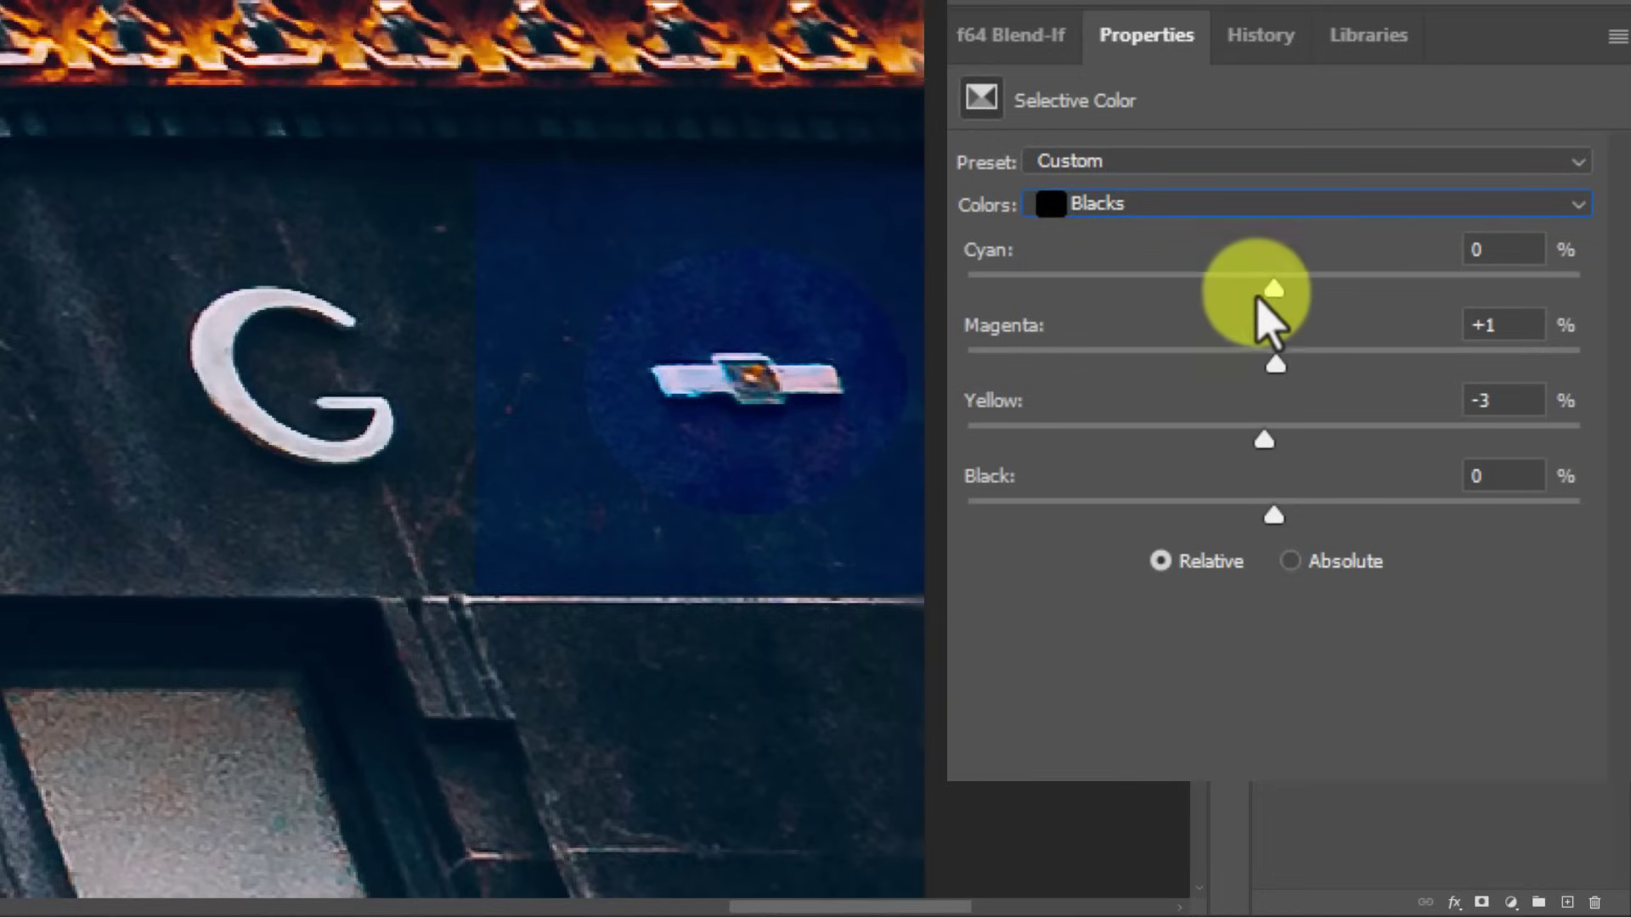
{"action": "left_click_drag", "start_coordinate": [1262, 293], "coordinate": [1276, 293]}
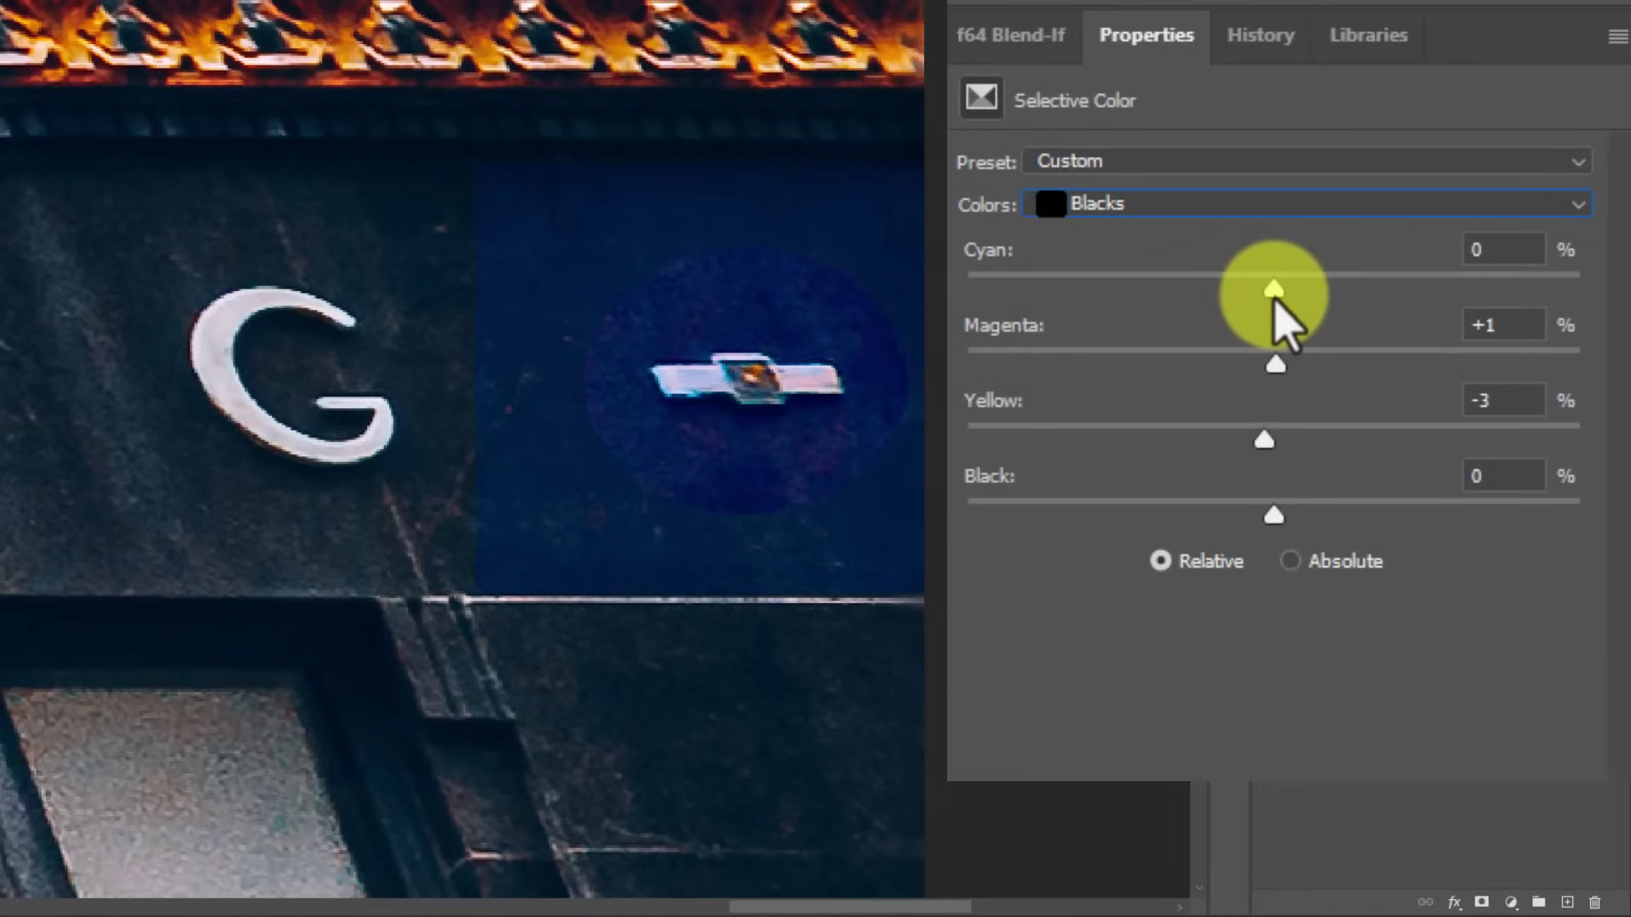
{"action": "left_click_drag", "start_coordinate": [1277, 365], "coordinate": [1273, 365]}
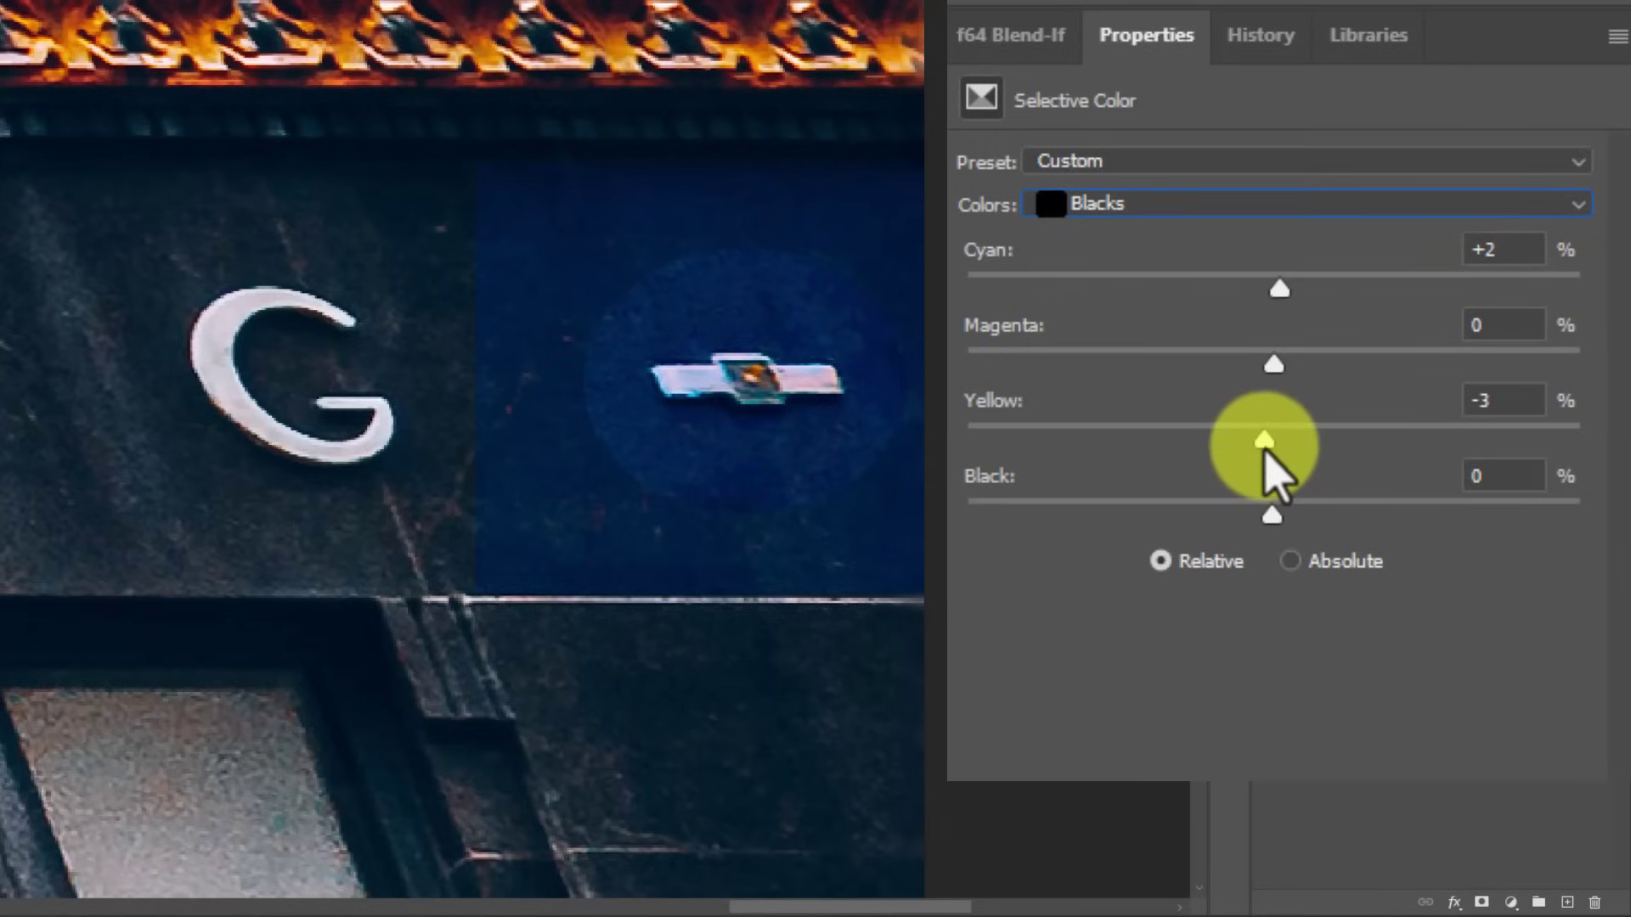
Step: Try adjusting the Selective Color Whites to Cyan -7, Magenta +6, Yellow +13 and Black +17
{"action": "left_click", "coordinate": [1223, 204]}
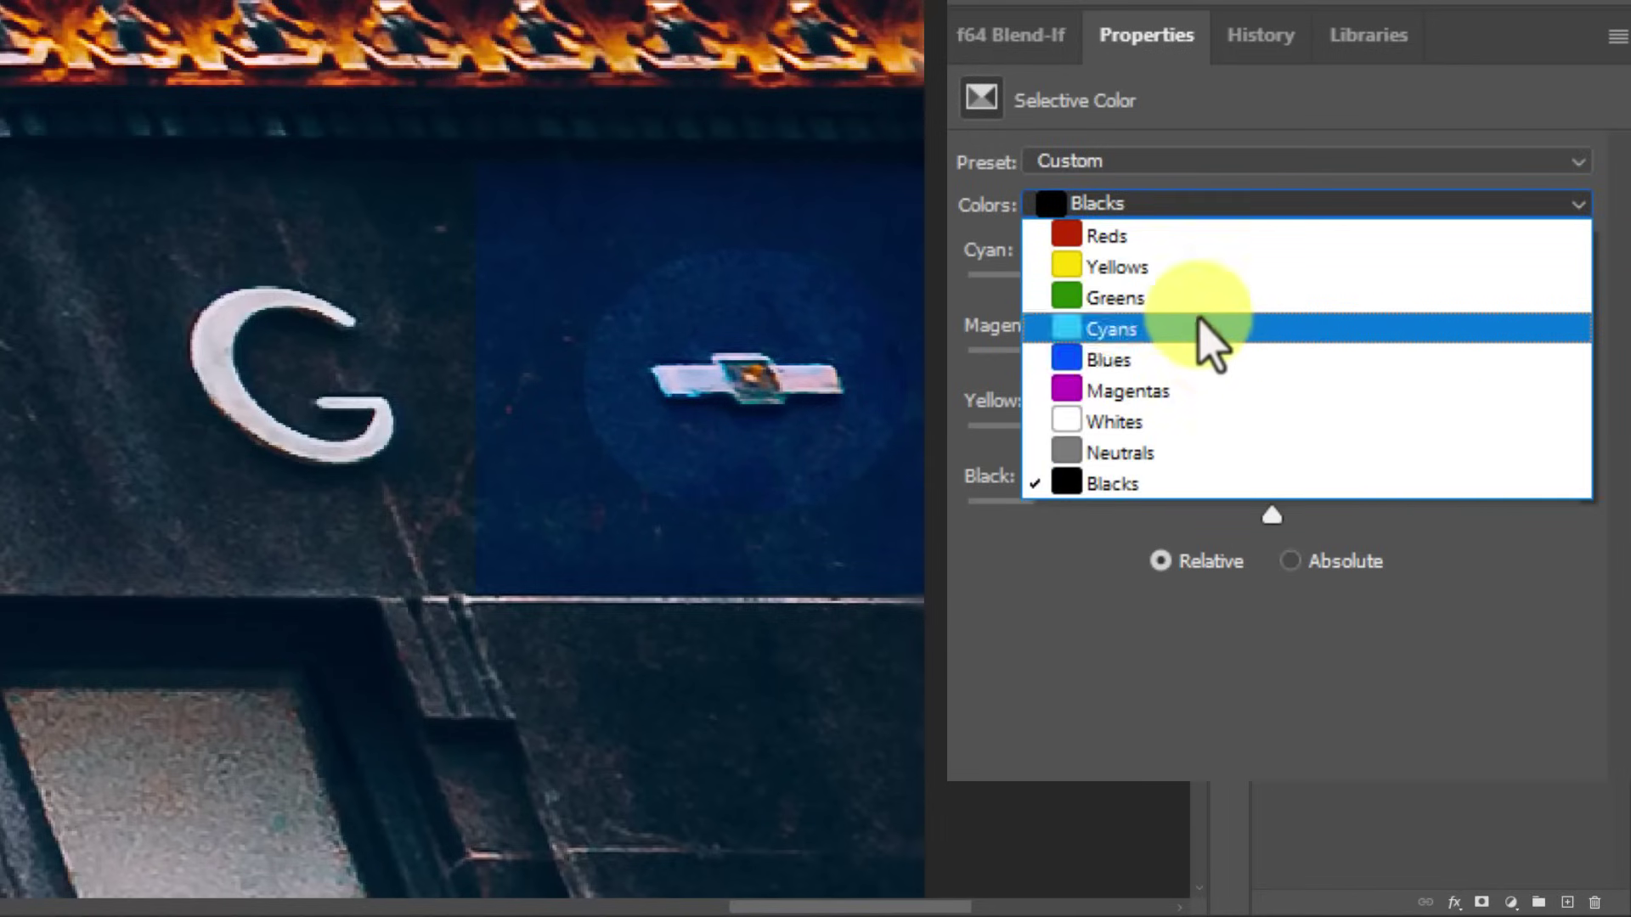
{"action": "left_click", "coordinate": [1160, 425]}
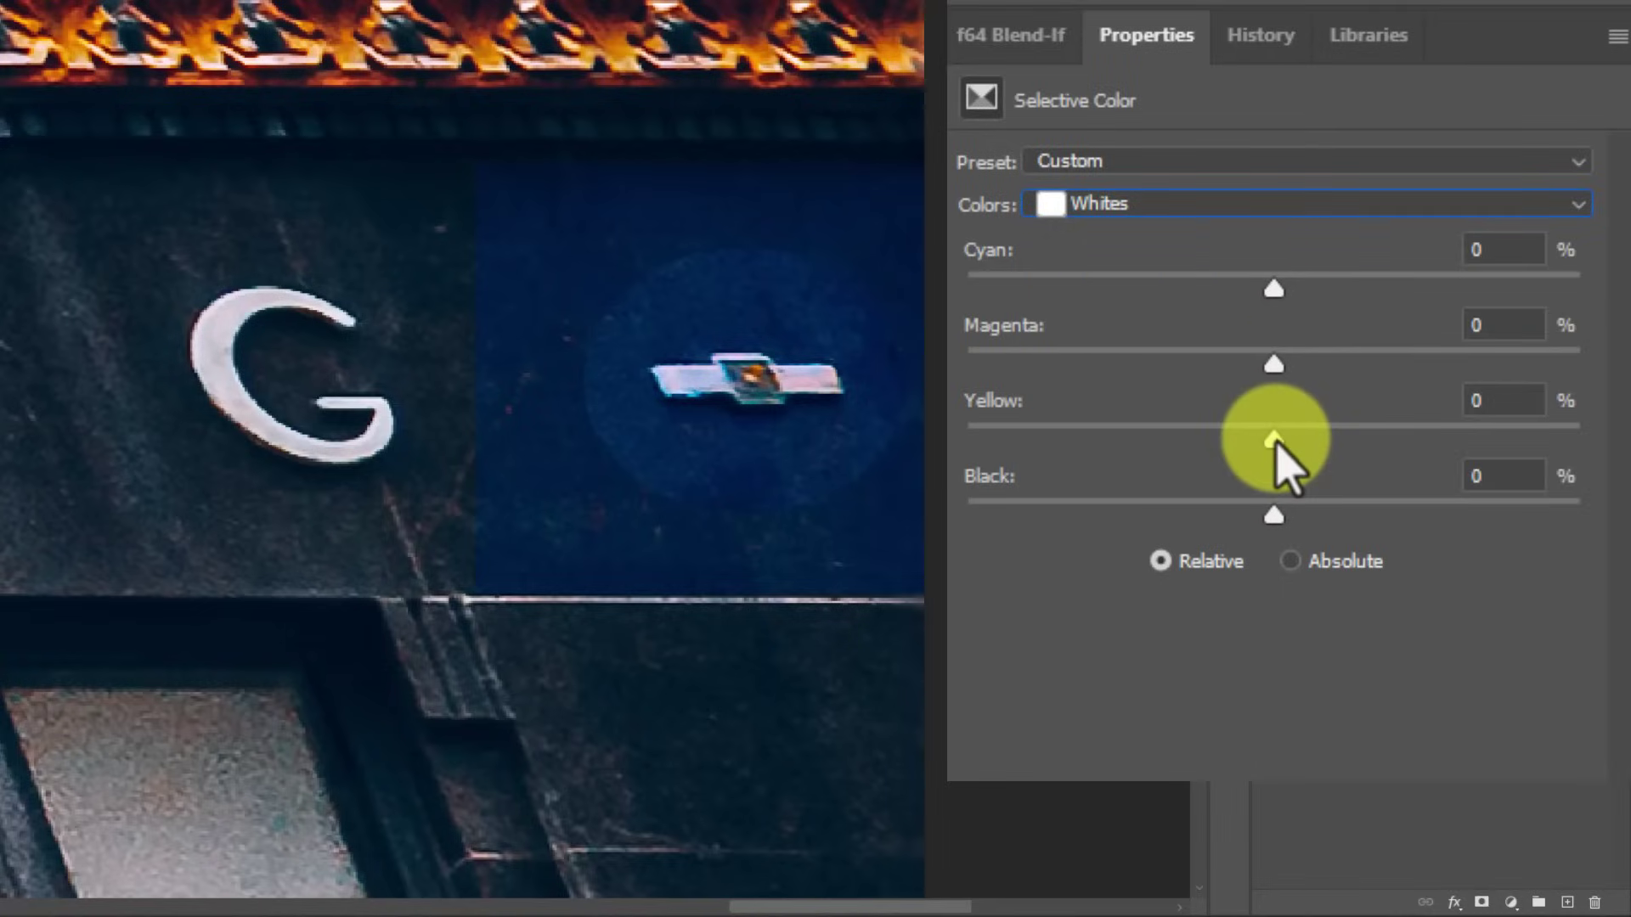
{"action": "left_click_drag", "start_coordinate": [1273, 511], "coordinate": [1389, 514]}
{"action": "left_click_drag", "start_coordinate": [1274, 440], "coordinate": [1313, 440]}
{"action": "mouse_move", "coordinate": [1275, 365]}
{"action": "left_mouse_down"}
{"action": "mouse_move", "coordinate": [1260, 366]}
{"action": "mouse_move", "coordinate": [1289, 366]}
{"action": "left_mouse_up"}
{"action": "mouse_move", "coordinate": [1274, 289]}
{"action": "left_mouse_down"}
{"action": "mouse_move", "coordinate": [1364, 287]}
{"action": "mouse_move", "coordinate": [1181, 286]}
{"action": "mouse_move", "coordinate": [1253, 289]}
{"action": "left_mouse_up"}
{"action": "left_click_drag", "start_coordinate": [1387, 514], "coordinate": [1325, 514]}
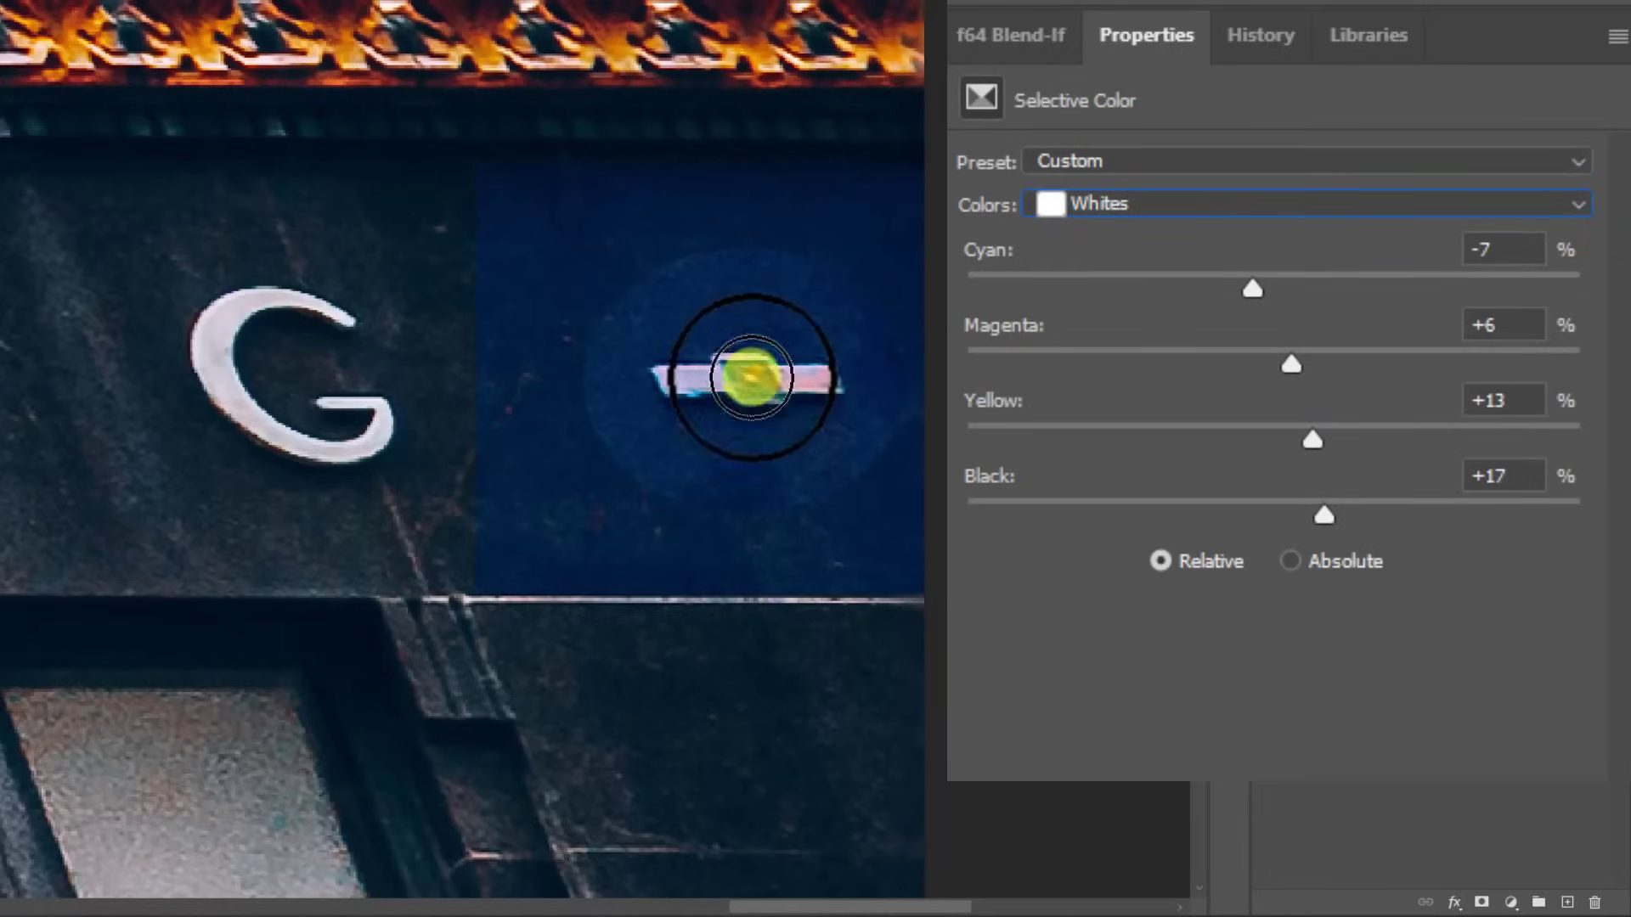
Step: Reset the Black and Cyan amounts of the Whites to 0
{"action": "left_click", "coordinate": [1492, 476]}
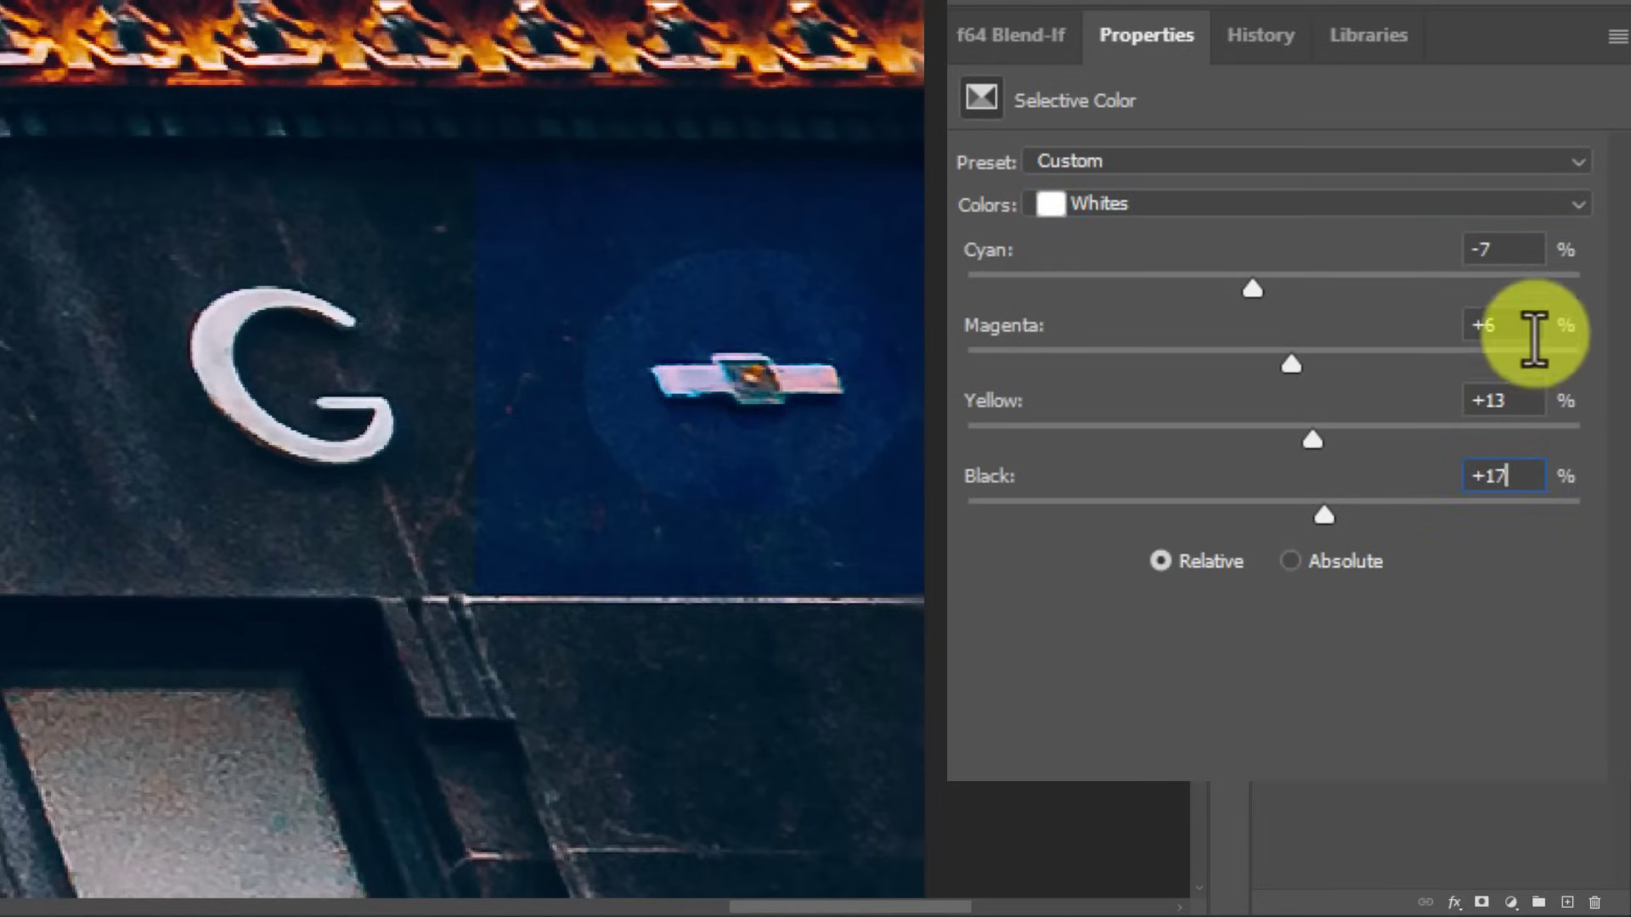
{"action": "type", "text": "0"}
{"action": "double_click", "coordinate": [1515, 472]}
{"action": "type", "text": "0"}
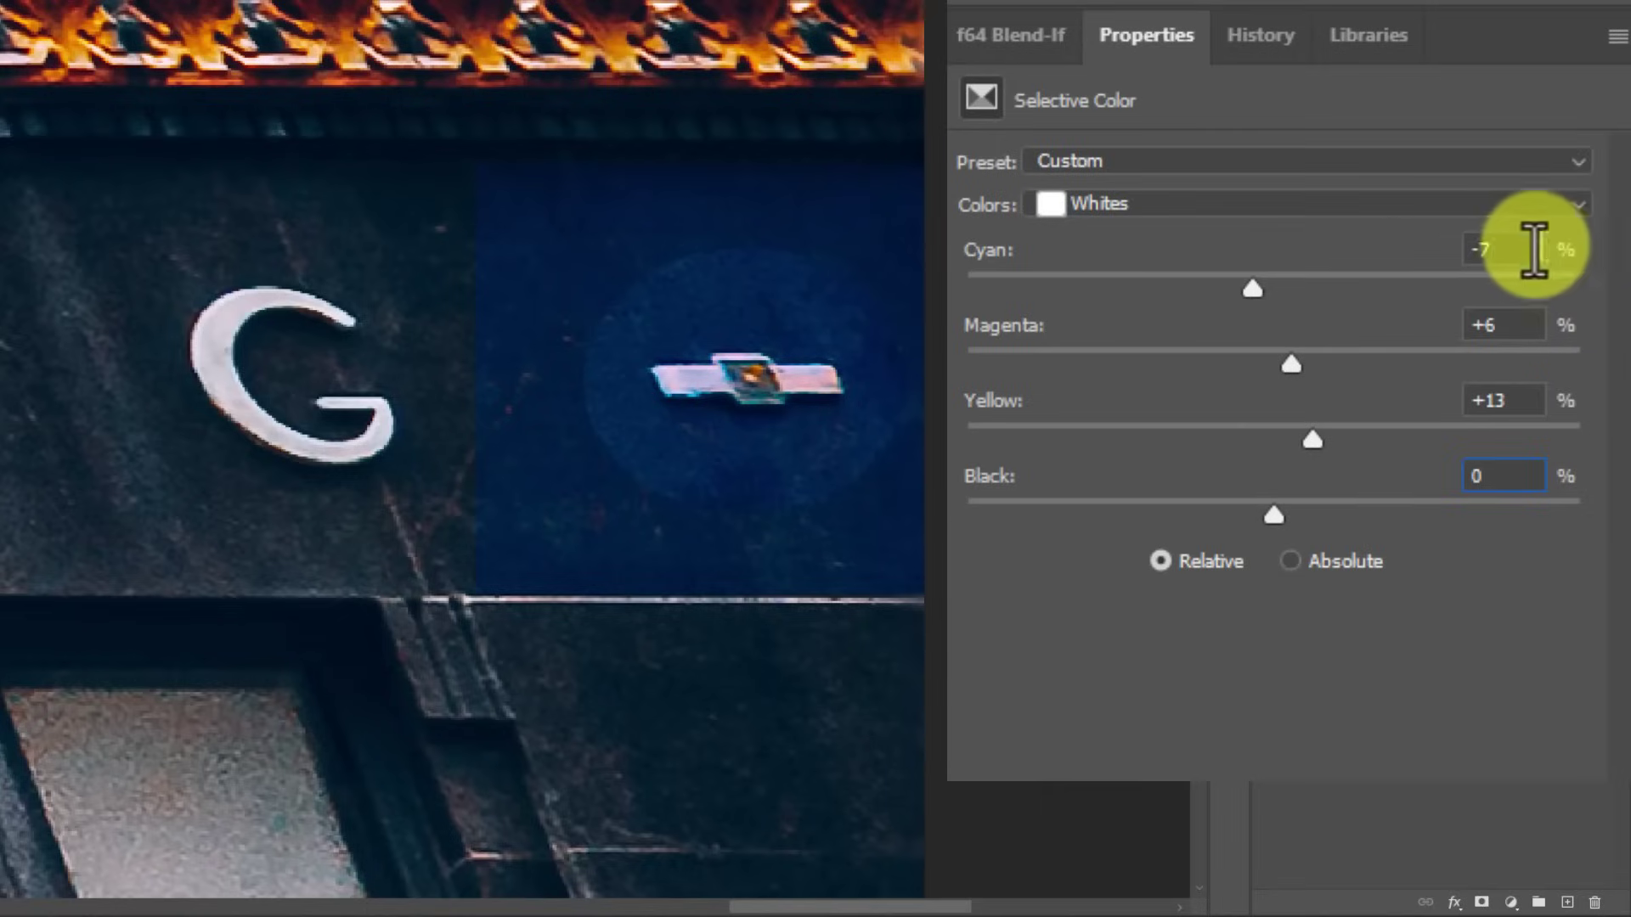
{"action": "double_click", "coordinate": [1534, 249]}
{"action": "type", "text": "0"}
Step: Reset the Magenta and Yellow amounts of the Whites to 0
{"action": "left_click", "coordinate": [1509, 326]}
{"action": "type", "text": "0"}
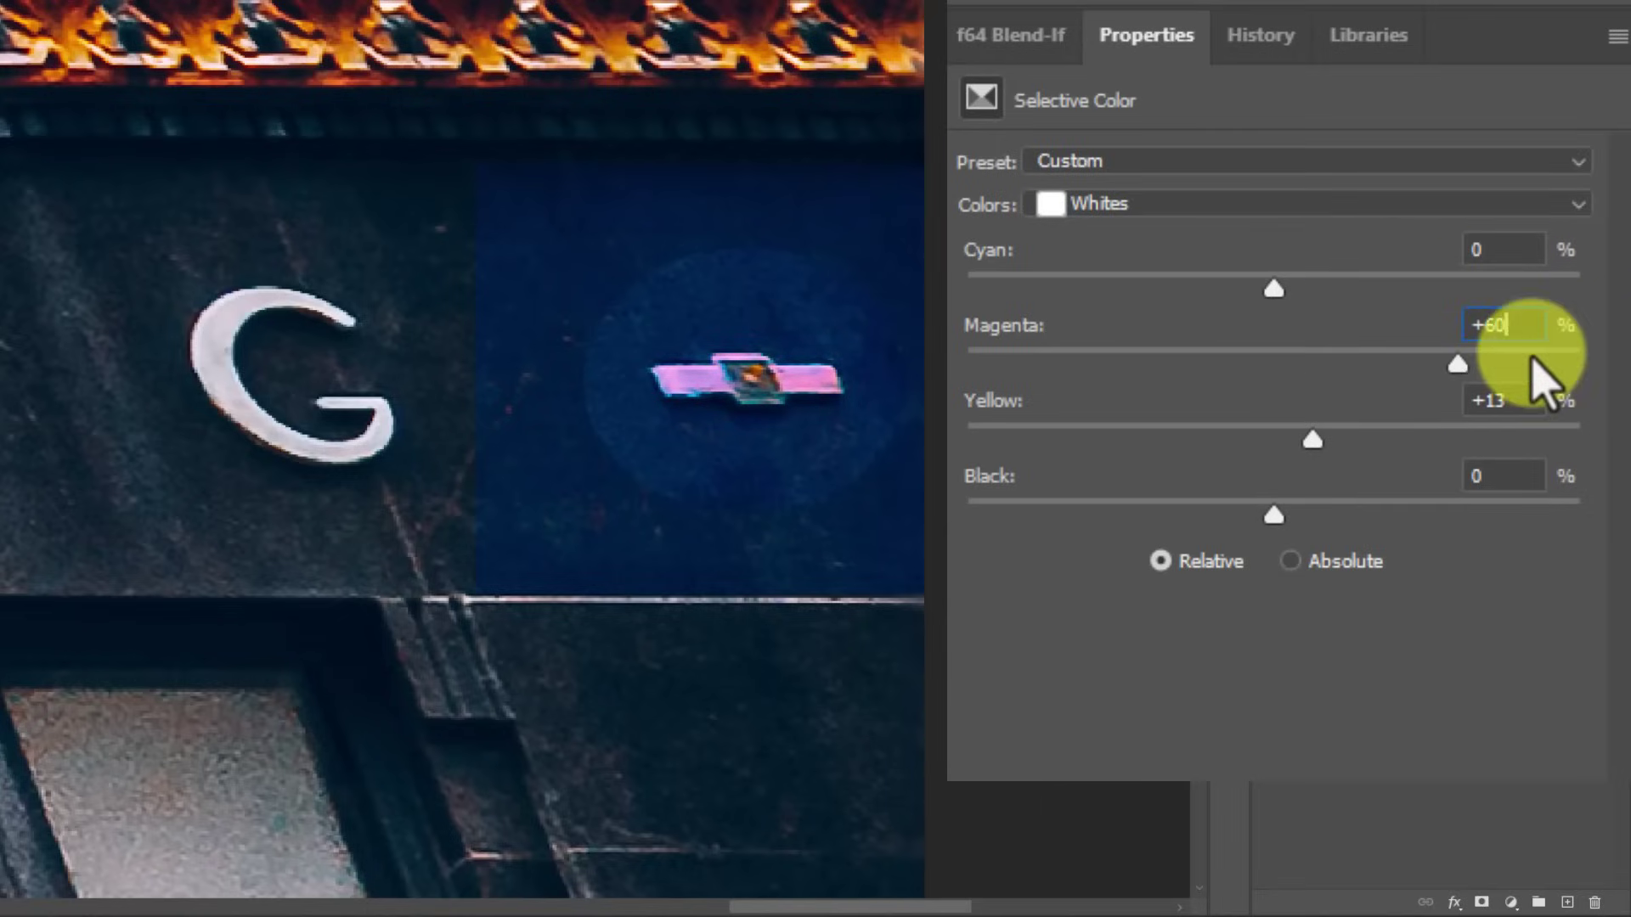
{"action": "key", "text": "Return"}
{"action": "type", "text": "0"}
{"action": "left_click", "coordinate": [1504, 393]}
{"action": "type", "text": "0"}
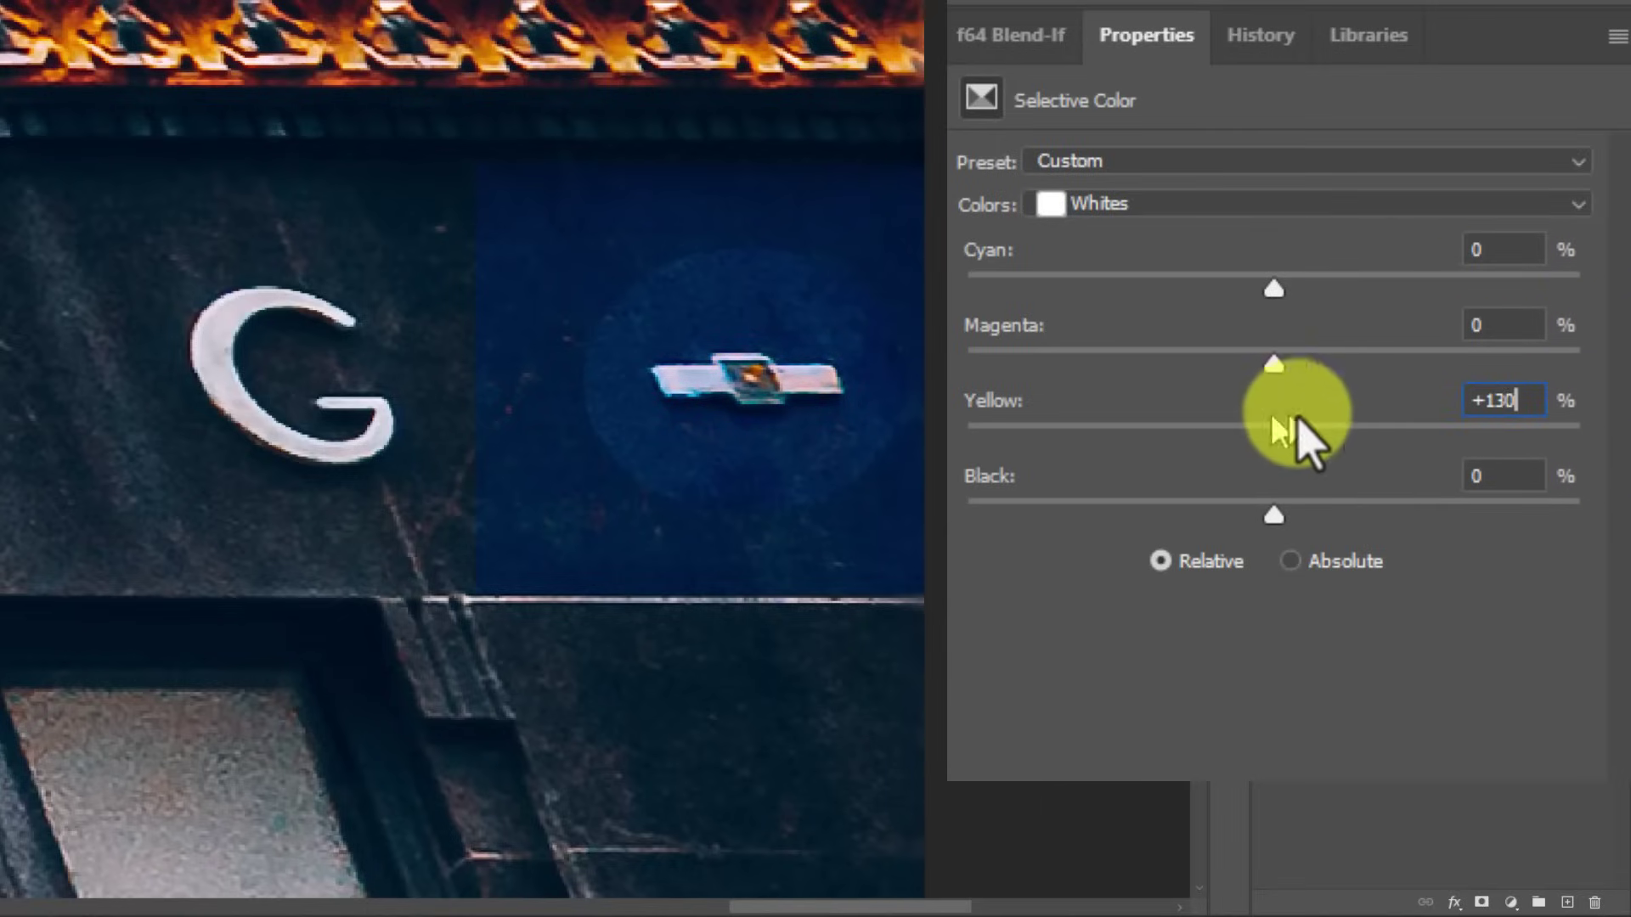
{"action": "key", "text": "Return"}
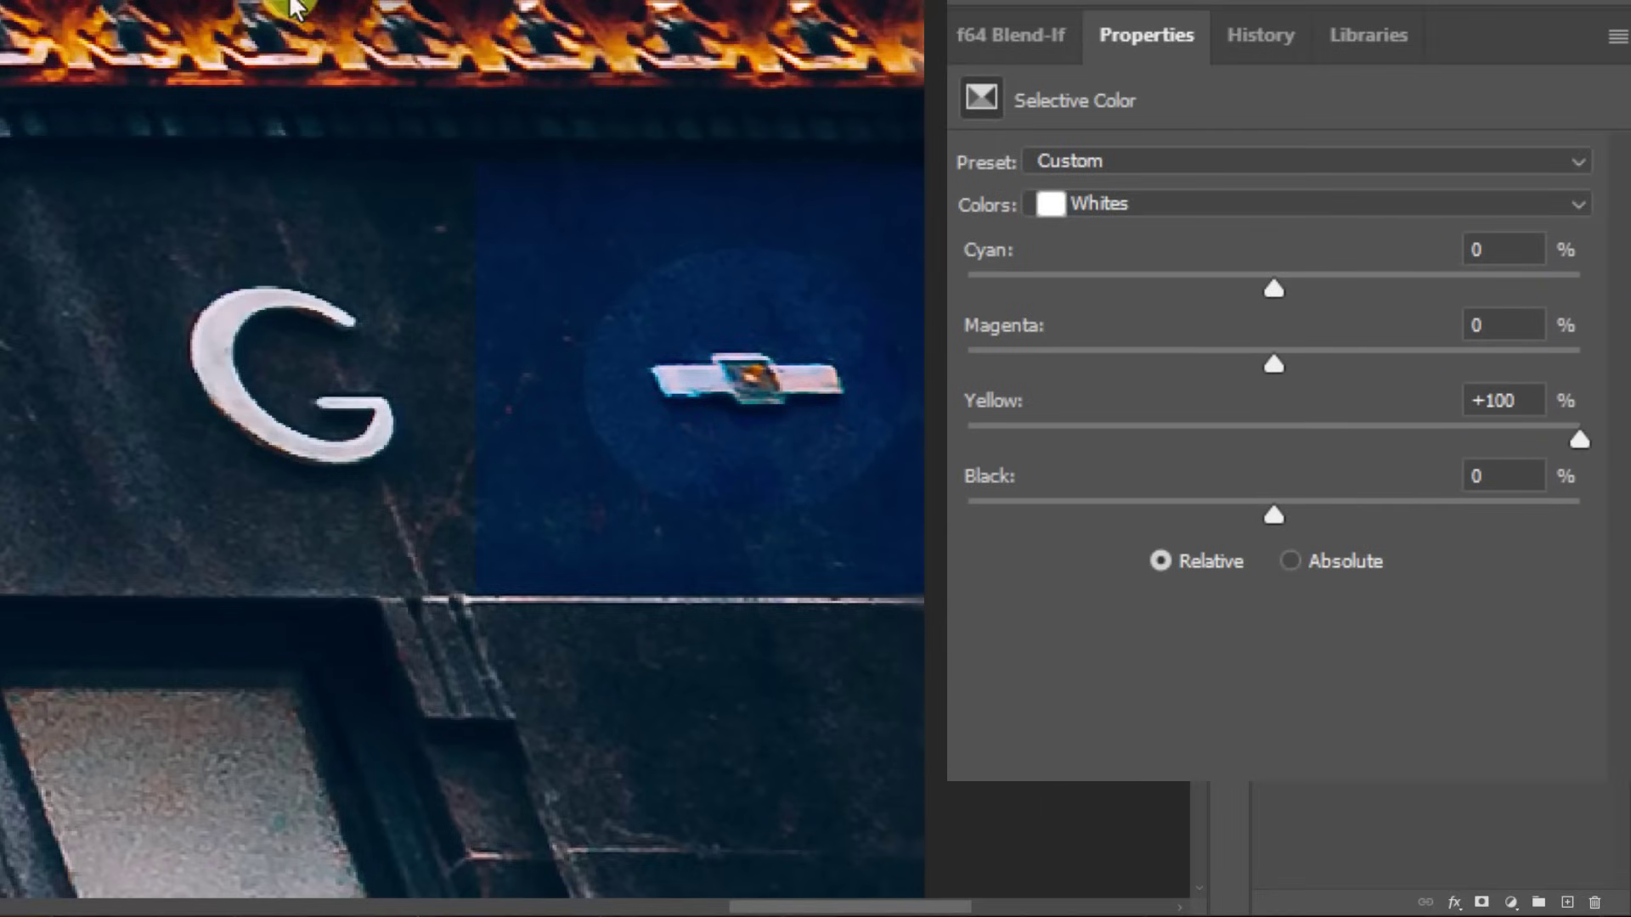
{"action": "double_click", "coordinate": [1482, 404]}
{"action": "type", "text": "0"}
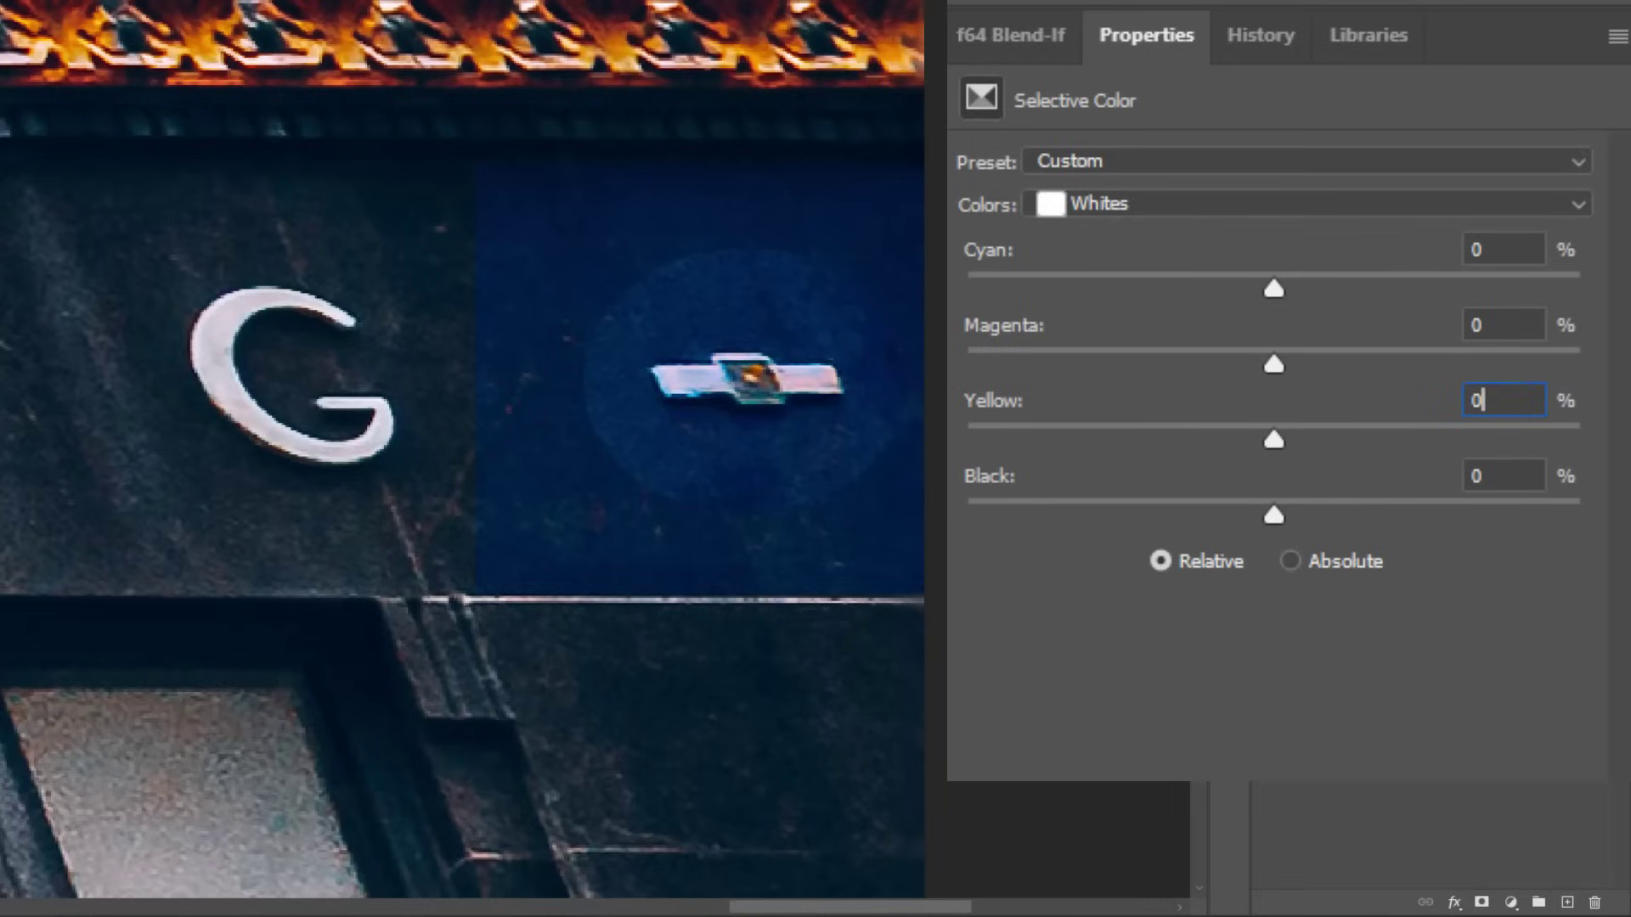
Step: Hide the Hue/Saturation 1 layer and re-enable the layer mask on Layer 1
{"action": "left_click", "coordinate": [1302, 468]}
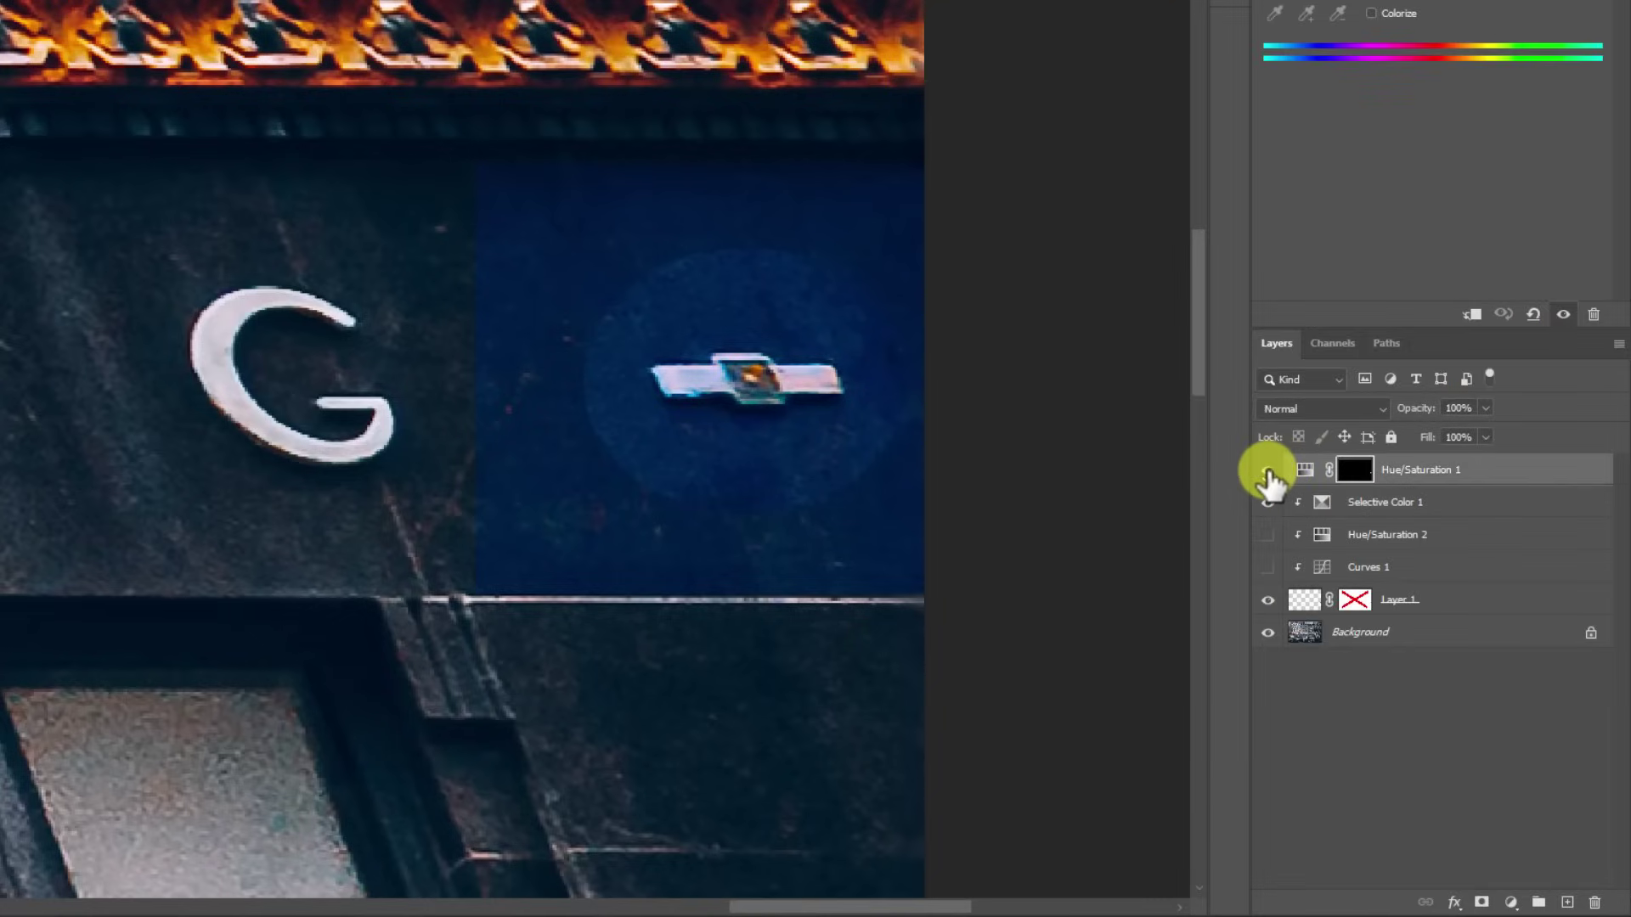
{"action": "left_click", "coordinate": [1268, 473]}
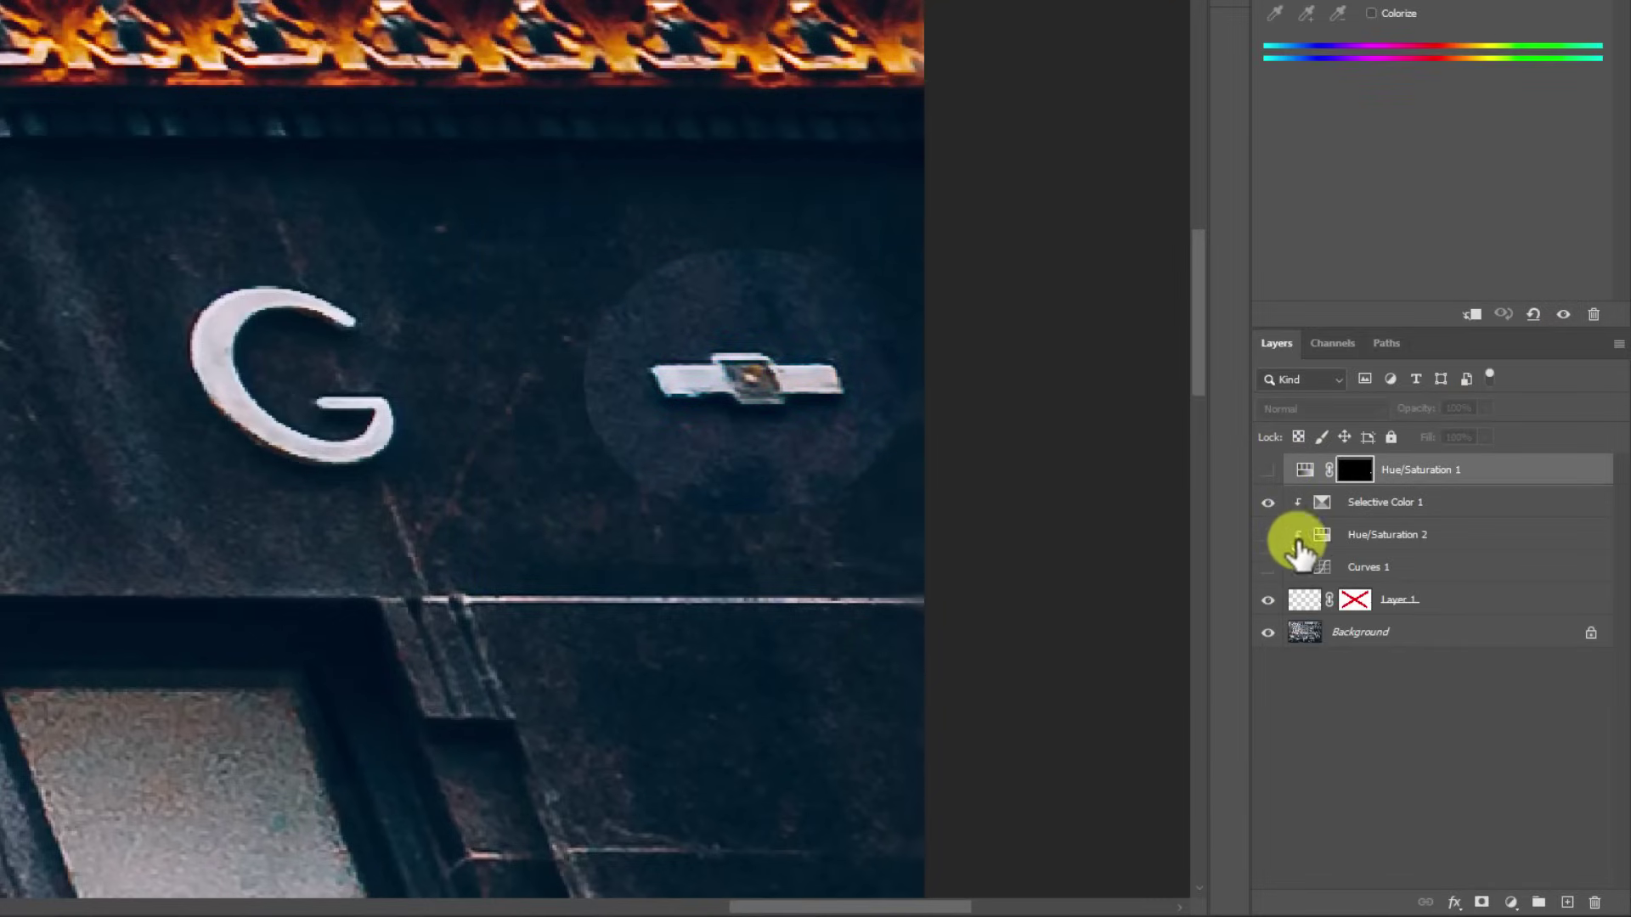
{"action": "left_click", "coordinate": [1355, 602], "text": "shift"}
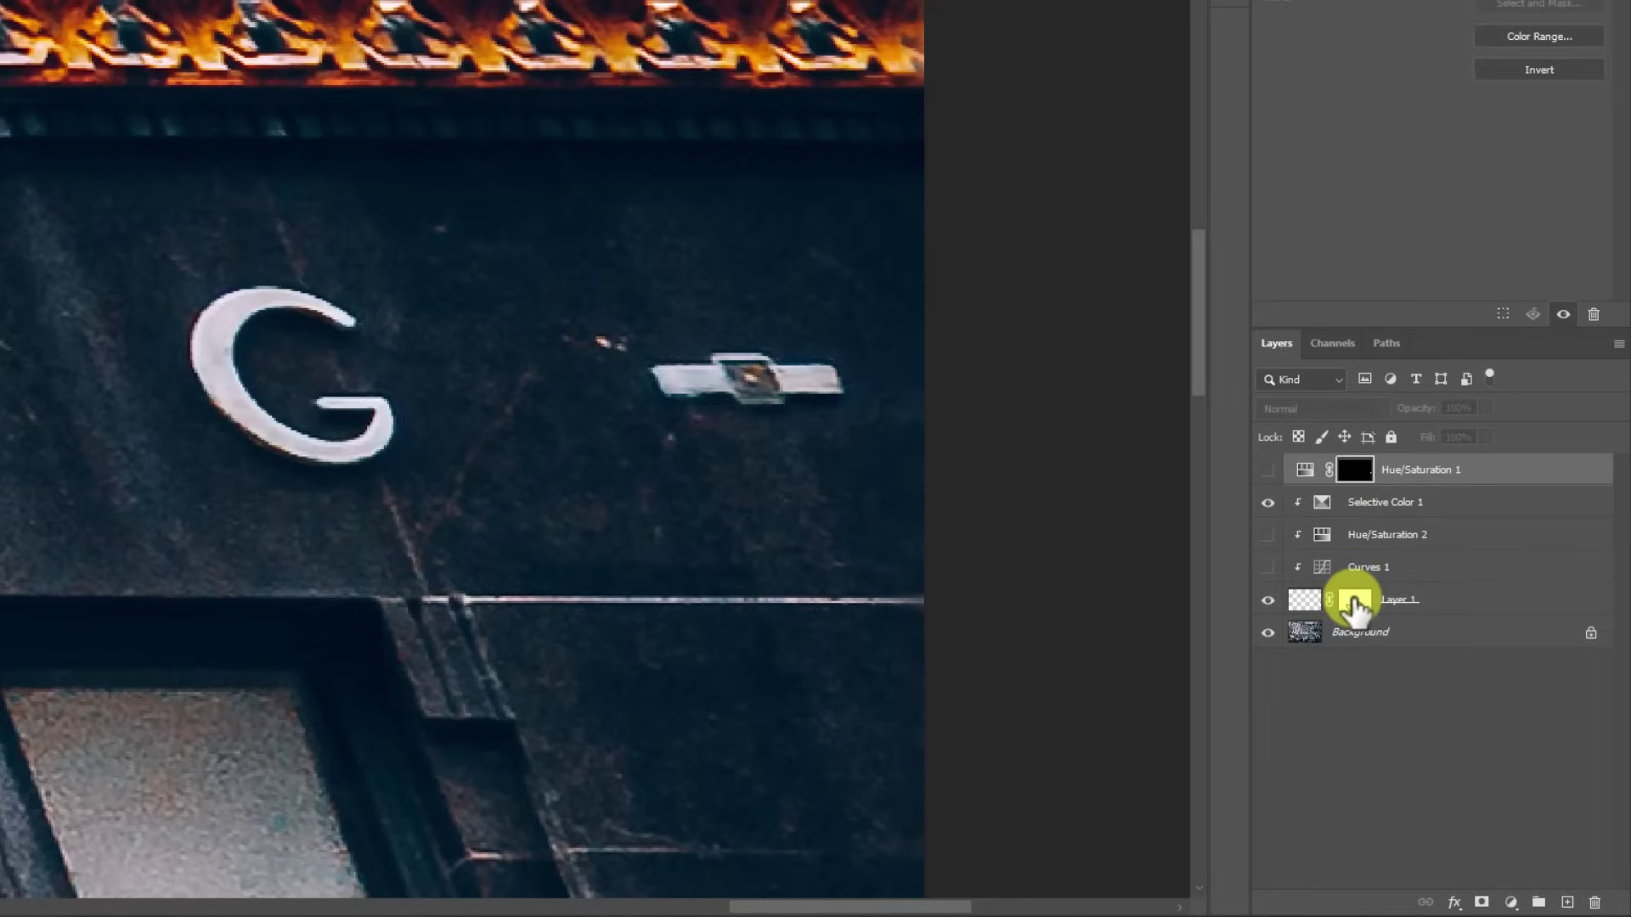
Step: Toggle the visibility of Selective Color 1 and Curves 1 to compare the two corrections on the emblem patch
{"action": "left_click", "coordinate": [1269, 503]}
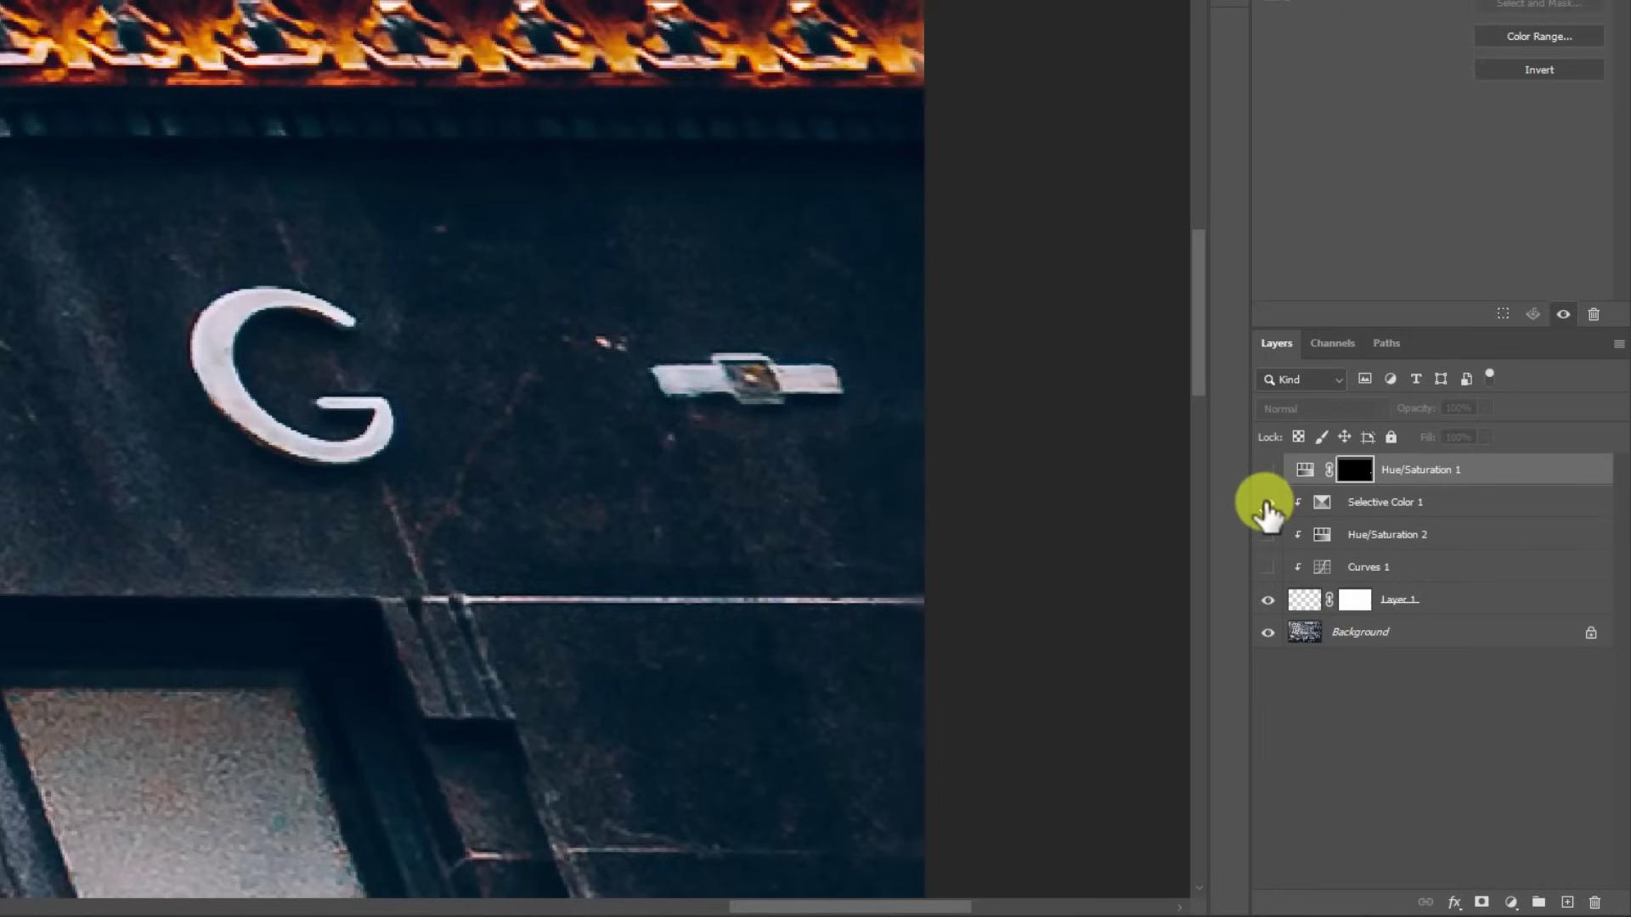
{"action": "left_click", "coordinate": [1268, 568]}
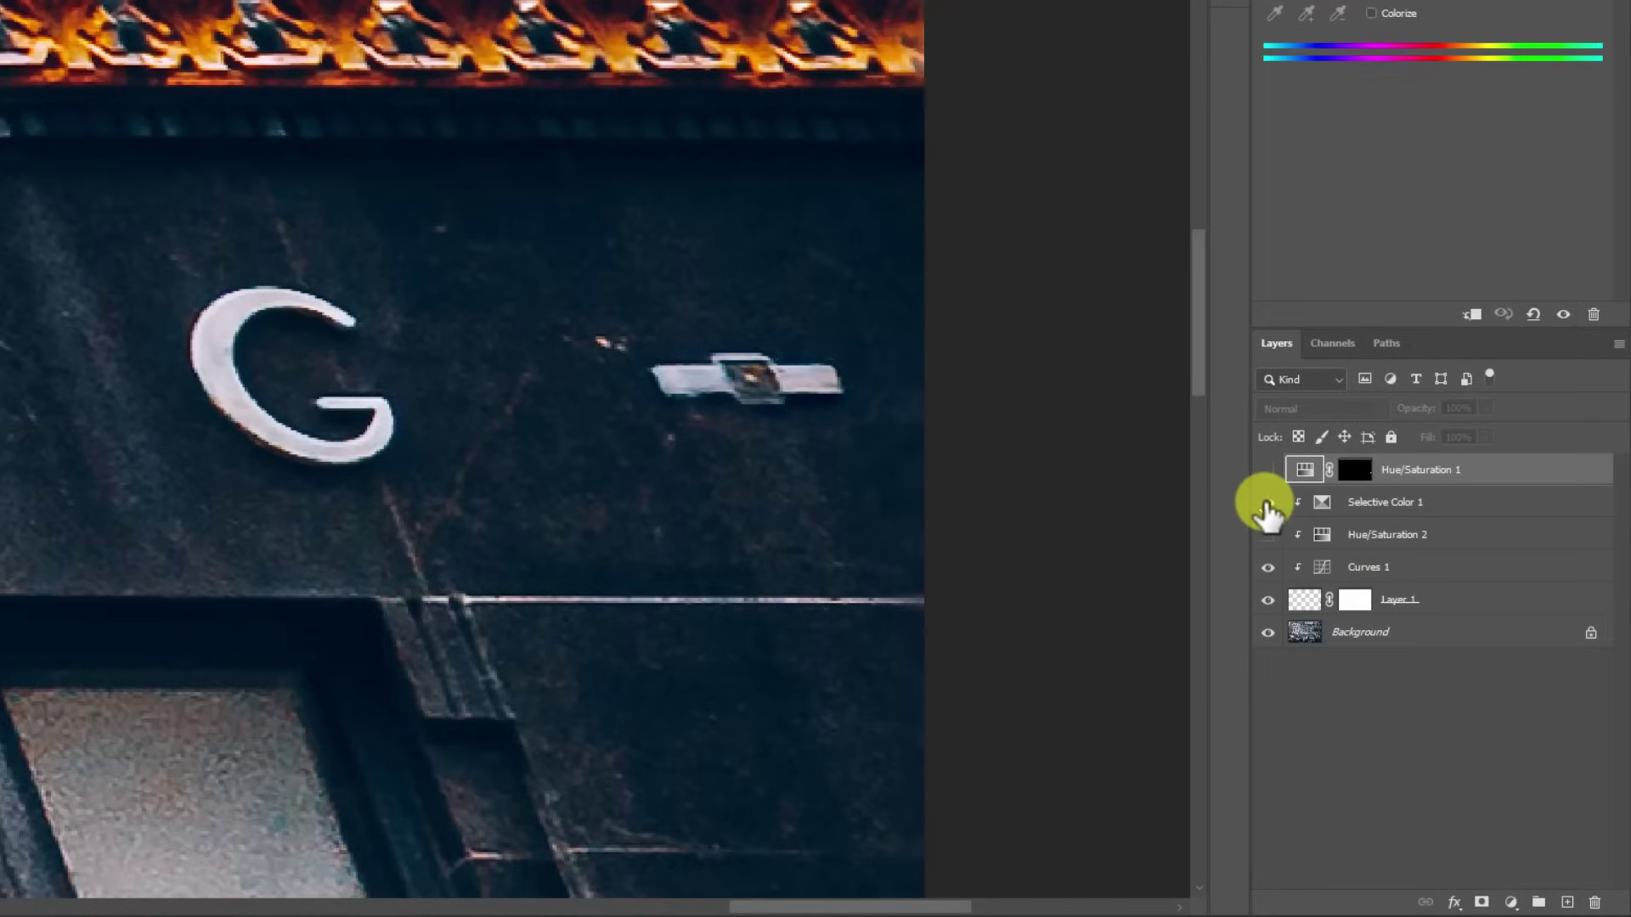
{"action": "left_click", "coordinate": [1268, 568]}
{"action": "left_click", "coordinate": [1267, 567]}
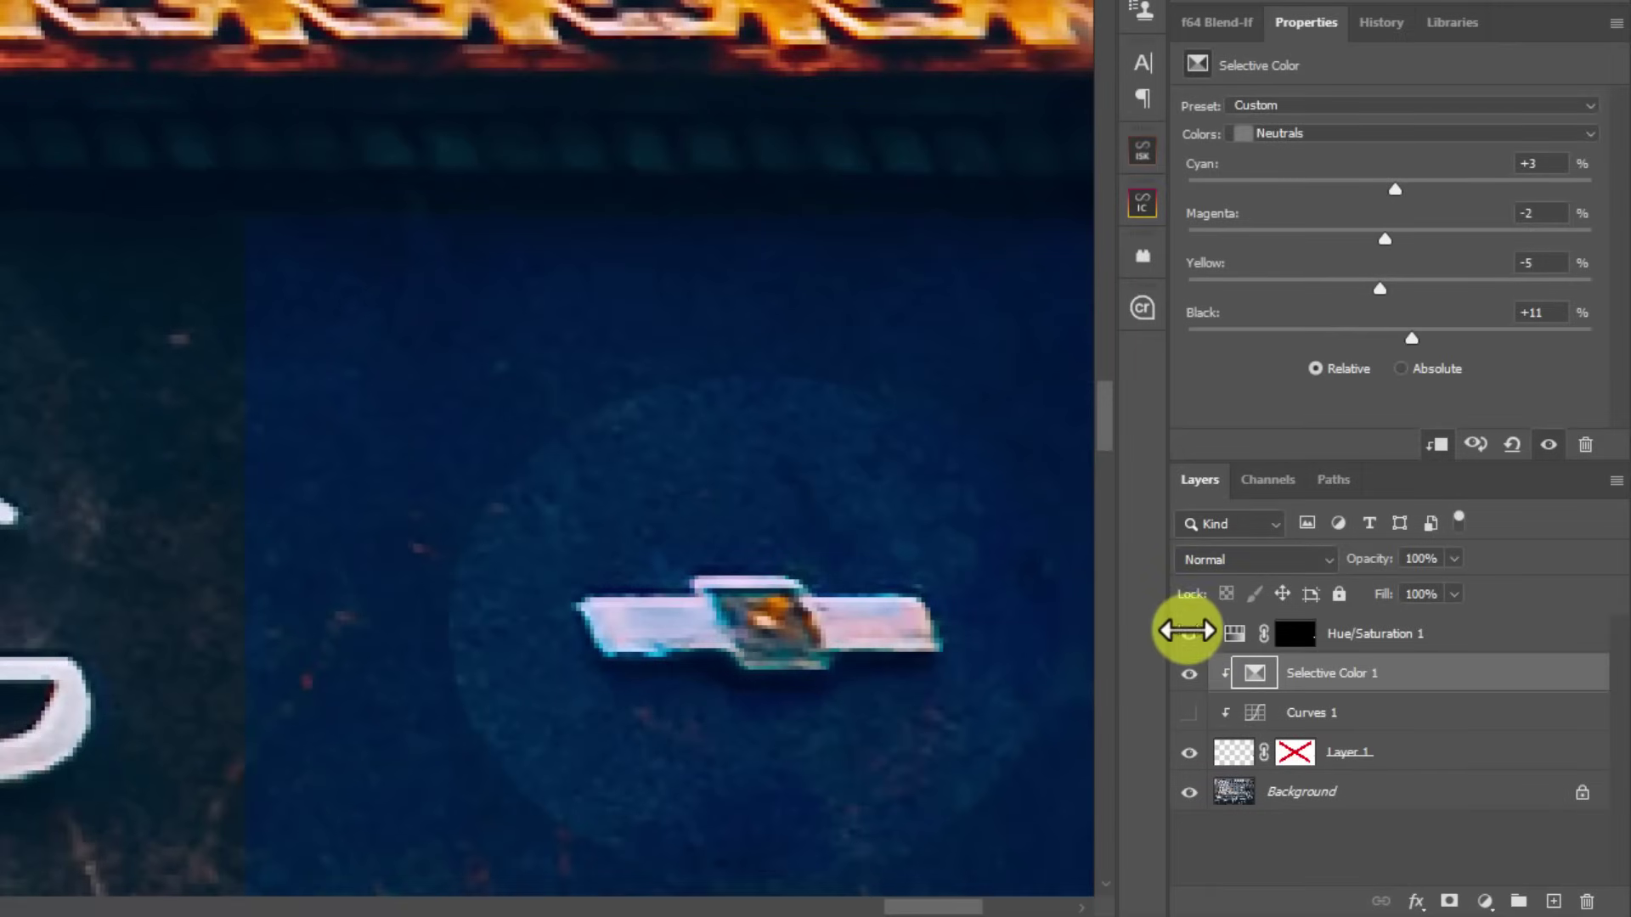
Step: Toggle the Hue/Saturation 1 layer's visibility to check how the Selective Color correction matches the wall
{"action": "left_click_drag", "start_coordinate": [1253, 665], "coordinate": [1436, 364]}
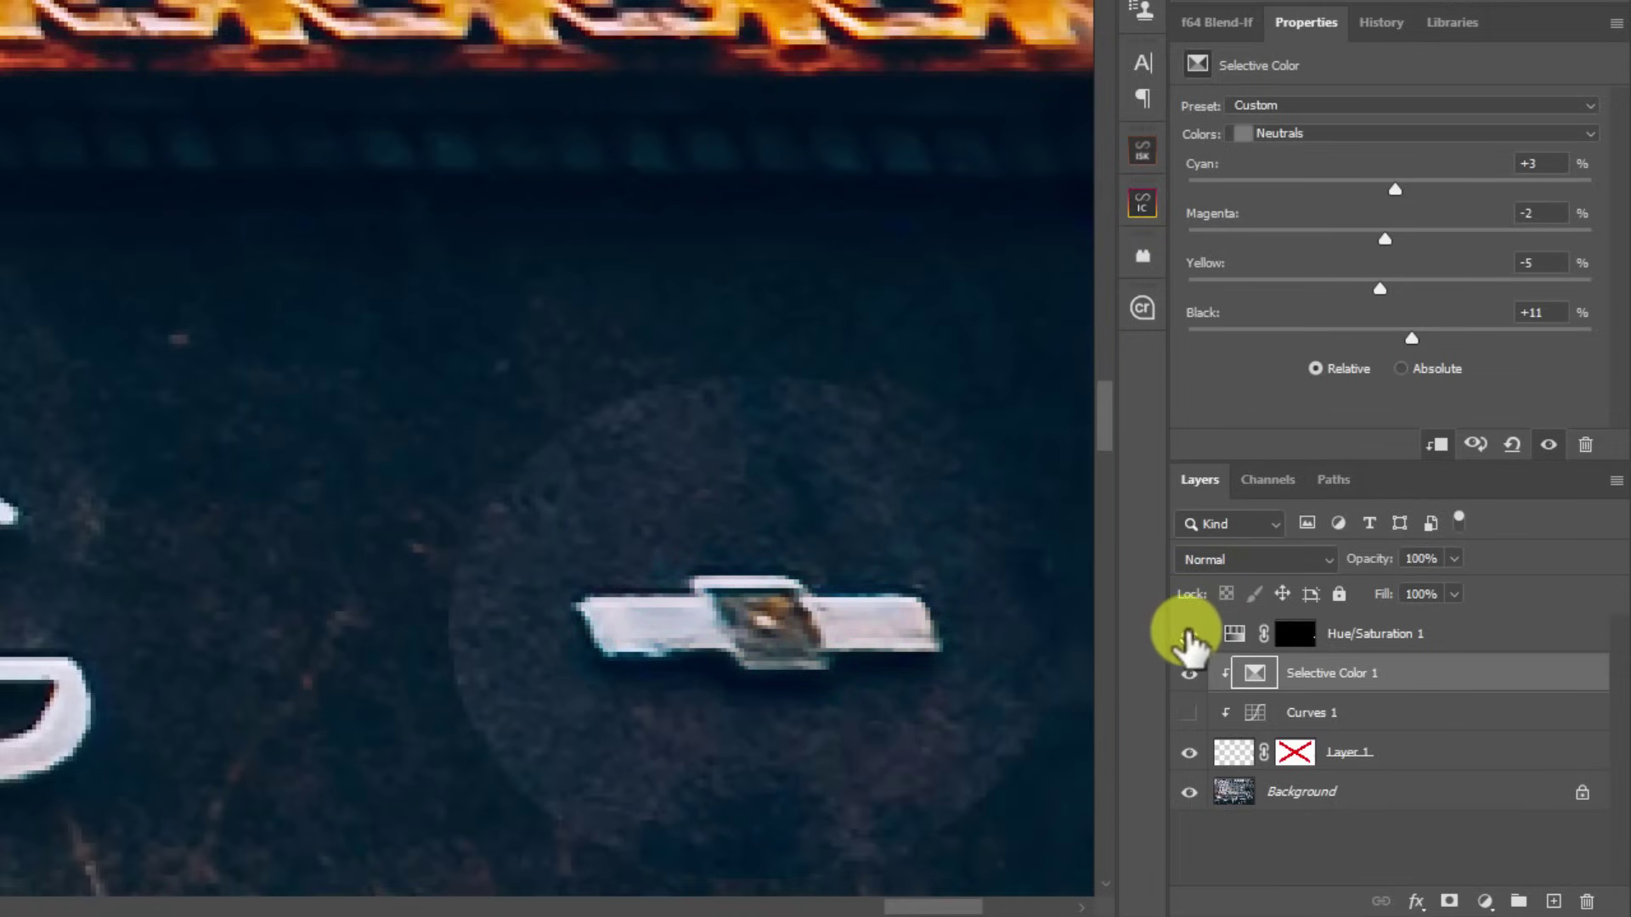
{"action": "left_click", "coordinate": [1186, 635]}
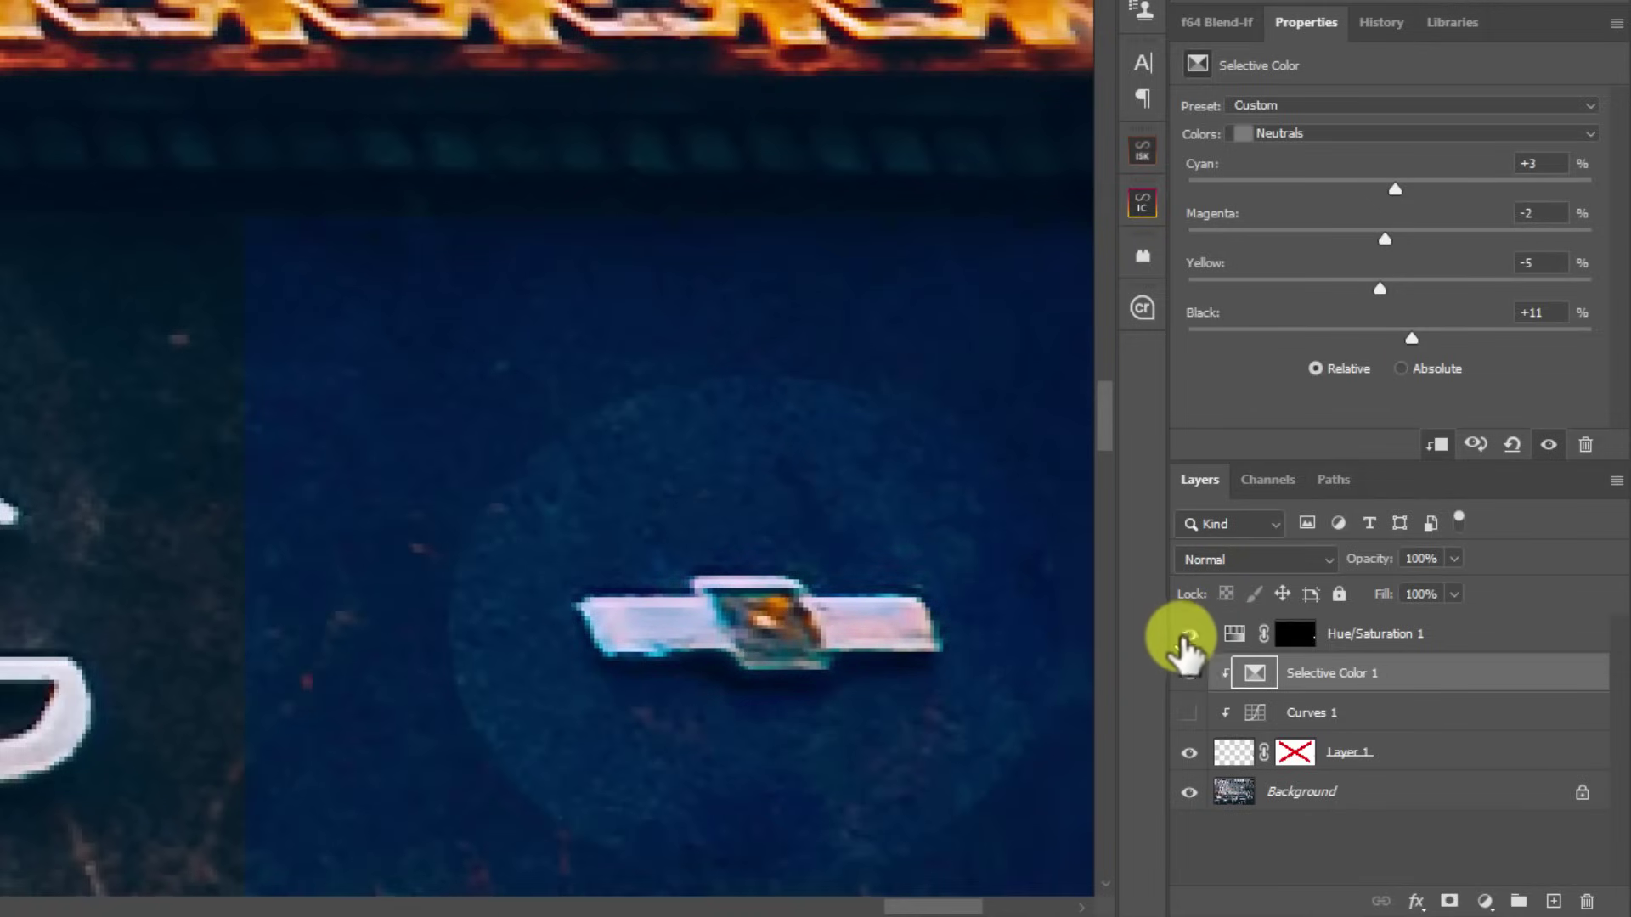
{"action": "left_click", "coordinate": [1186, 635]}
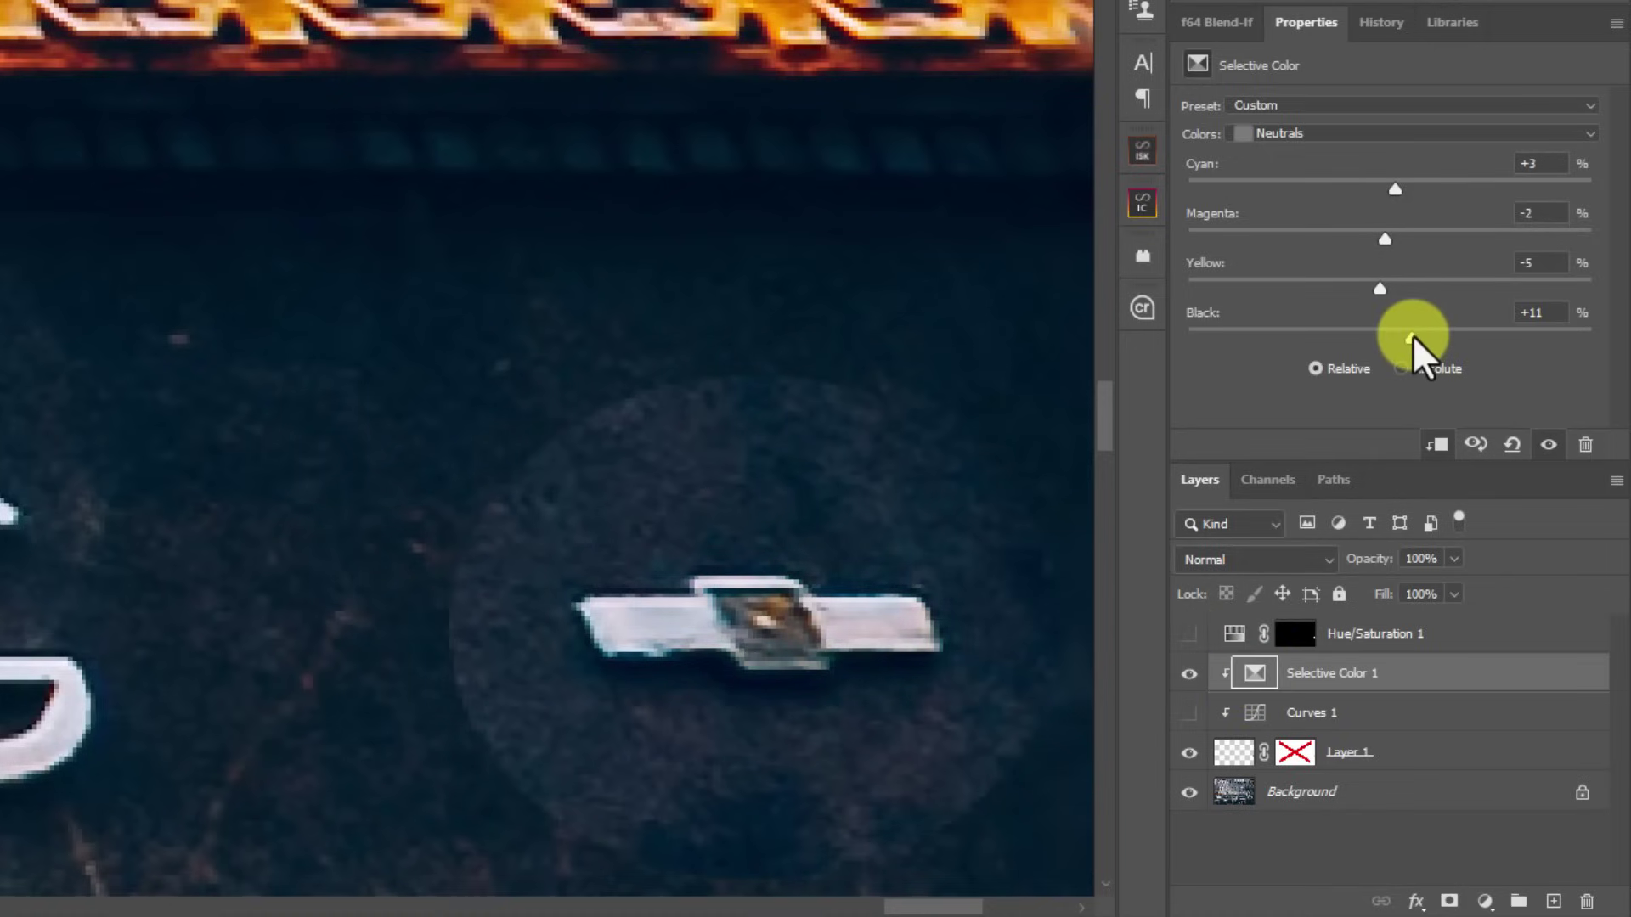
{"action": "left_click_drag", "start_coordinate": [1412, 338], "coordinate": [1077, 501]}
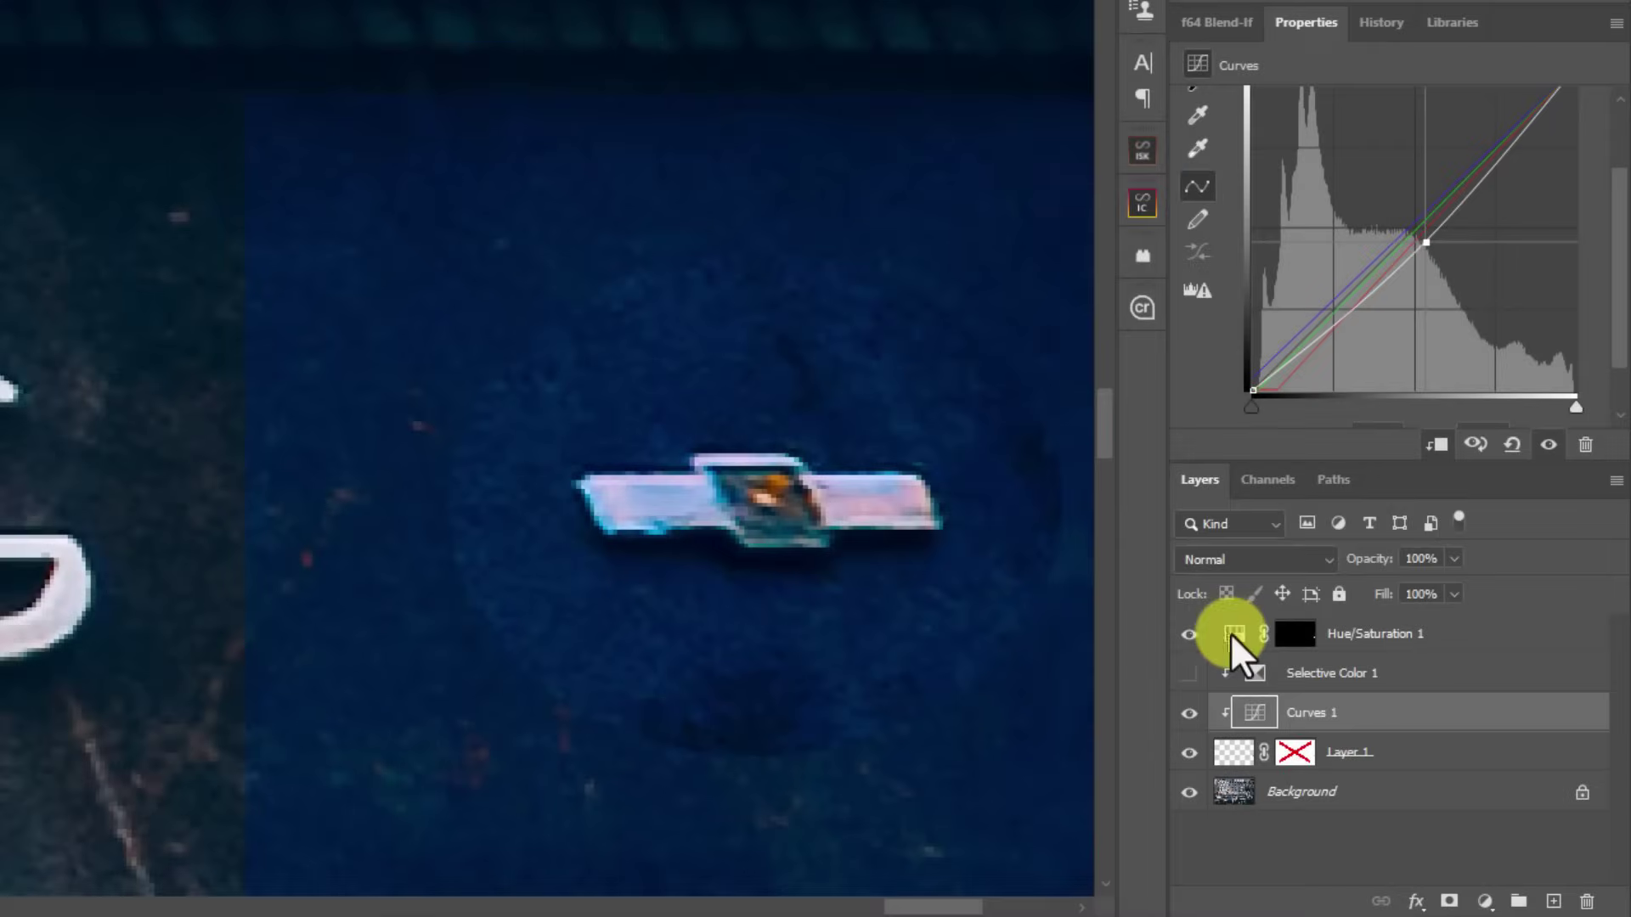
Step: Hide the Hue/Saturation 1 layer and add a point in the shadow quarter of the Curves 1 RGB curve
{"action": "left_click", "coordinate": [1204, 635]}
{"action": "left_click", "coordinate": [1194, 635]}
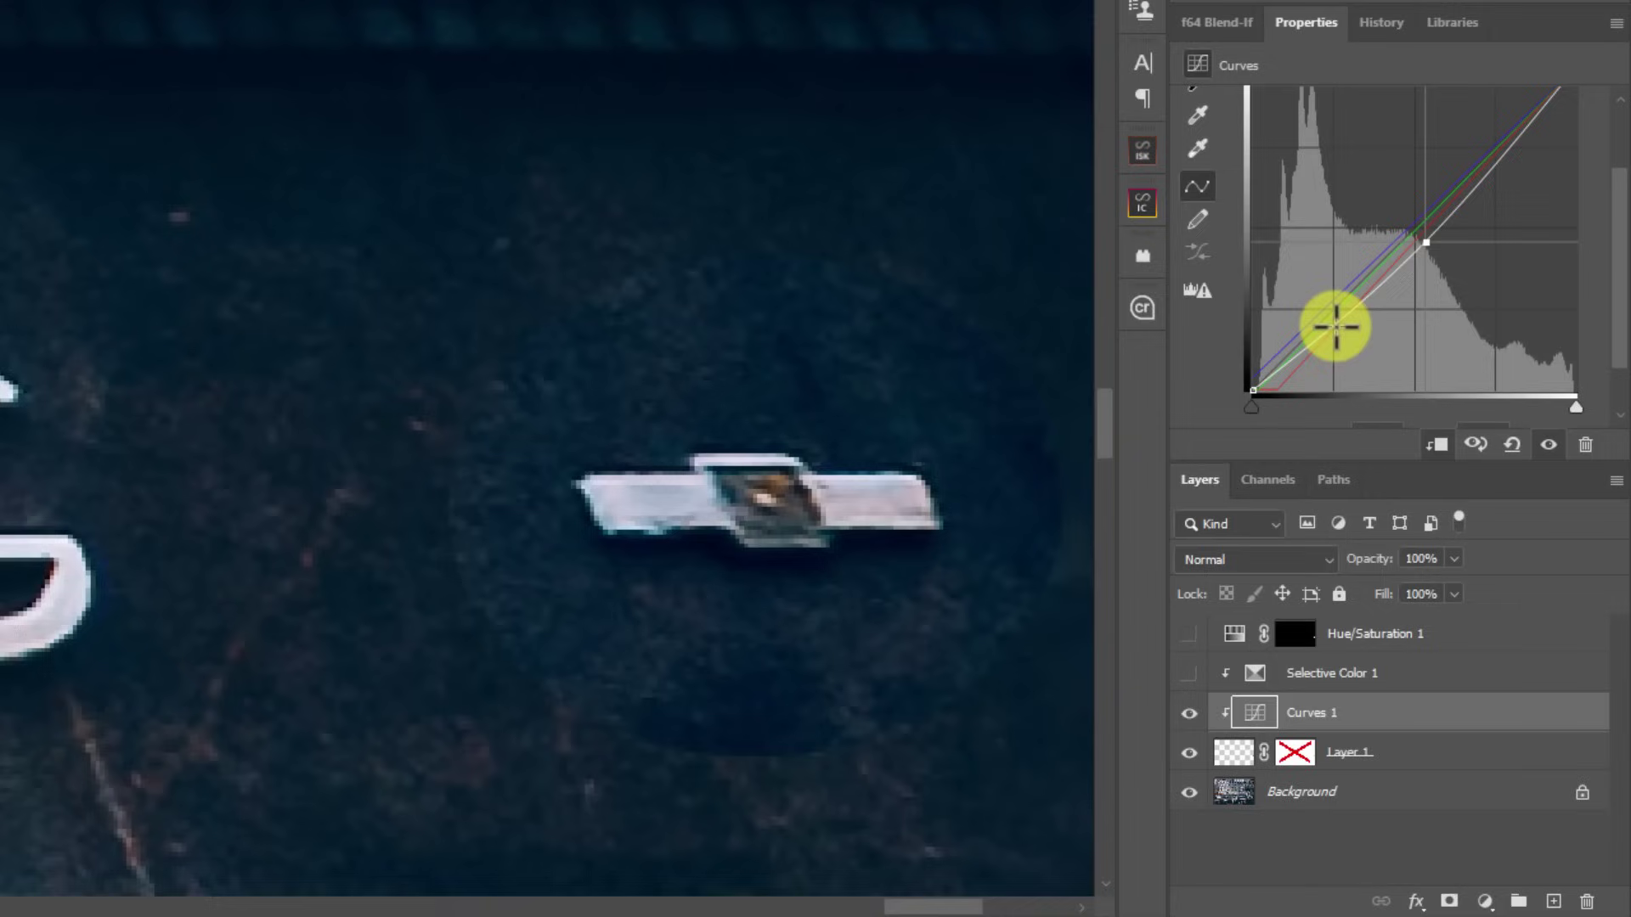
{"action": "left_click", "coordinate": [1334, 331]}
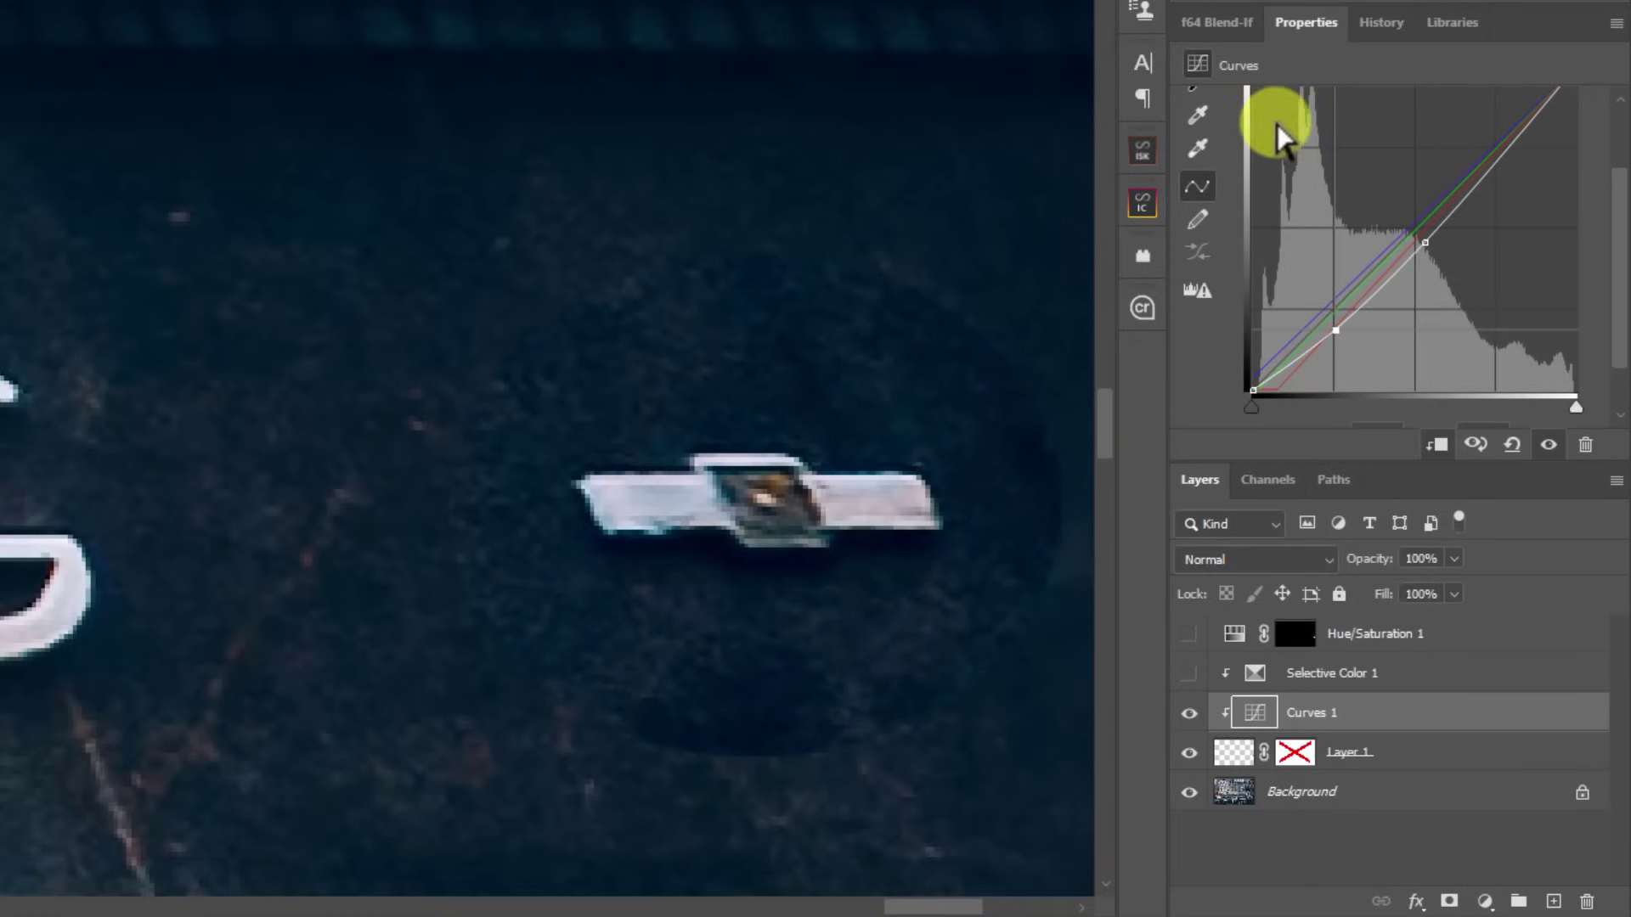
Step: Set the black point of the Red curve in Curves 1 to Input 21 and Output 0
{"action": "scroll", "coordinate": [1281, 140], "scroll_direction": "up", "scroll_amount": 2}
{"action": "left_click", "coordinate": [1289, 103]}
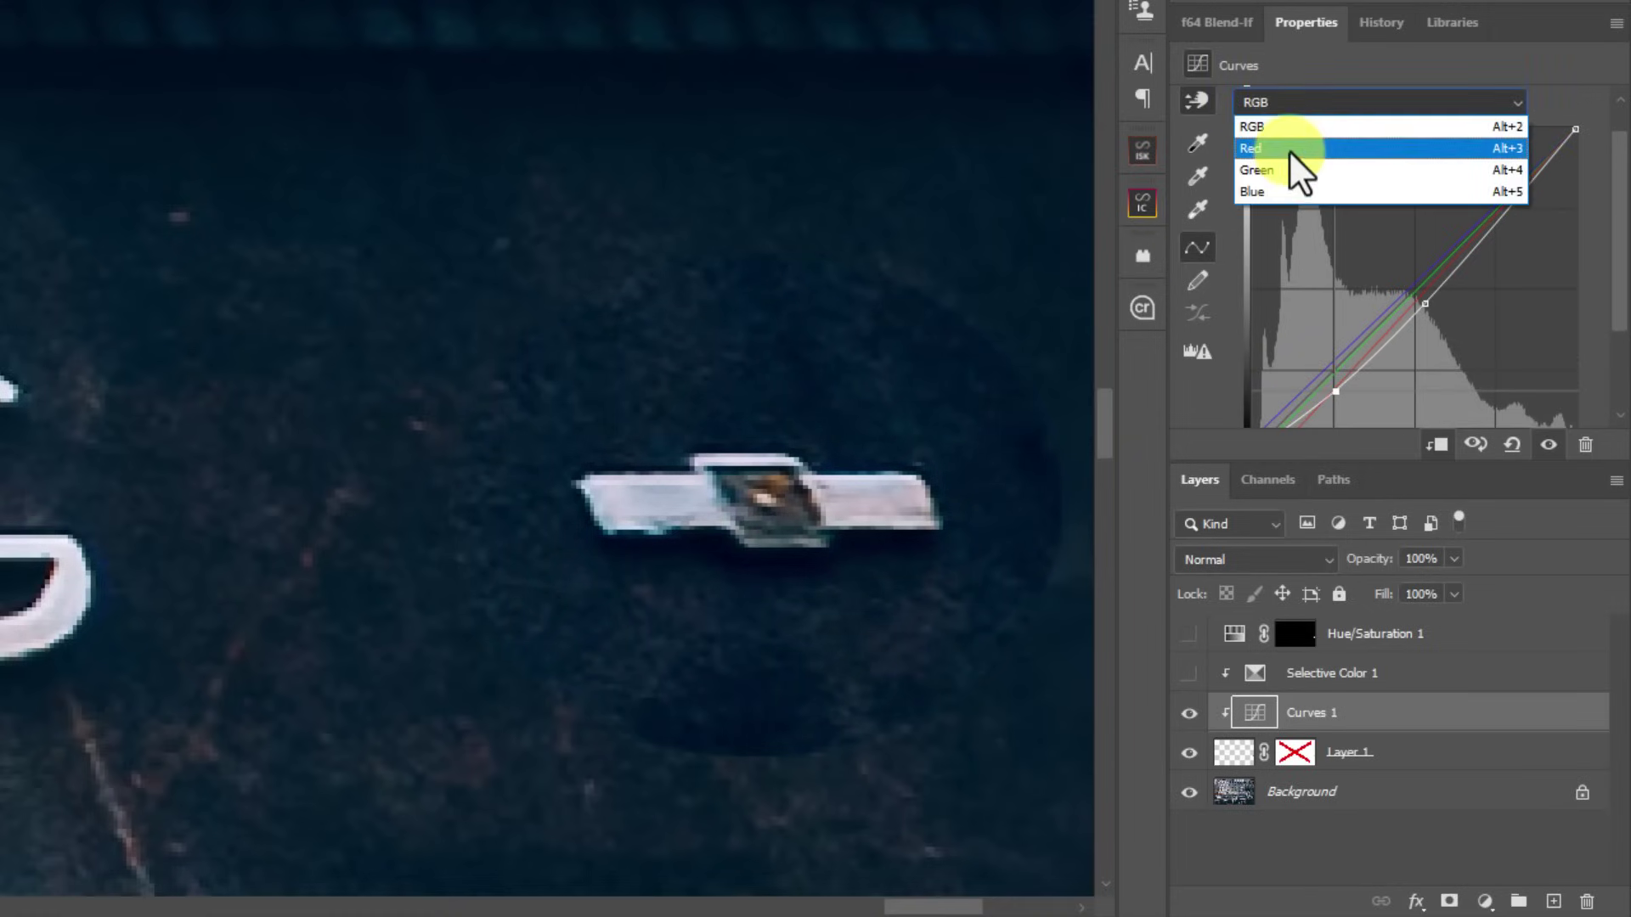
{"action": "left_click", "coordinate": [1287, 149]}
{"action": "scroll", "coordinate": [1342, 399], "scroll_direction": "down", "scroll_amount": 1}
{"action": "scroll", "coordinate": [1325, 404], "scroll_direction": "down", "scroll_amount": 1}
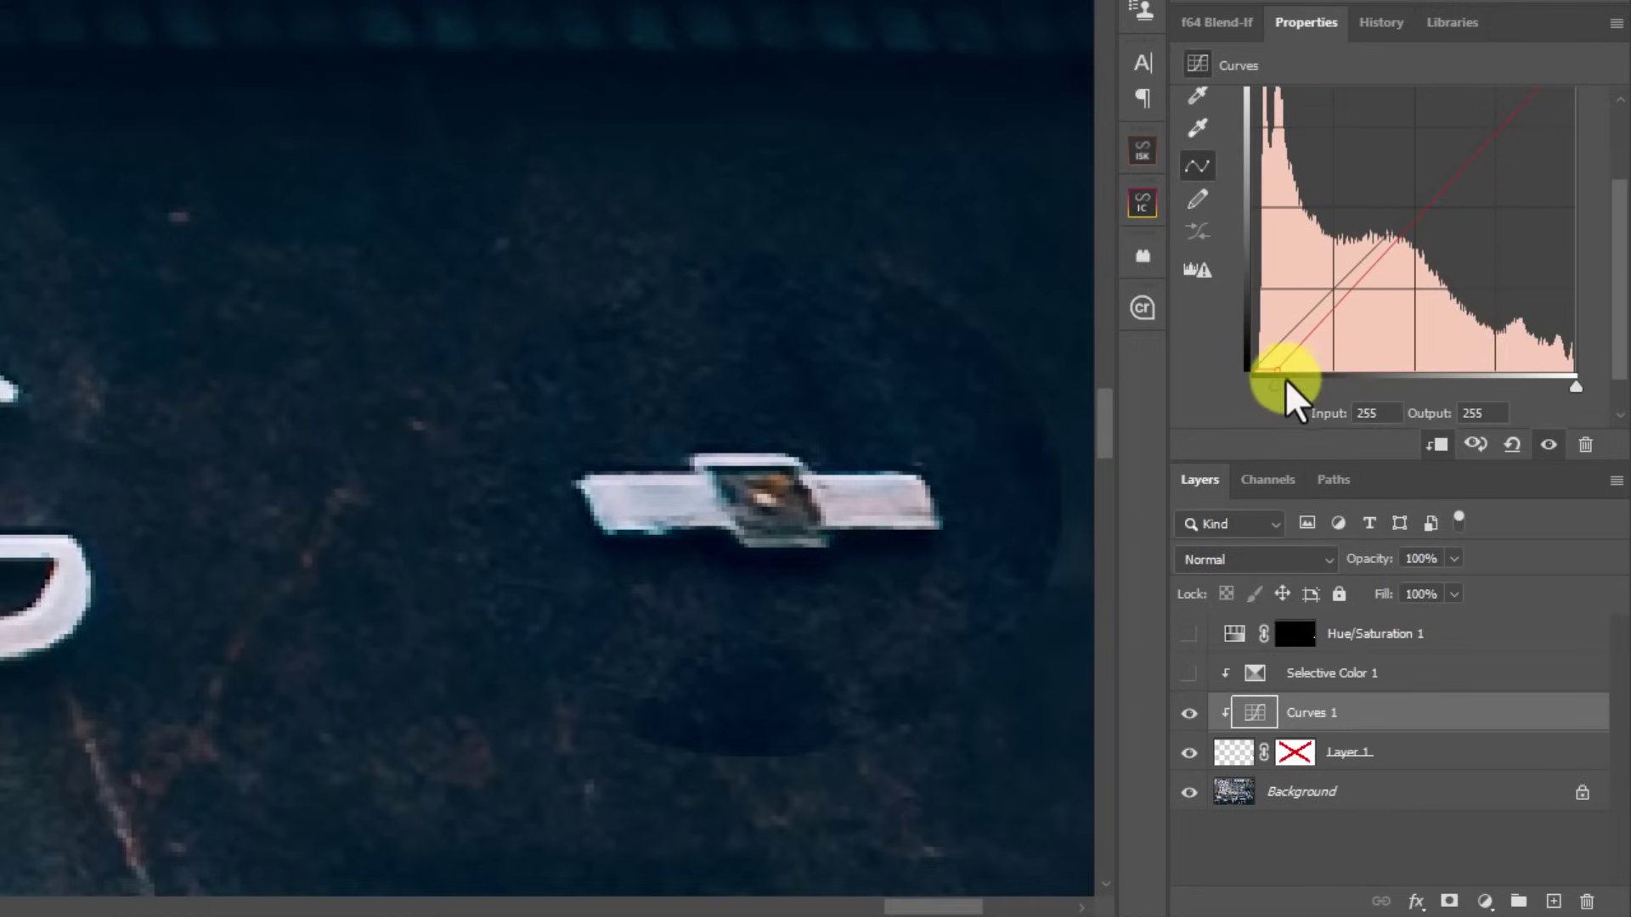
{"action": "left_click_drag", "start_coordinate": [1279, 387], "coordinate": [1280, 387]}
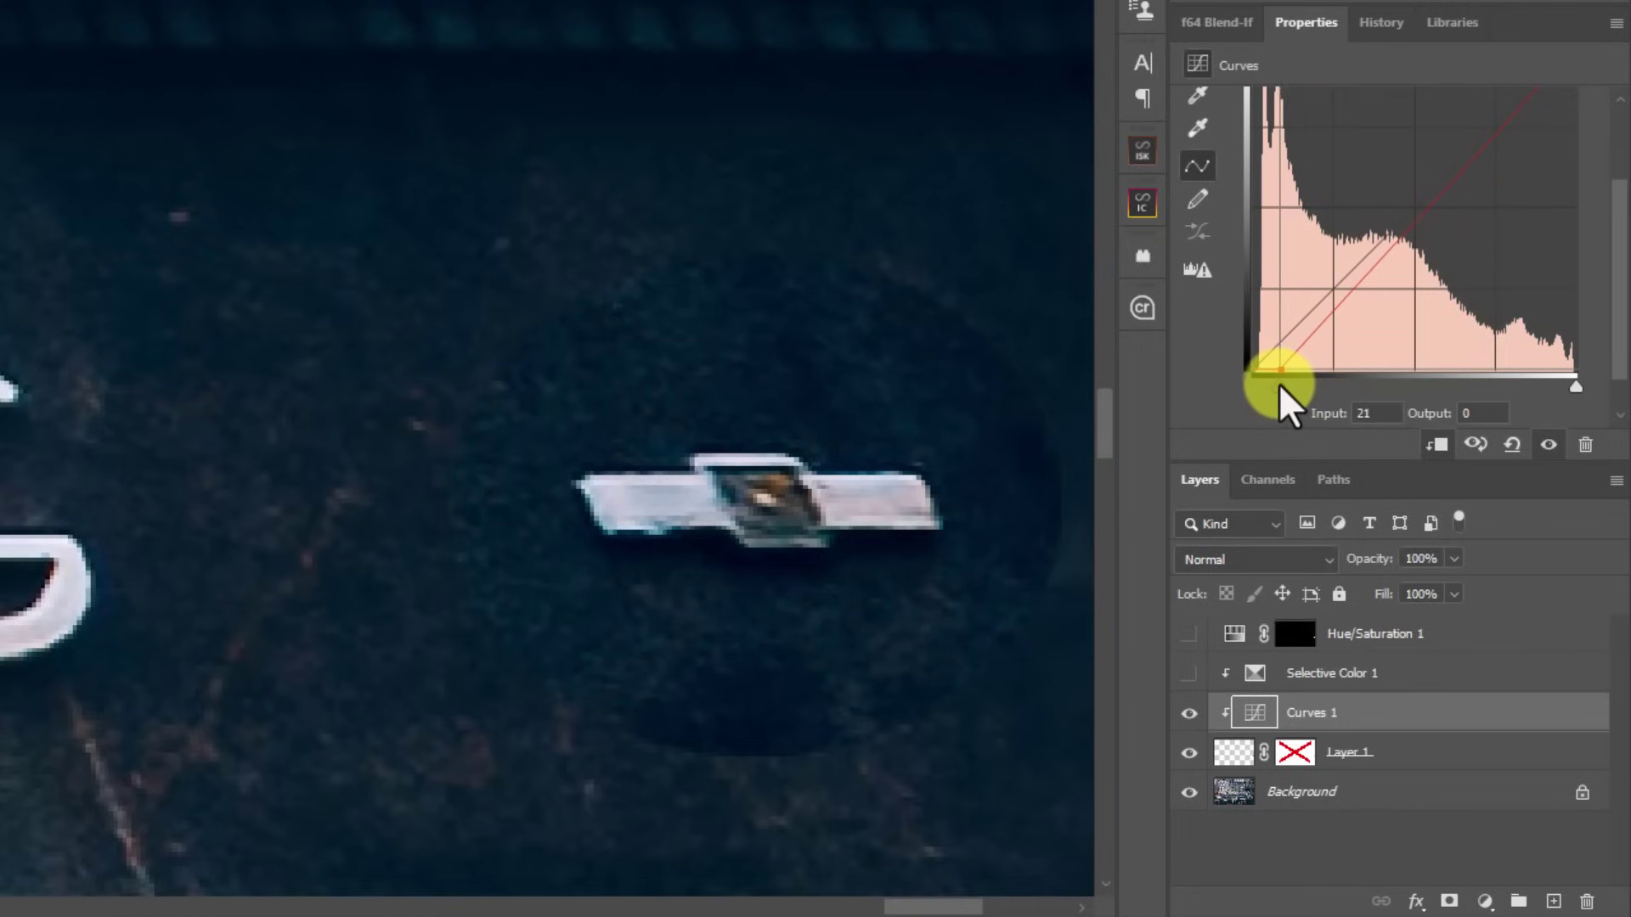
Step: Set the black point of the Blue curve in Curves 1 to Input 0 and Output 3
{"action": "scroll", "coordinate": [1319, 183], "scroll_direction": "up", "scroll_amount": 5}
{"action": "left_click", "coordinate": [1298, 123]}
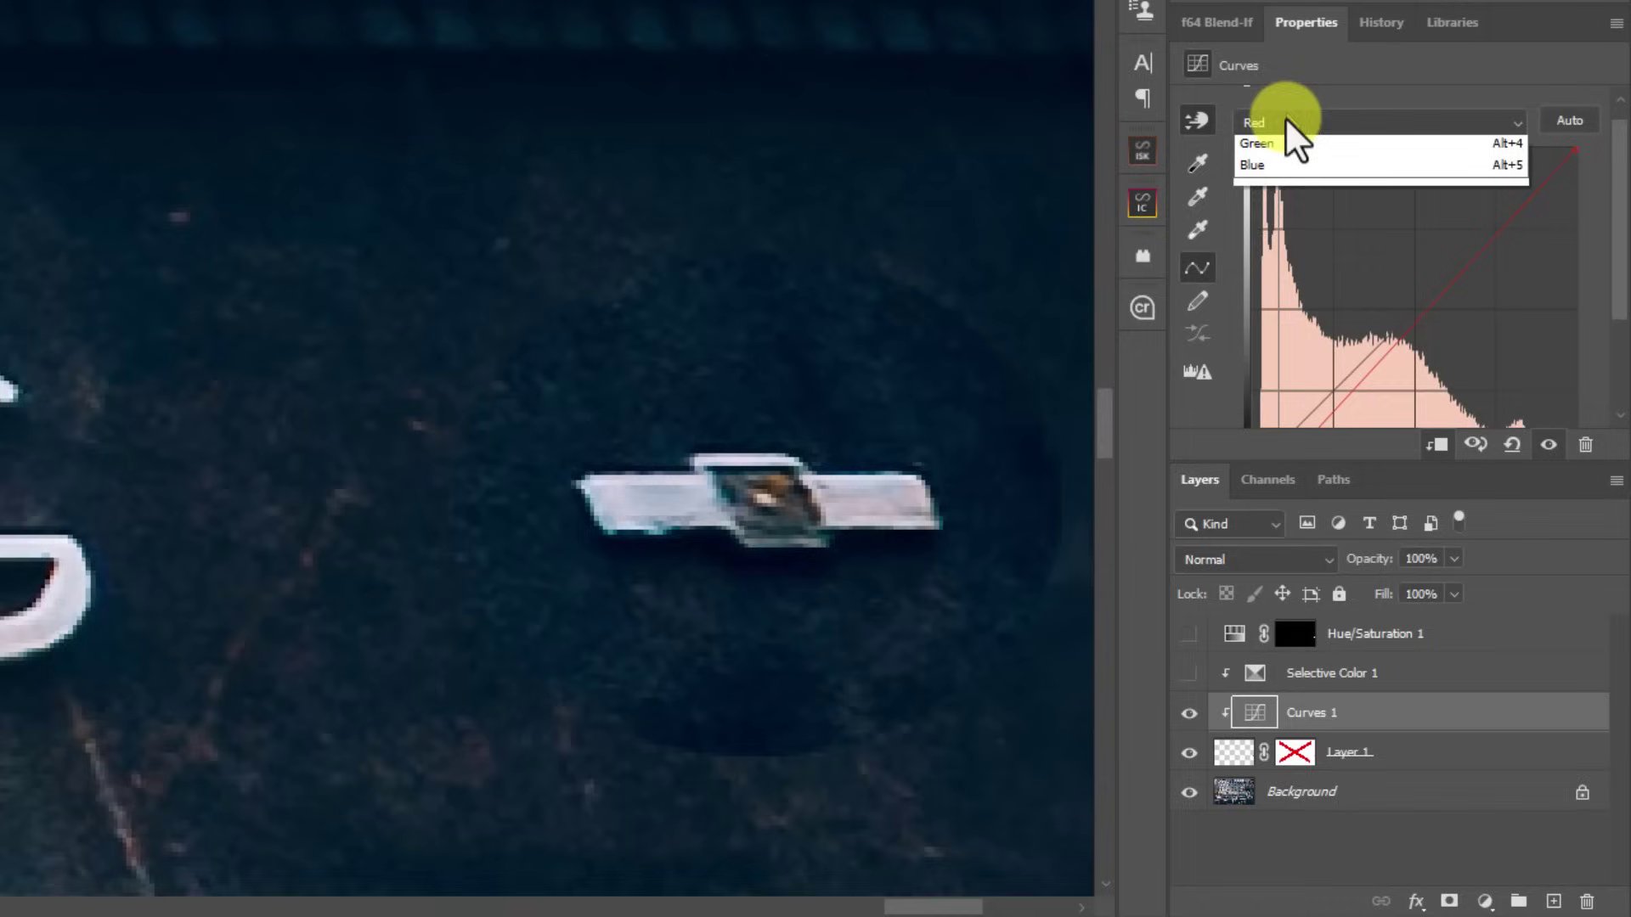
{"action": "left_click", "coordinate": [1283, 212]}
{"action": "scroll", "coordinate": [1279, 287], "scroll_direction": "down", "scroll_amount": 3}
{"action": "left_click_drag", "start_coordinate": [1253, 372], "coordinate": [1253, 366]}
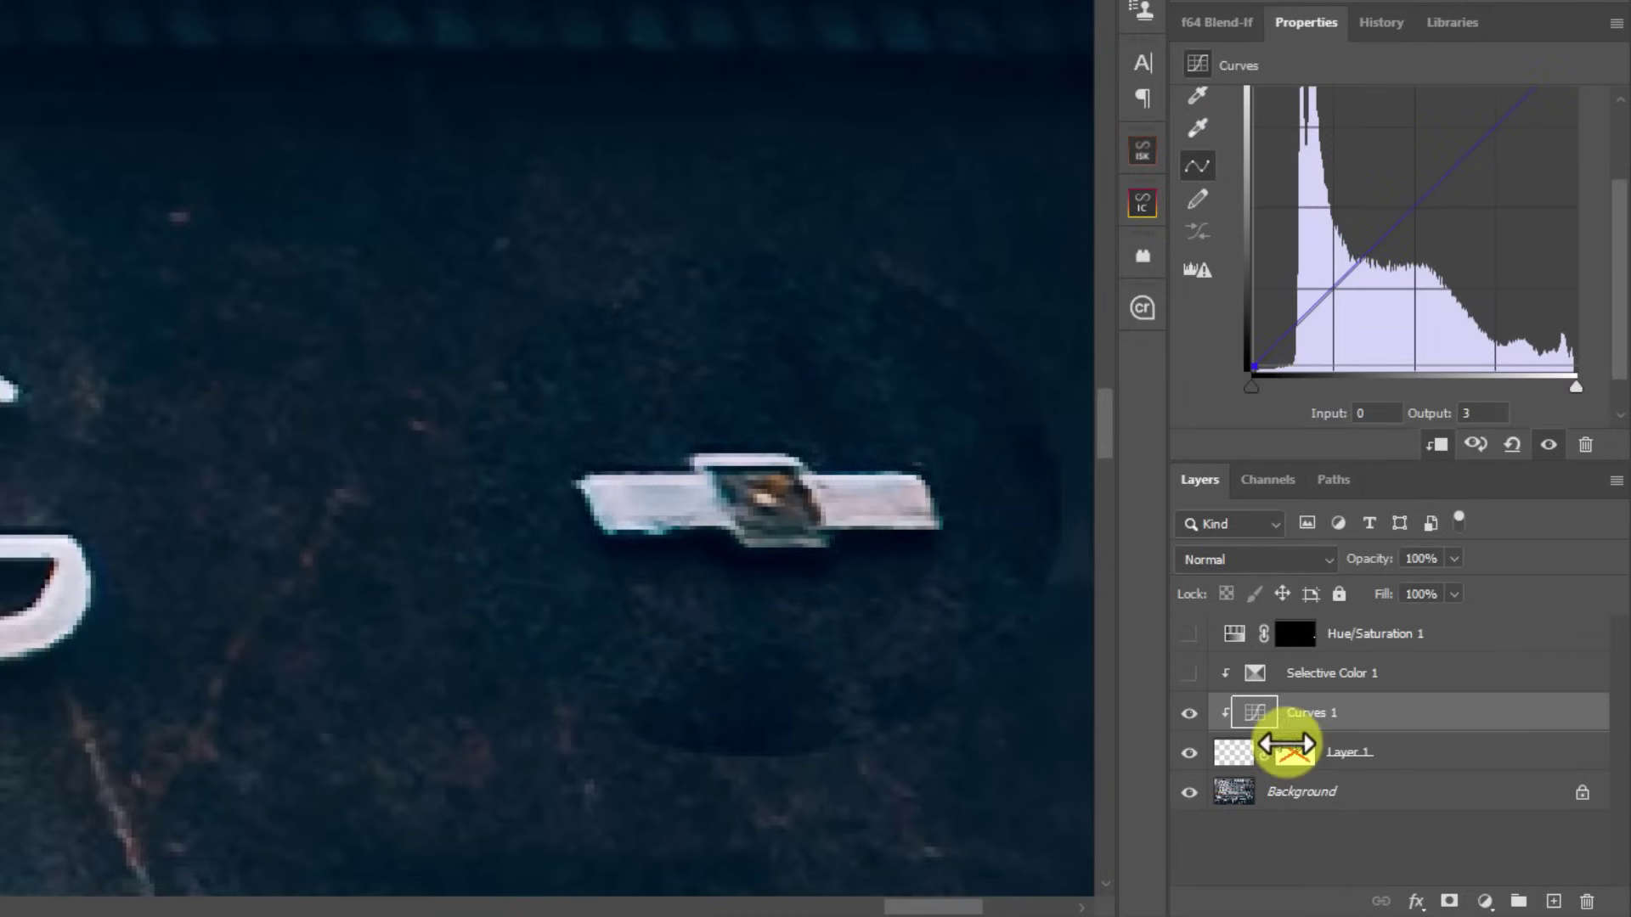
Step: Compare the patch without and with Curves 1, and re-enable the layer mask on Layer 1
{"action": "left_click", "coordinate": [1189, 714]}
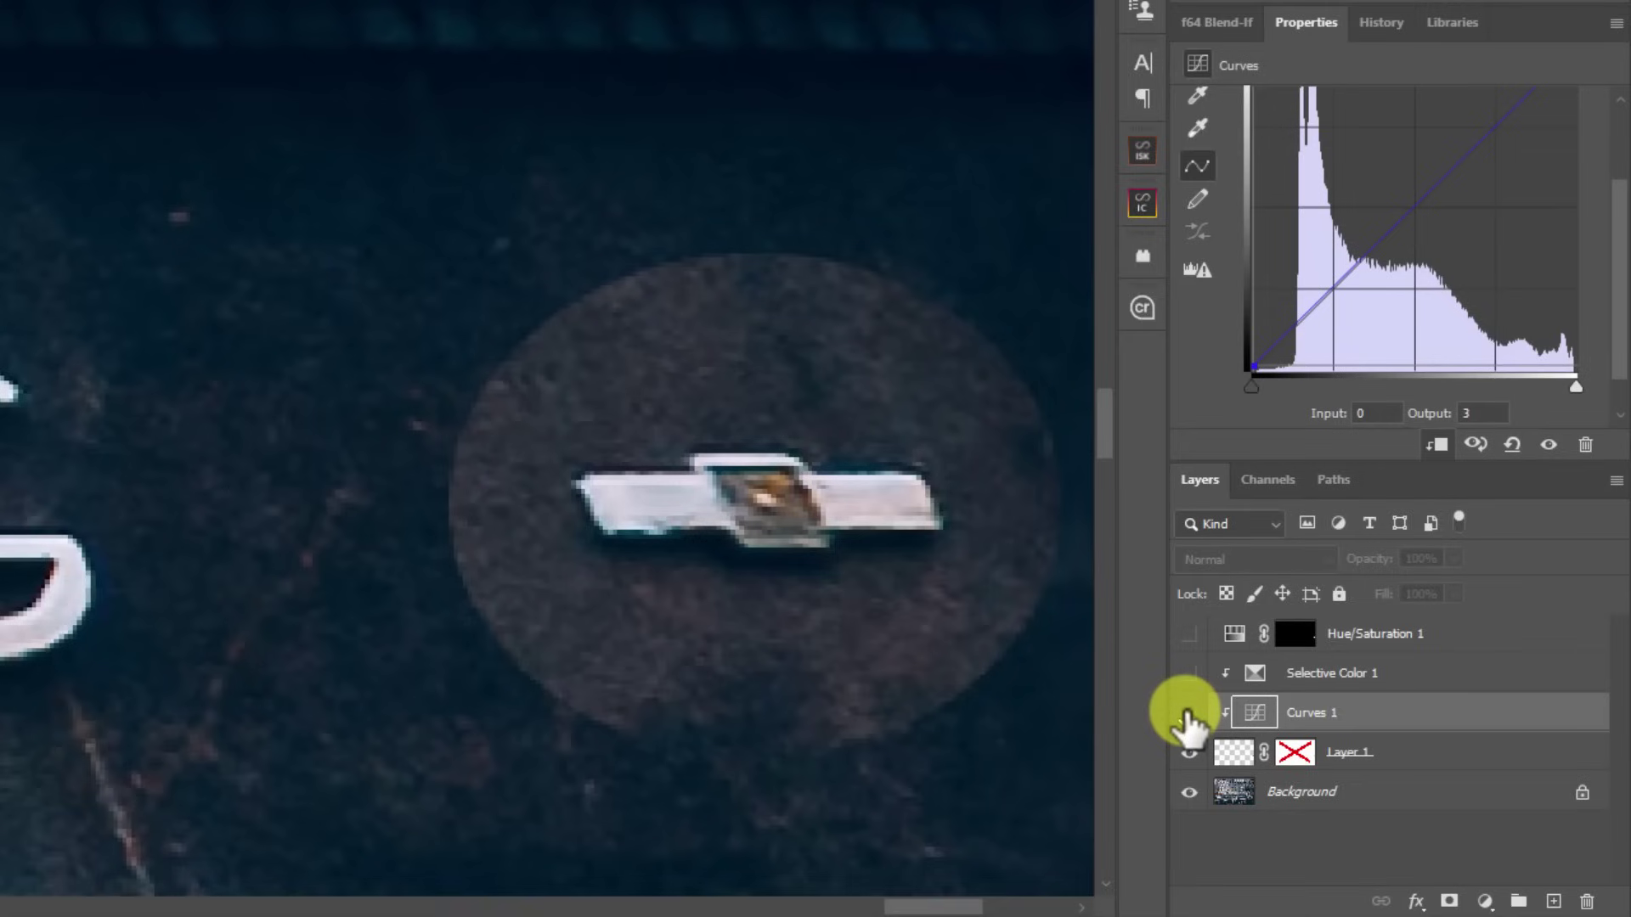
{"action": "left_click", "coordinate": [1189, 714]}
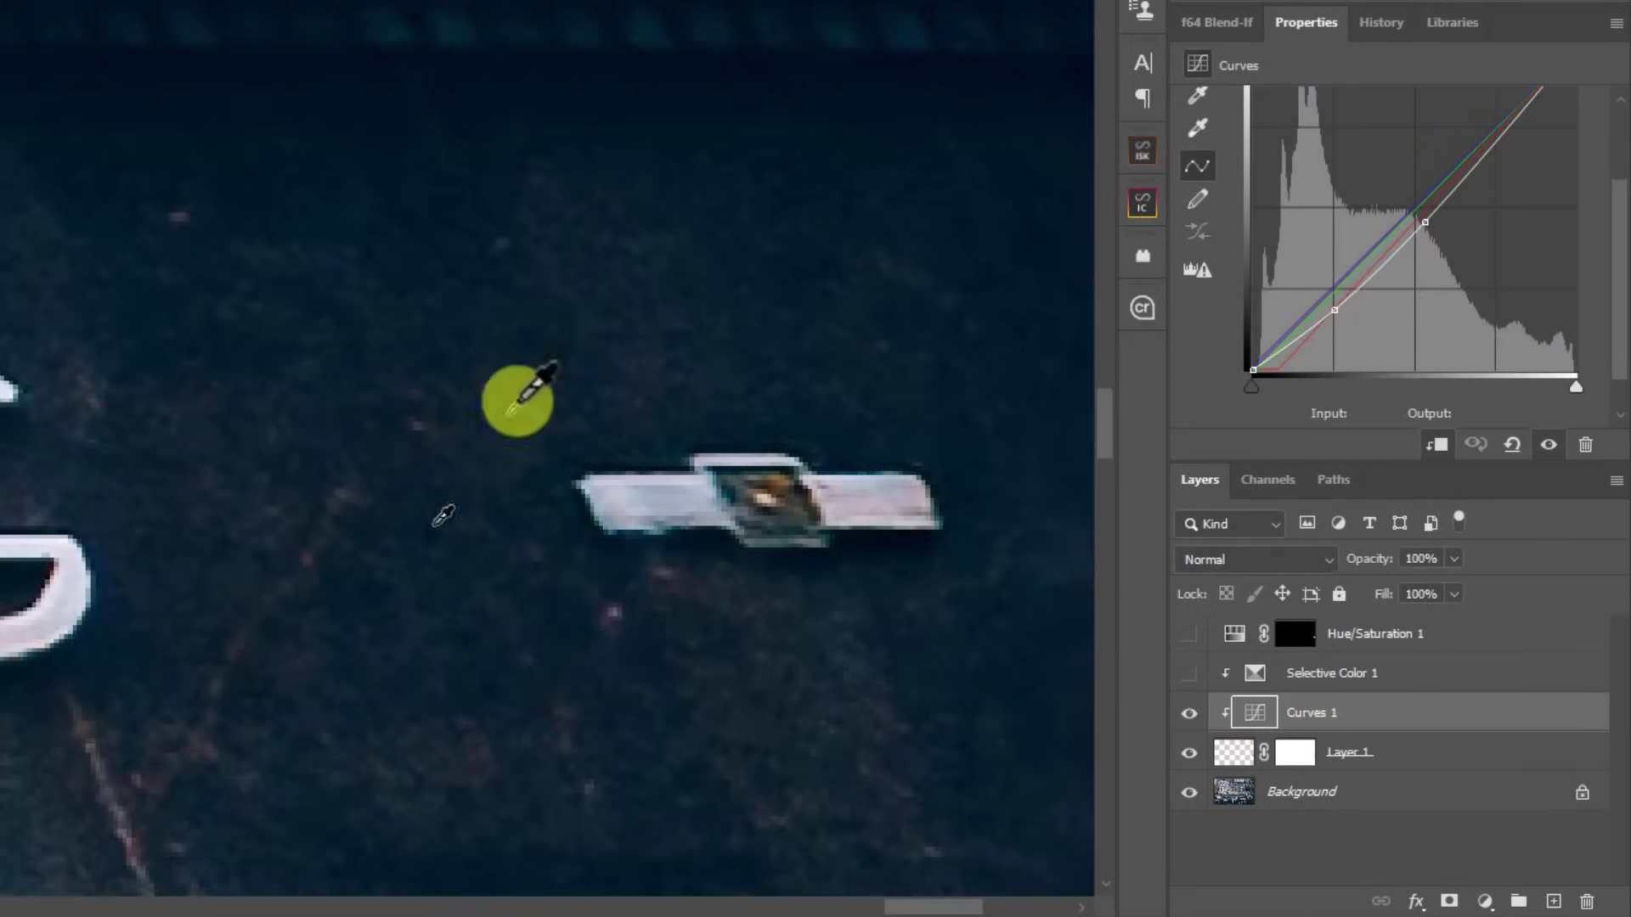
{"action": "left_click", "coordinate": [876, 294]}
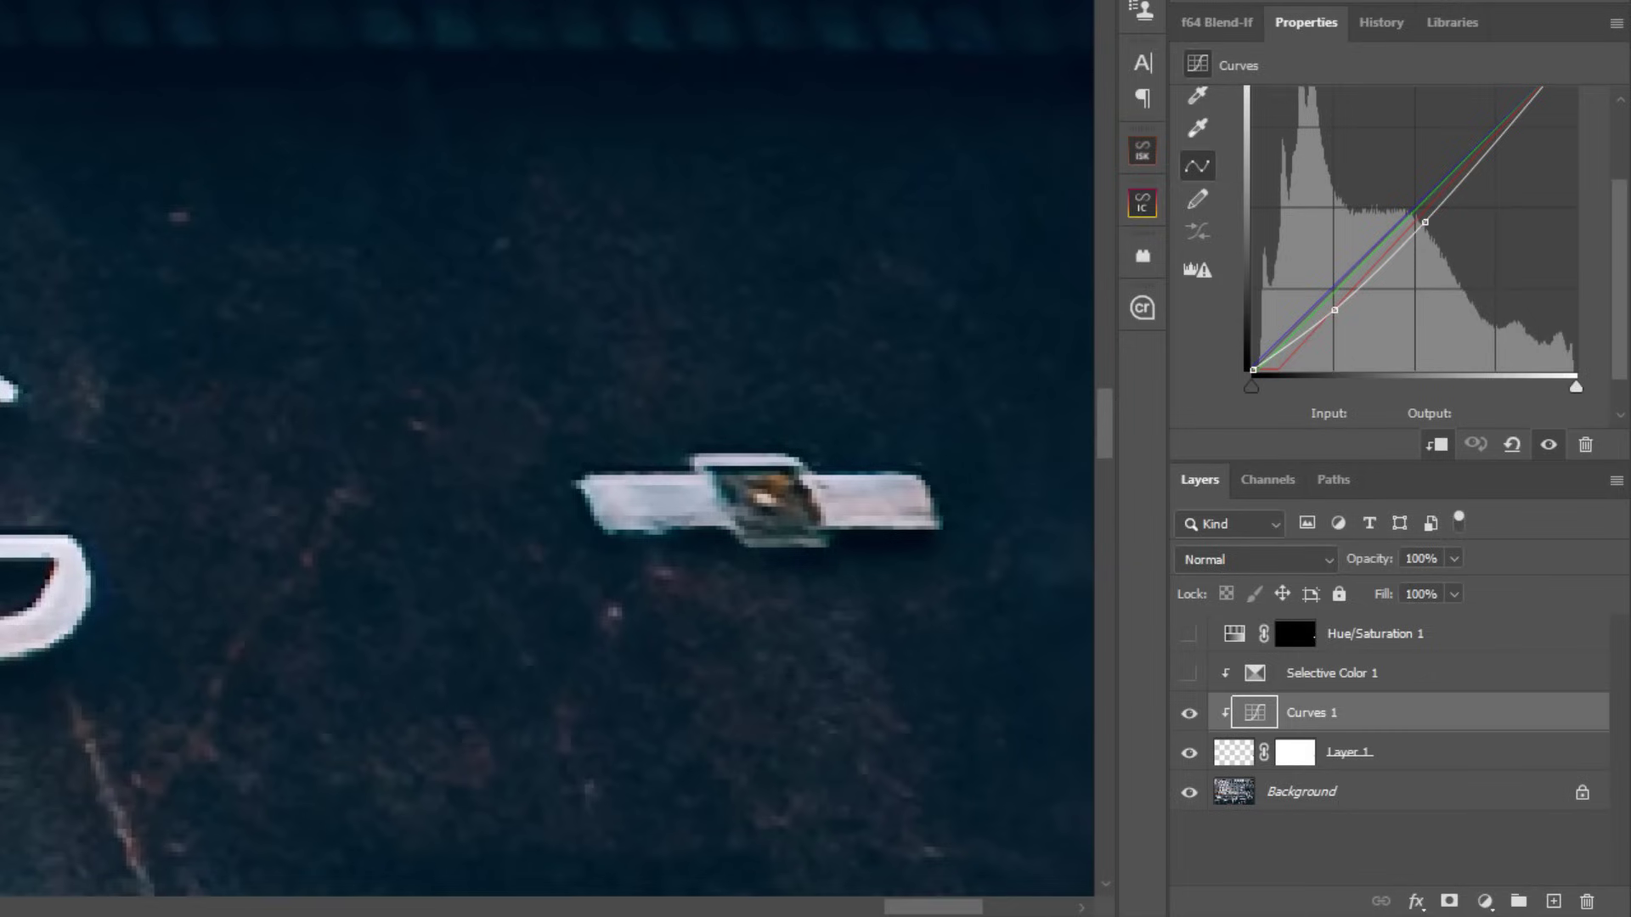